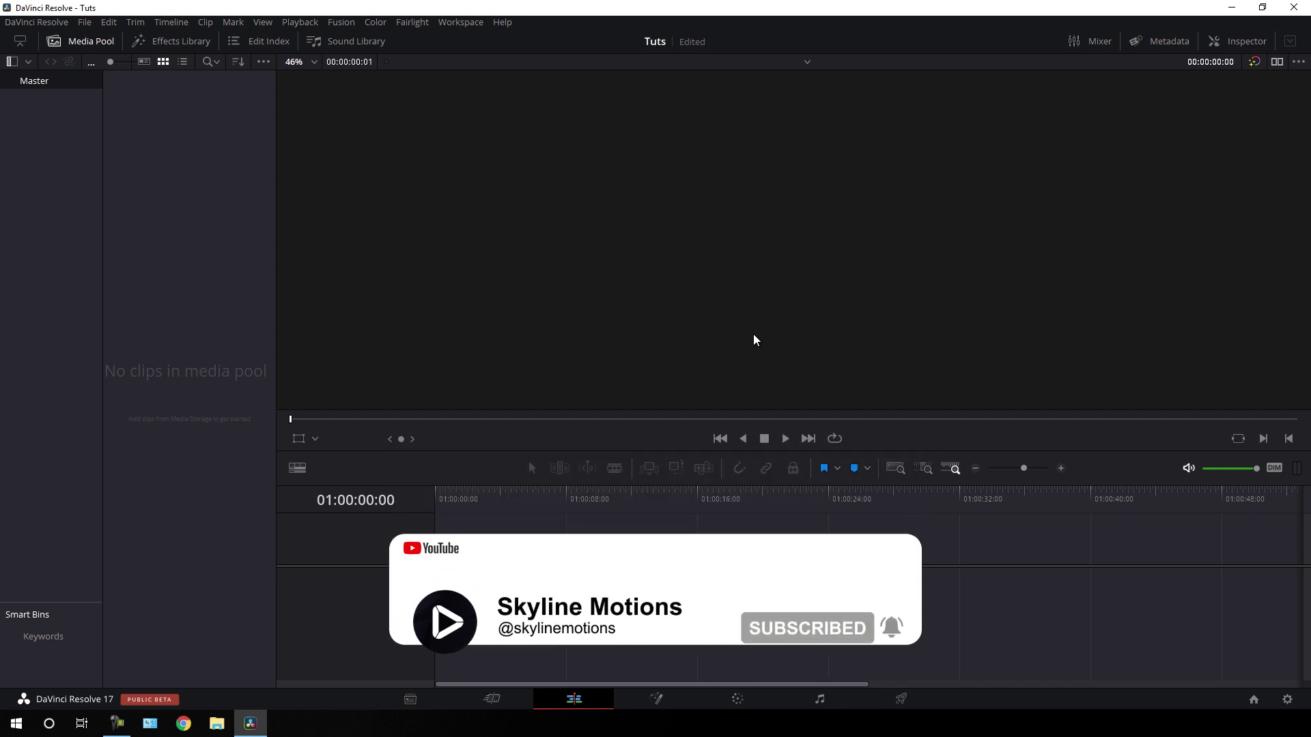
# - Set the project's timeline frame rate to 30 frames per second and save the project settings
pyautogui.click(1287, 699)
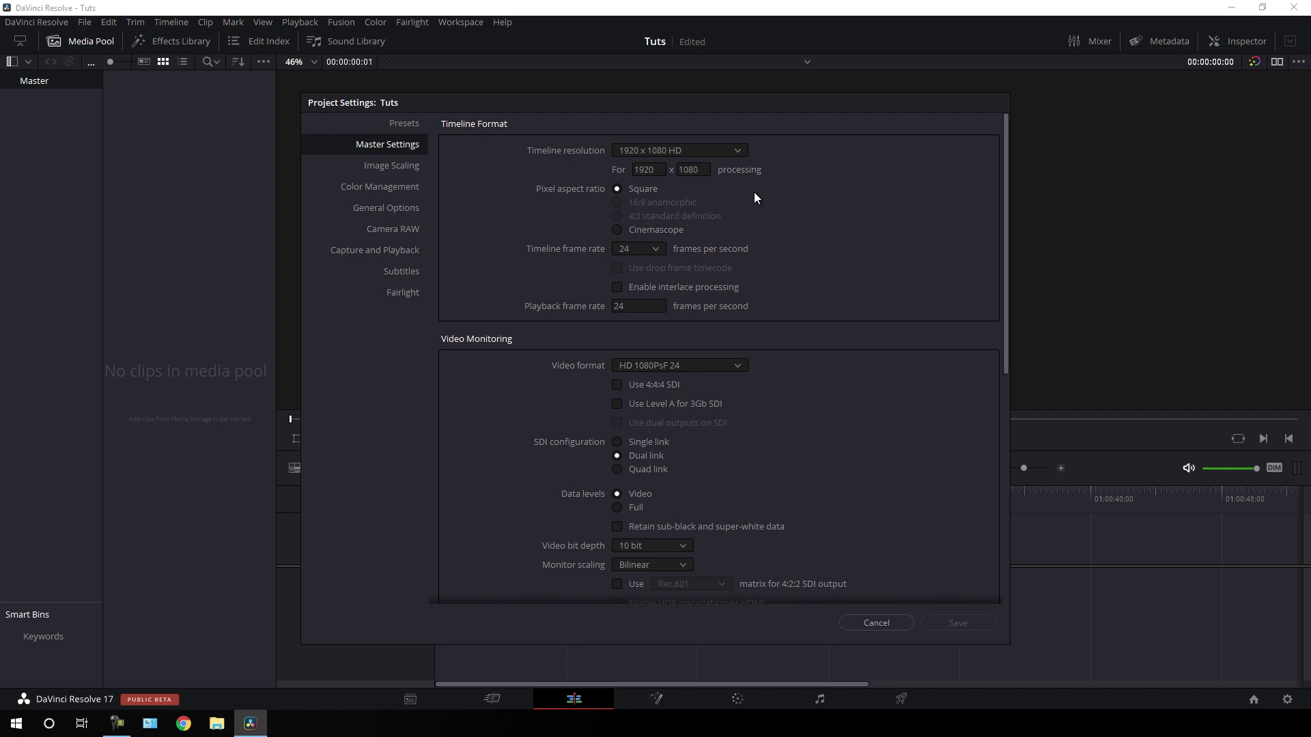
pyautogui.click(737, 151)
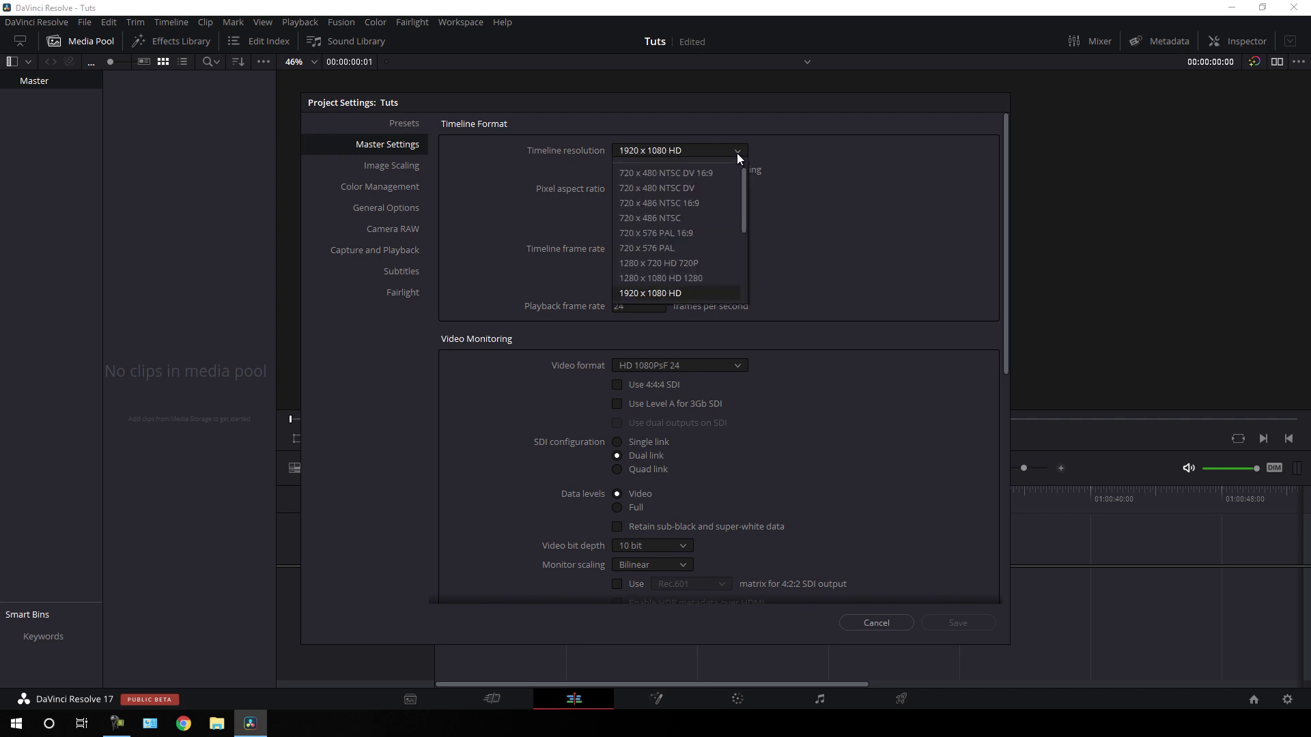
pyautogui.click(737, 153)
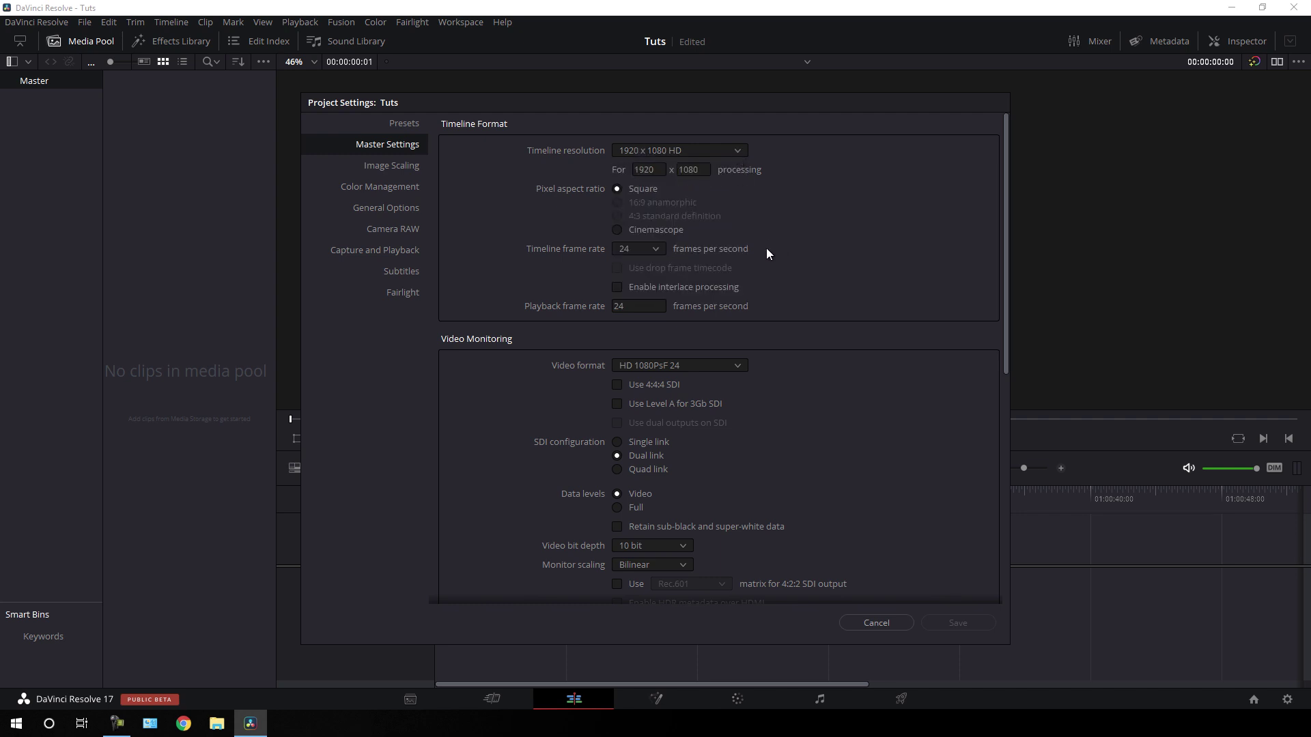
pyautogui.click(657, 250)
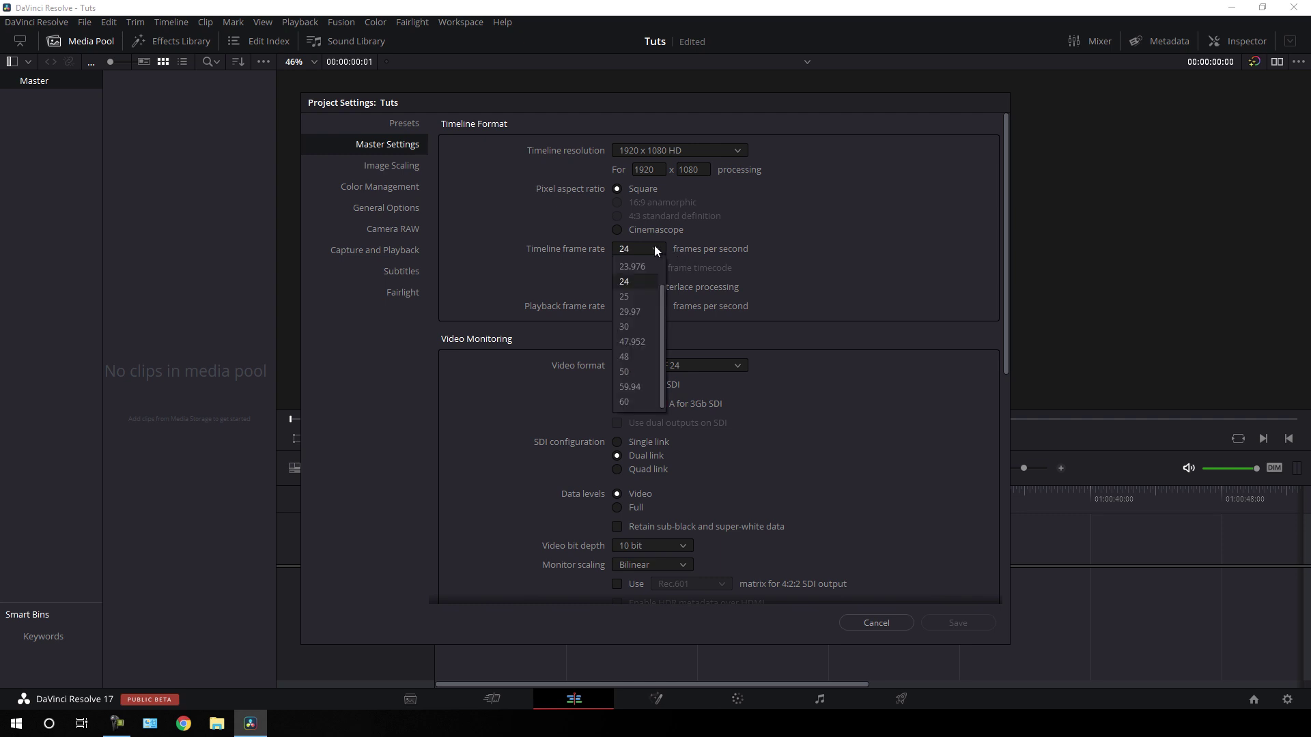
pyautogui.click(633, 329)
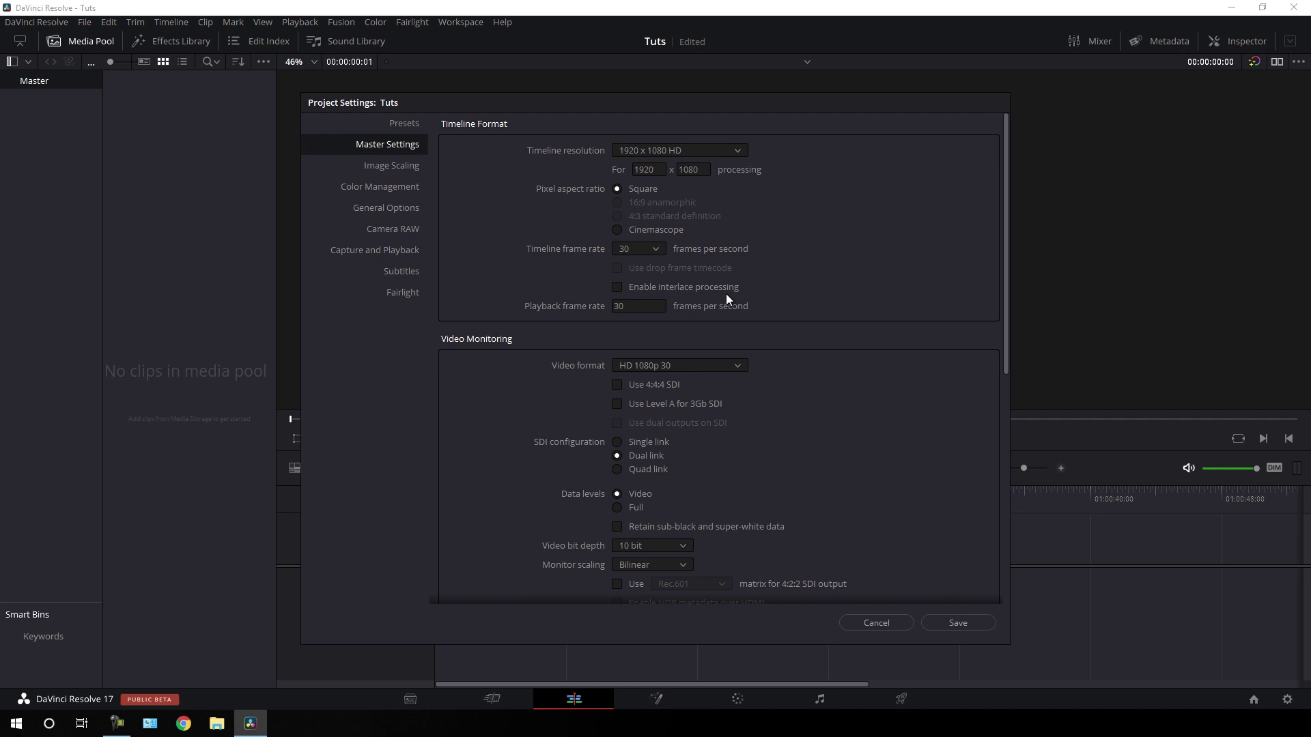
pyautogui.click(654, 250)
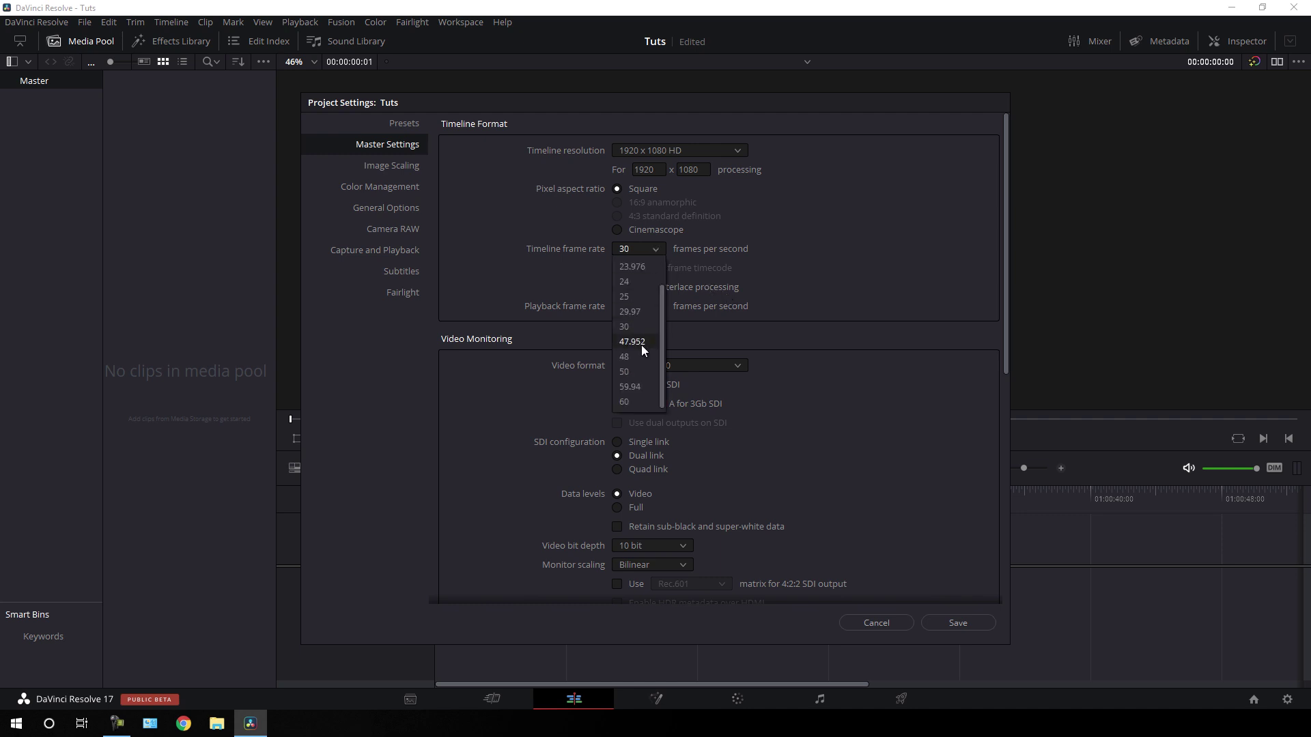
pyautogui.click(910, 530)
pyautogui.click(954, 622)
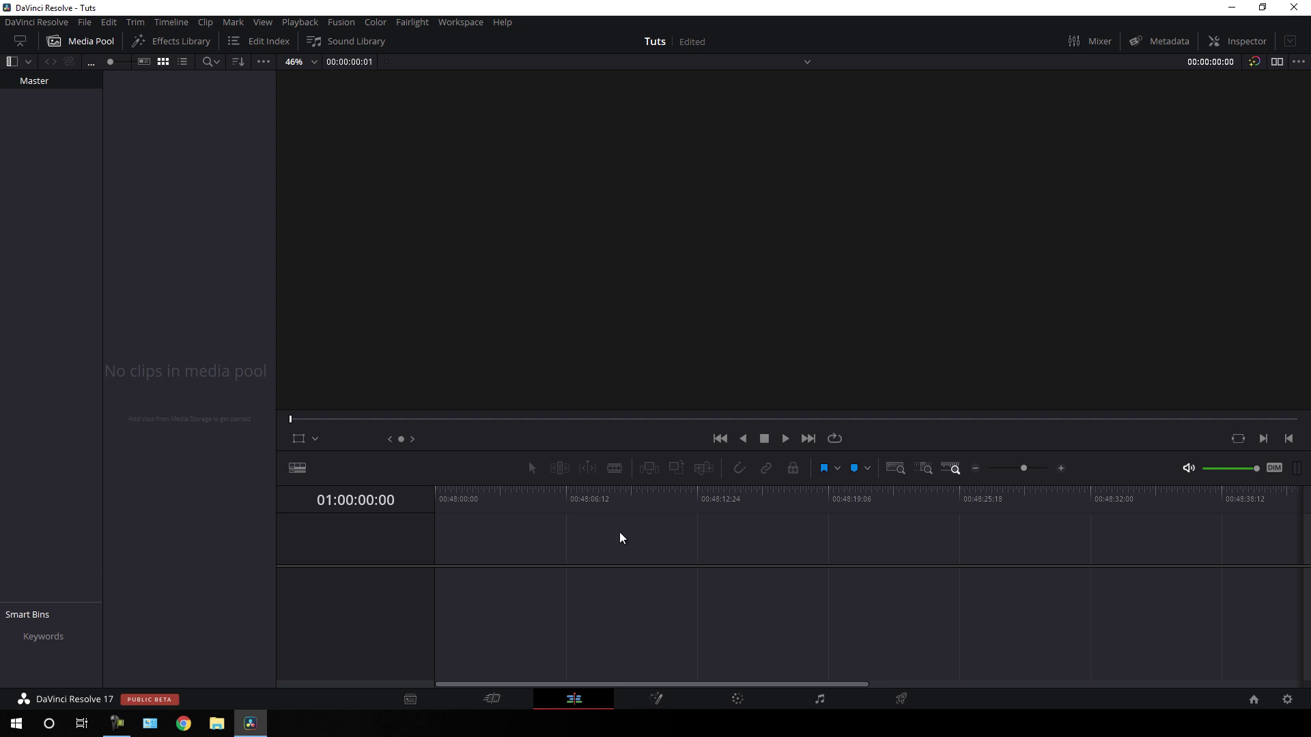
# - Create a new Fusion composition clip named Fusion Composition with a duration of 00:00:03:00
pyautogui.rightClick(167, 178)
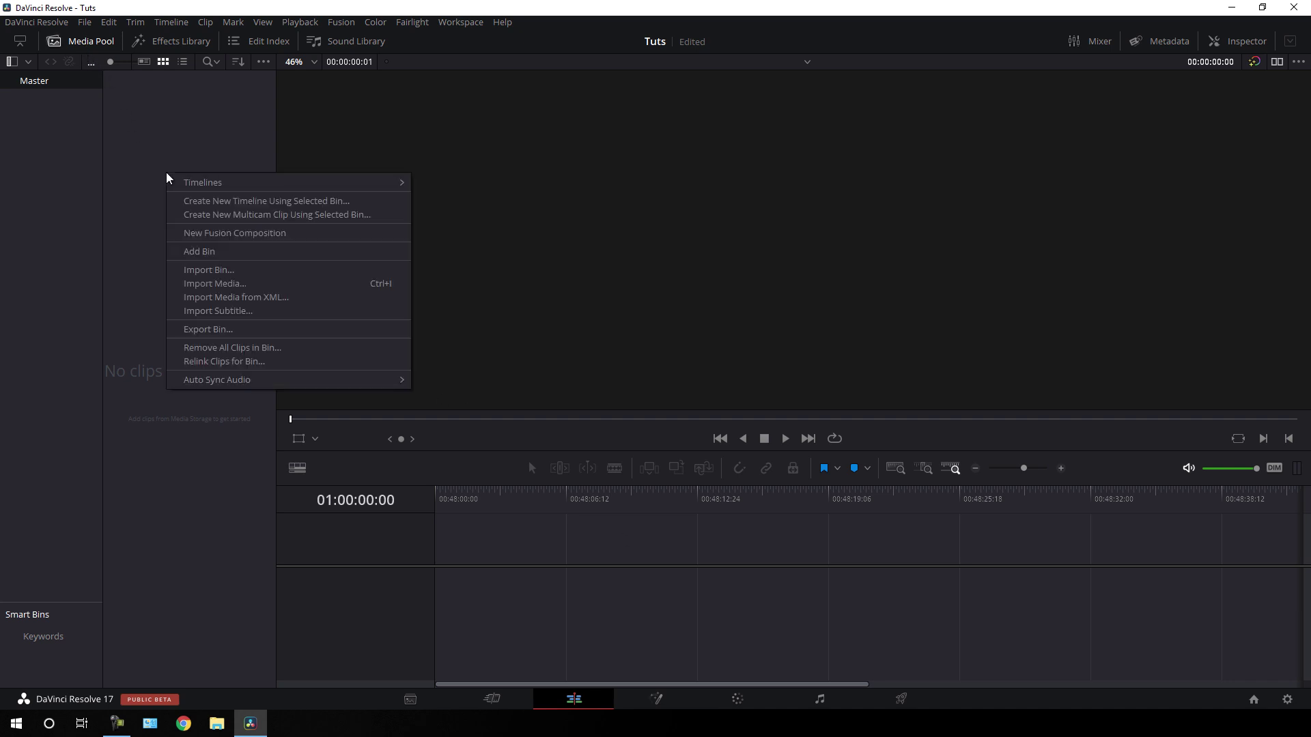
pyautogui.click(220, 235)
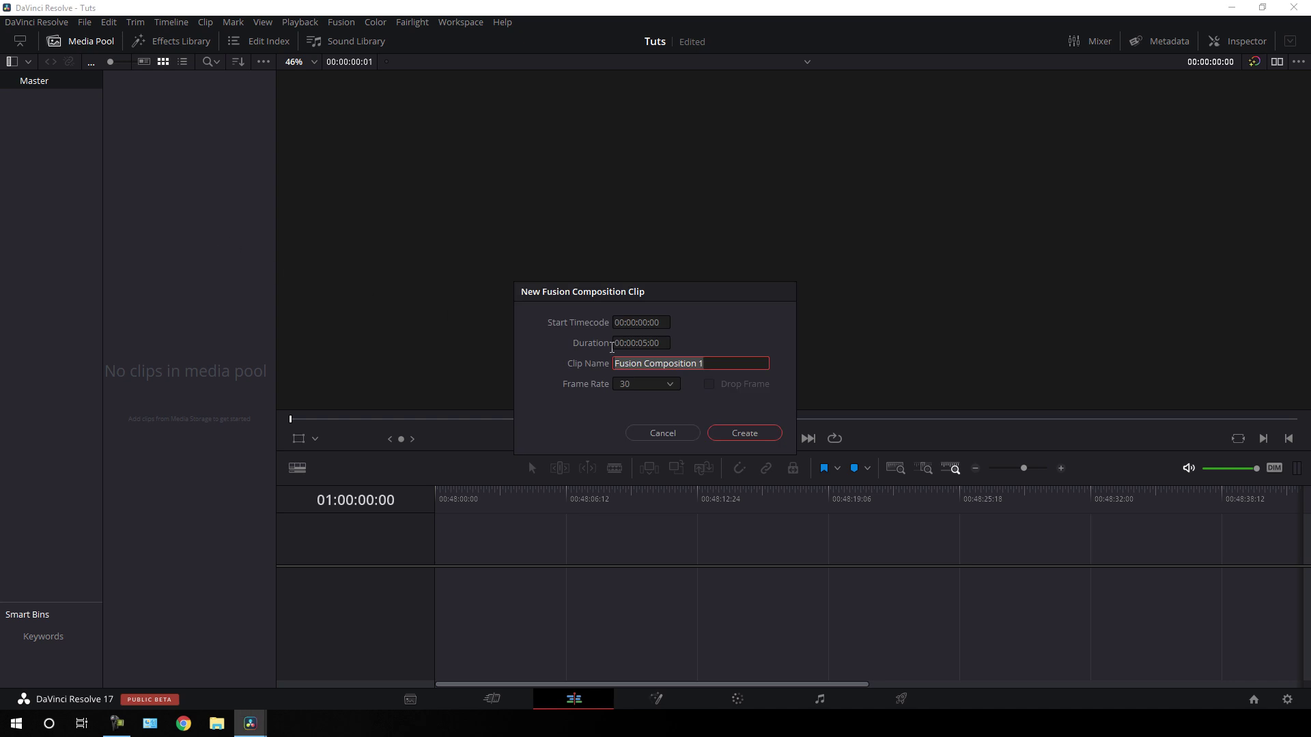
pyautogui.doubleClick(700, 364)
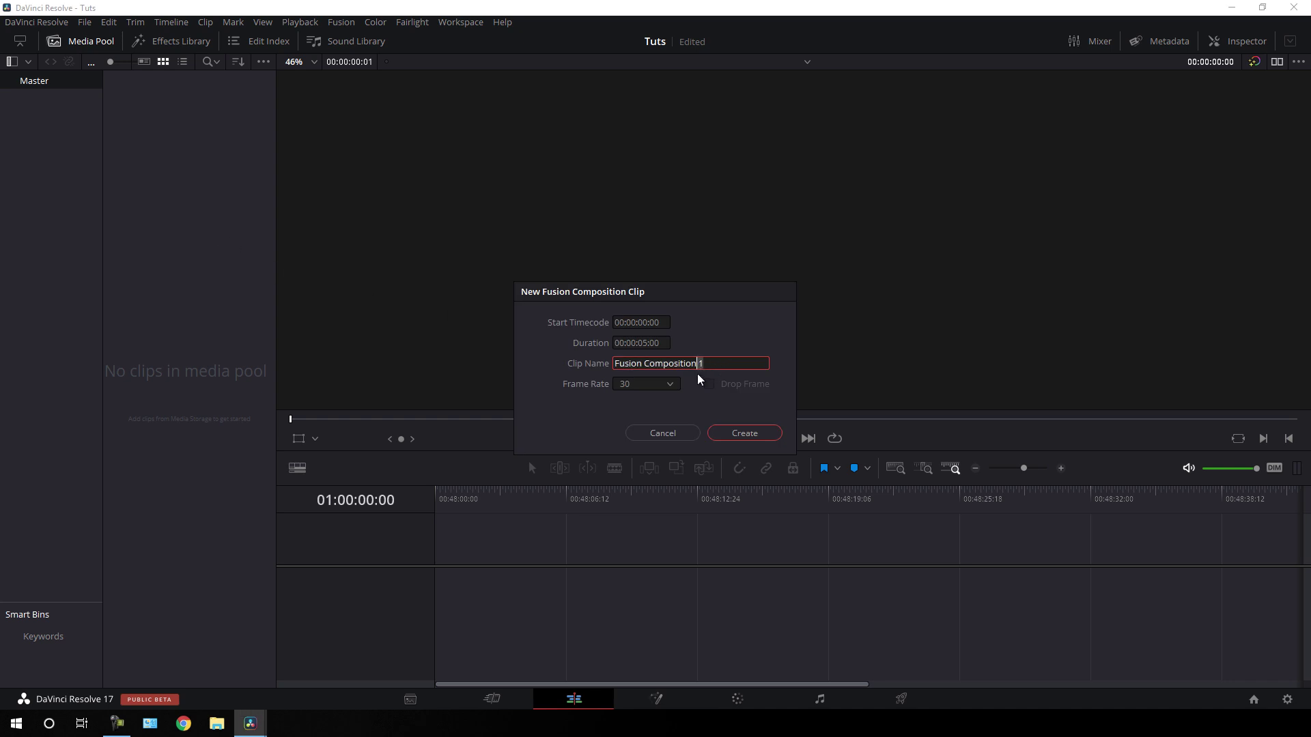
pyautogui.press('BackSpace')
pyautogui.click(649, 343)
pyautogui.click(648, 342)
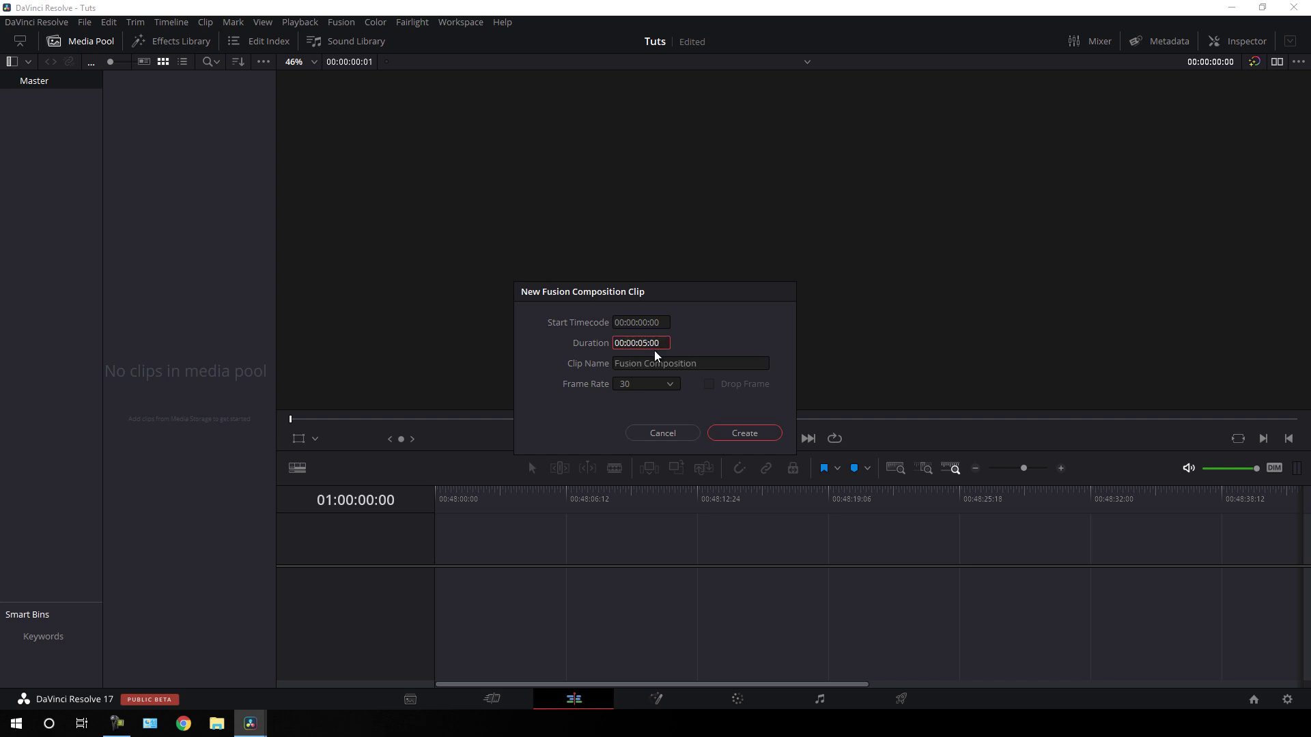
pyautogui.press('BackSpace')
pyautogui.write('3')
pyautogui.click(750, 433)
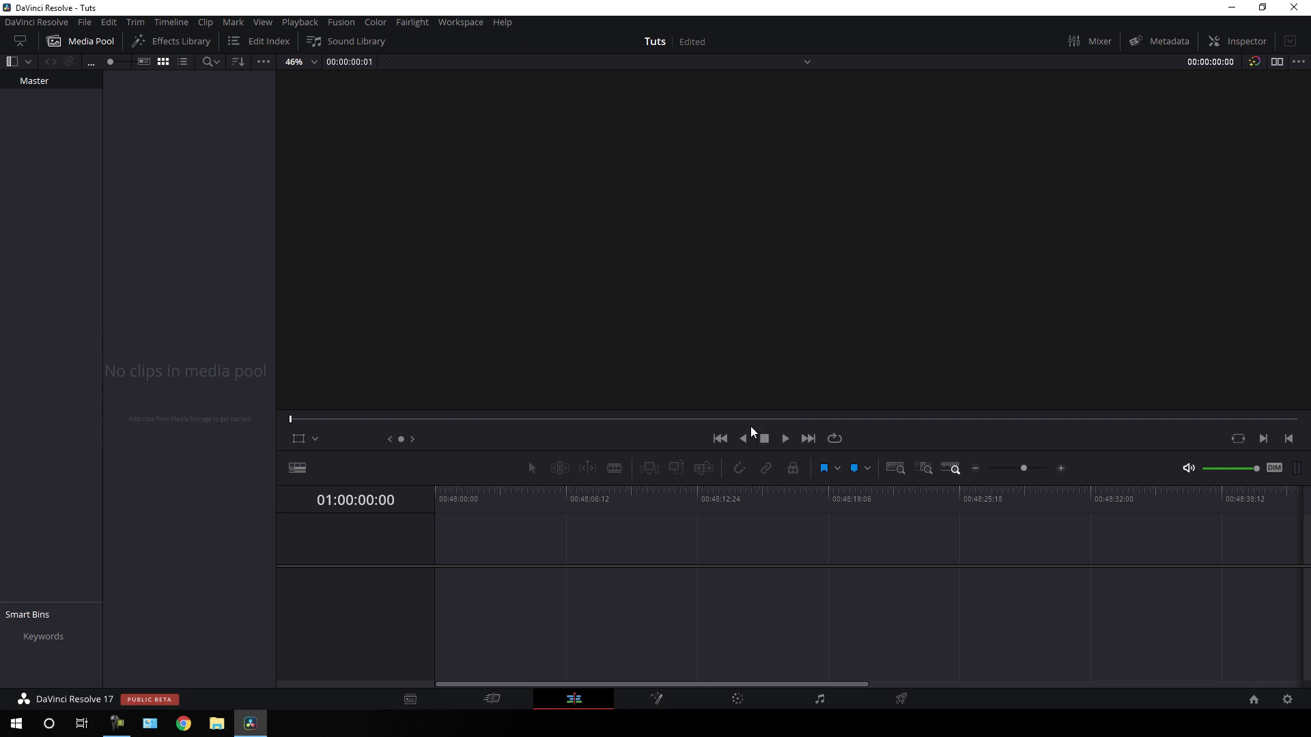
# - Place the Fusion composition clip on the timeline and open it on the Fusion page
pyautogui.moveTo(159, 104); pyautogui.dragTo(431, 558)
pyautogui.click(658, 698)
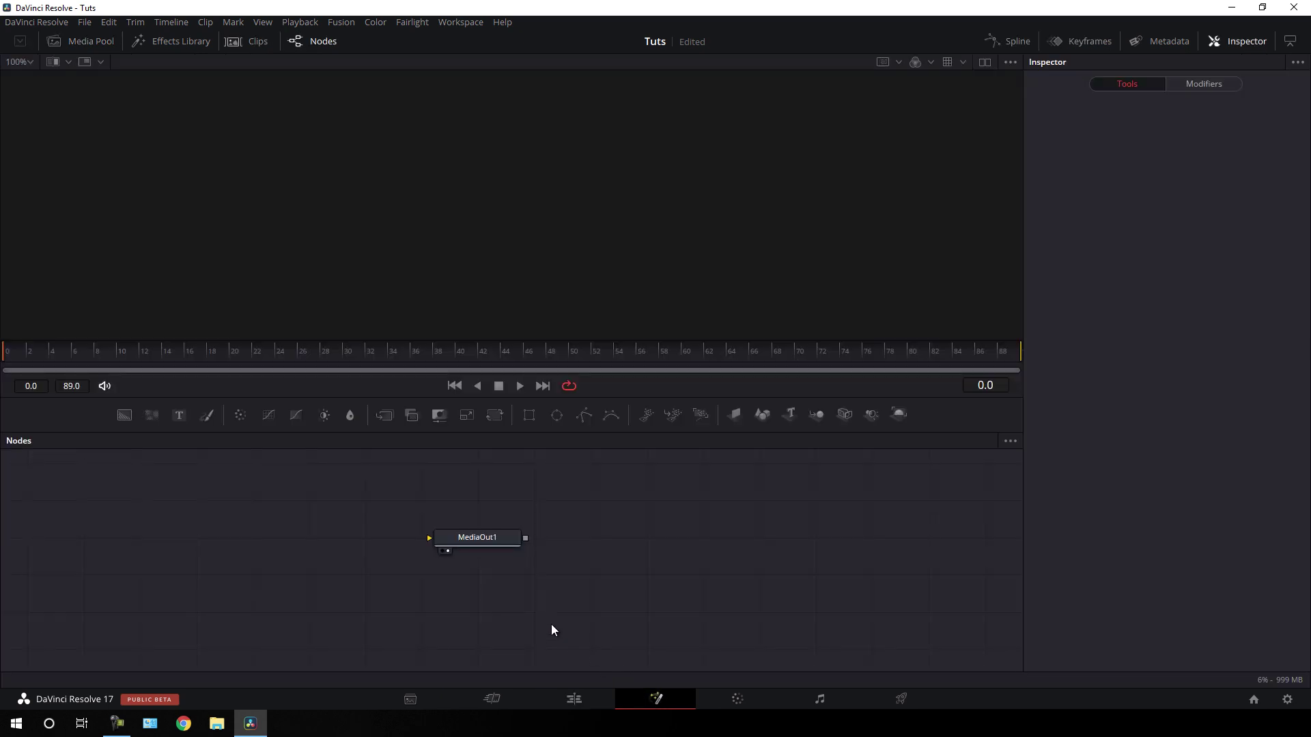
# - Move the MediaOut1 node well aside, then add a Background node and show it in the viewer
pyautogui.moveTo(501, 544); pyautogui.dragTo(945, 612)
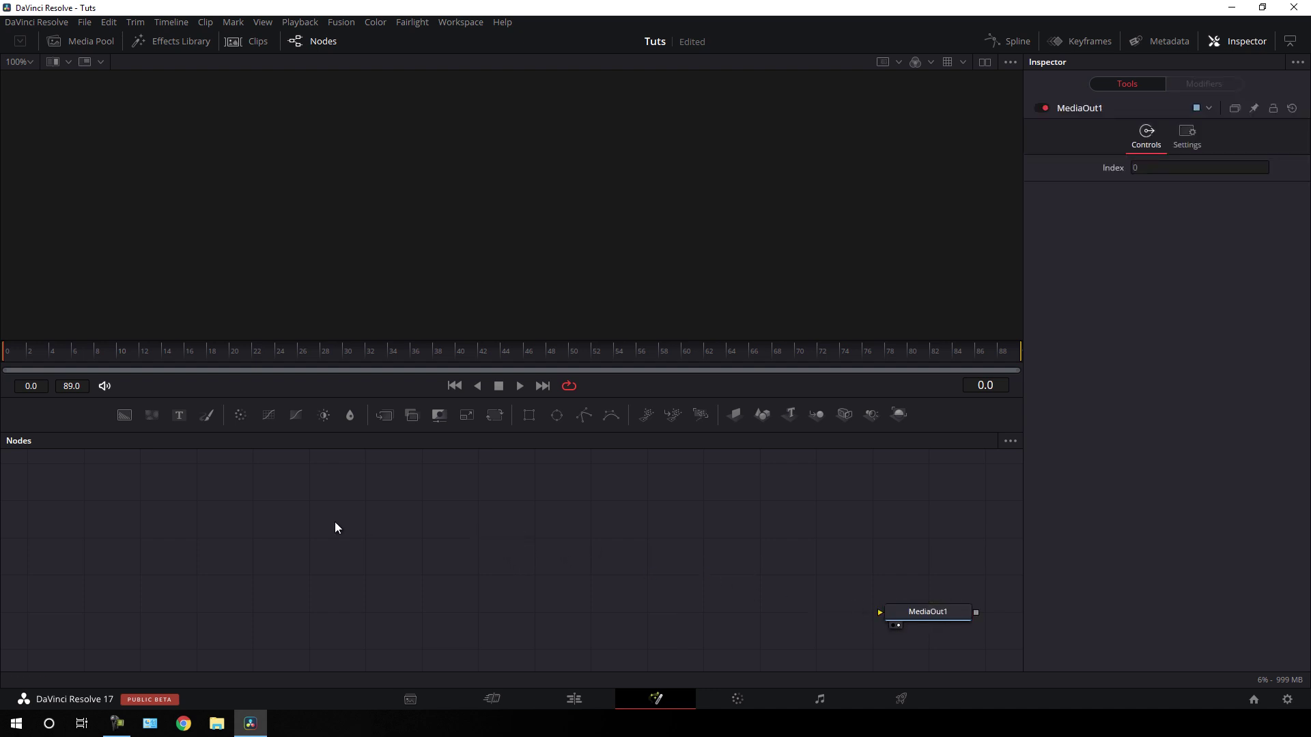
pyautogui.moveTo(123, 416); pyautogui.dragTo(401, 262)
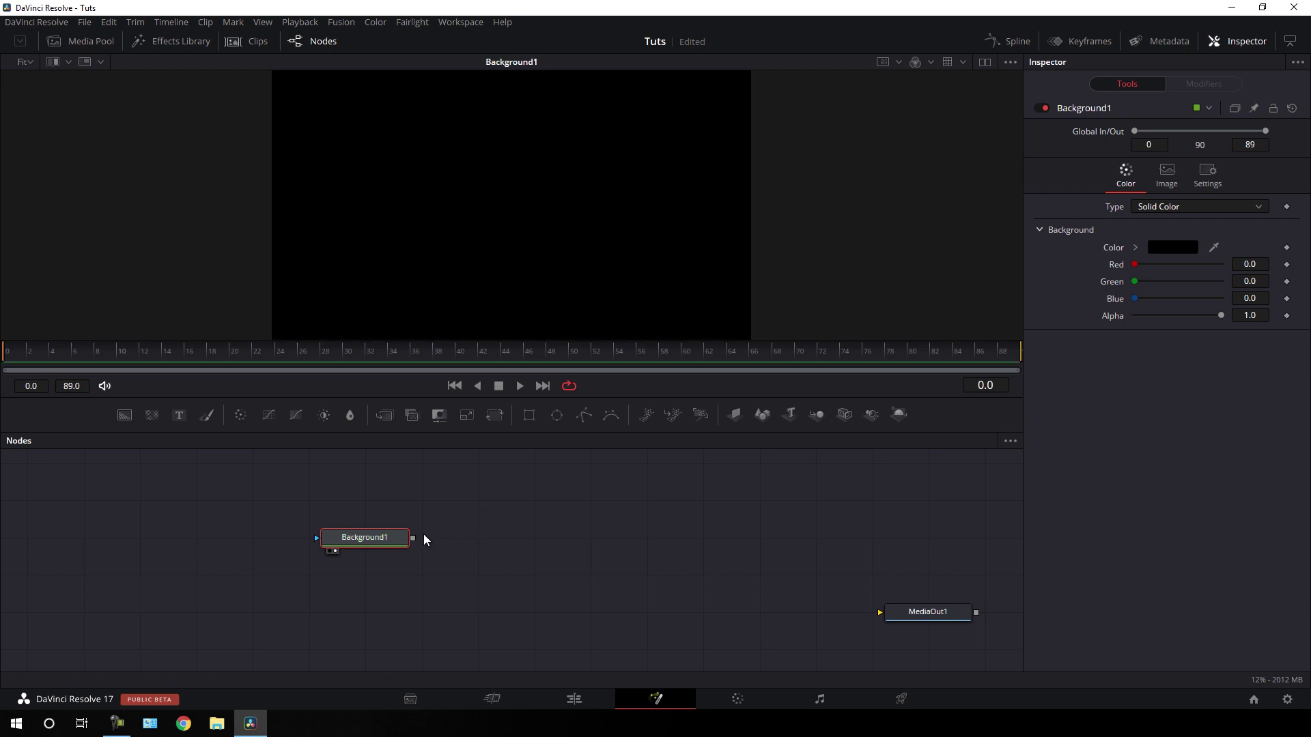
pyautogui.moveTo(379, 543); pyautogui.dragTo(354, 583)
pyautogui.click(452, 542)
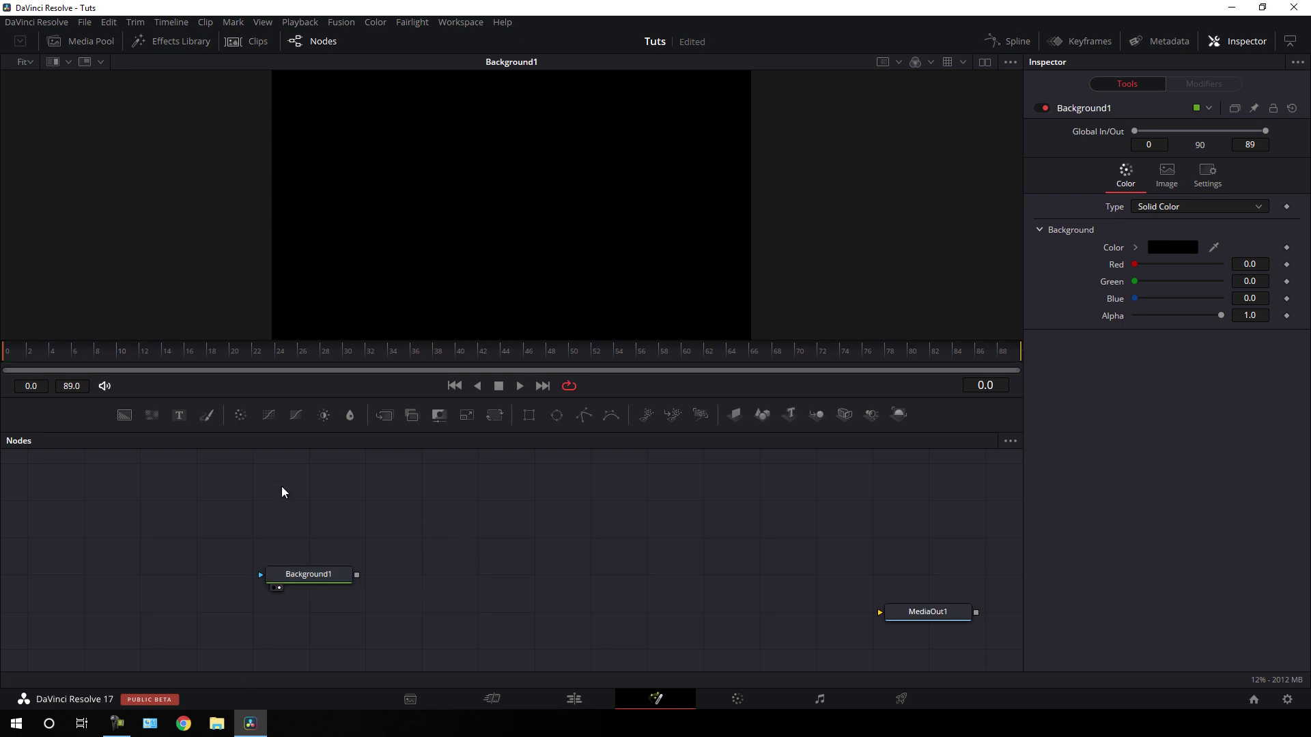
# - Add a Text node above the Background node, show it in the viewer and enter the text DESIGN
pyautogui.moveTo(181, 415); pyautogui.dragTo(430, 509)
pyautogui.moveTo(451, 311); pyautogui.dragTo(454, 191)
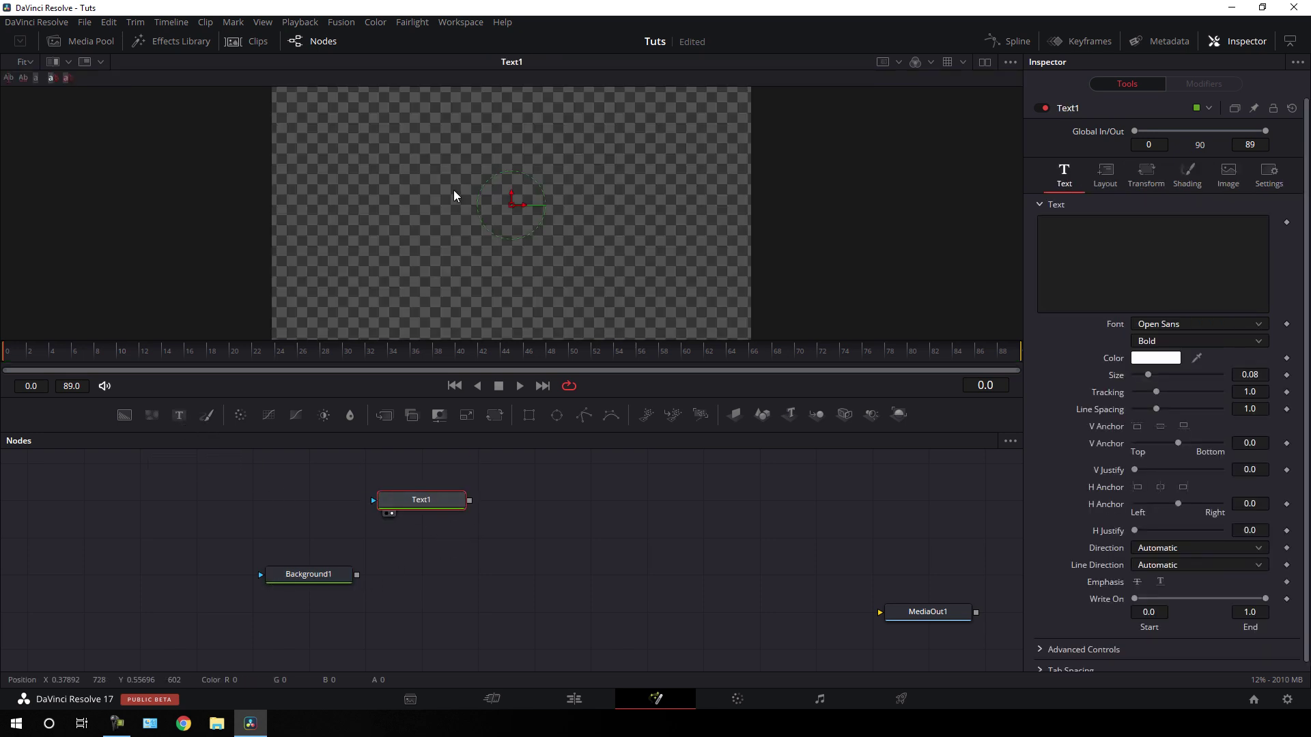
pyautogui.click(1084, 242)
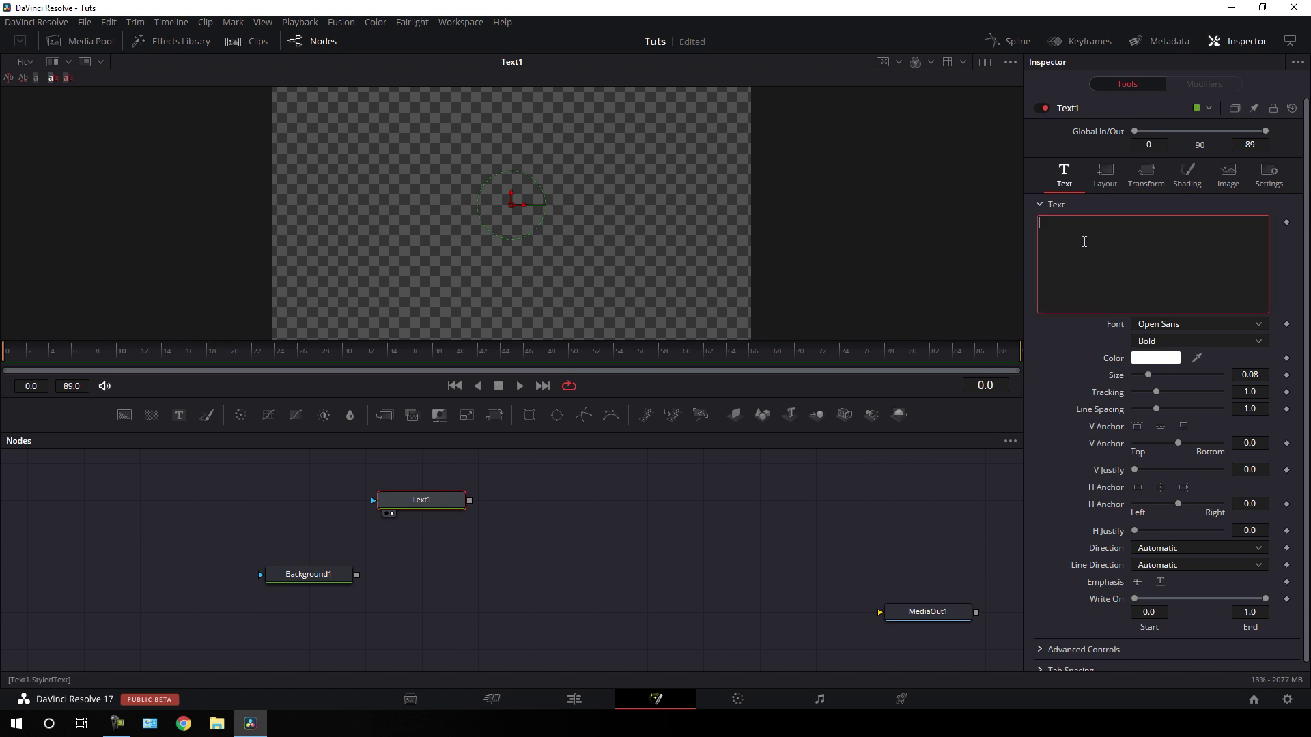
pyautogui.write('DESI')
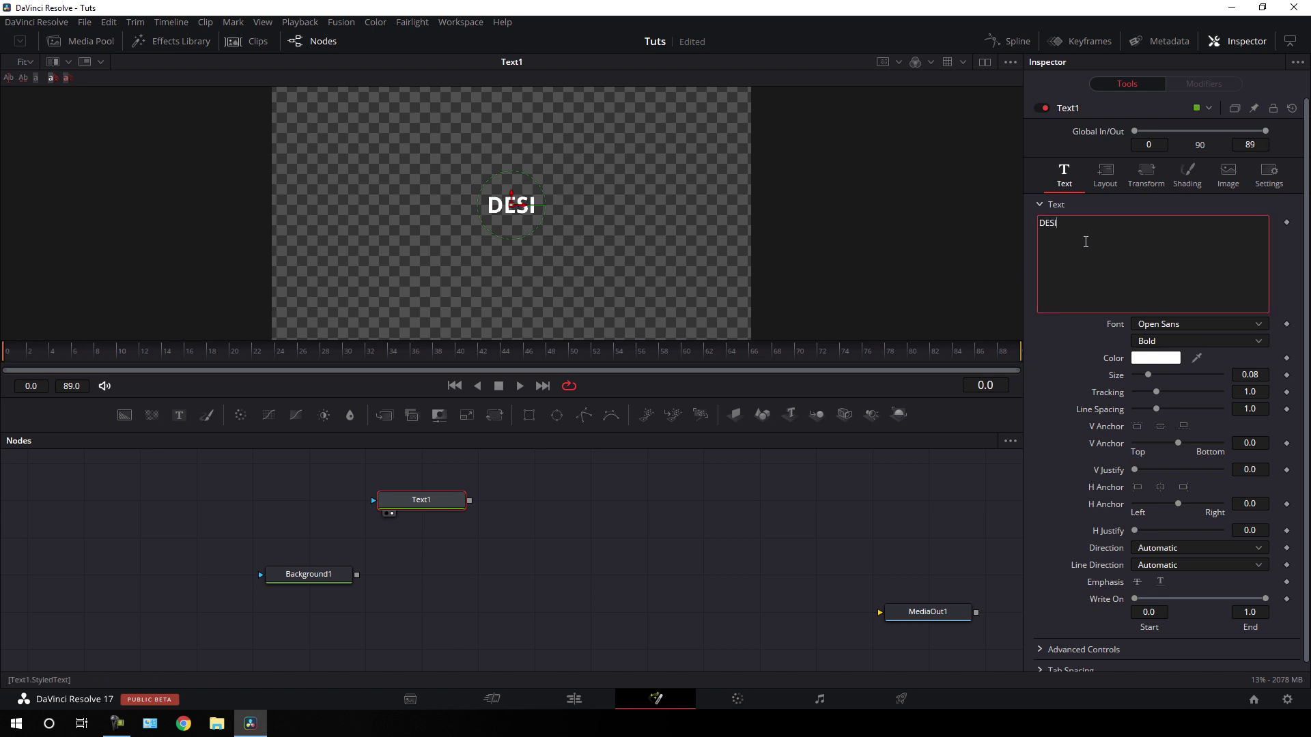
pyautogui.write('GN')
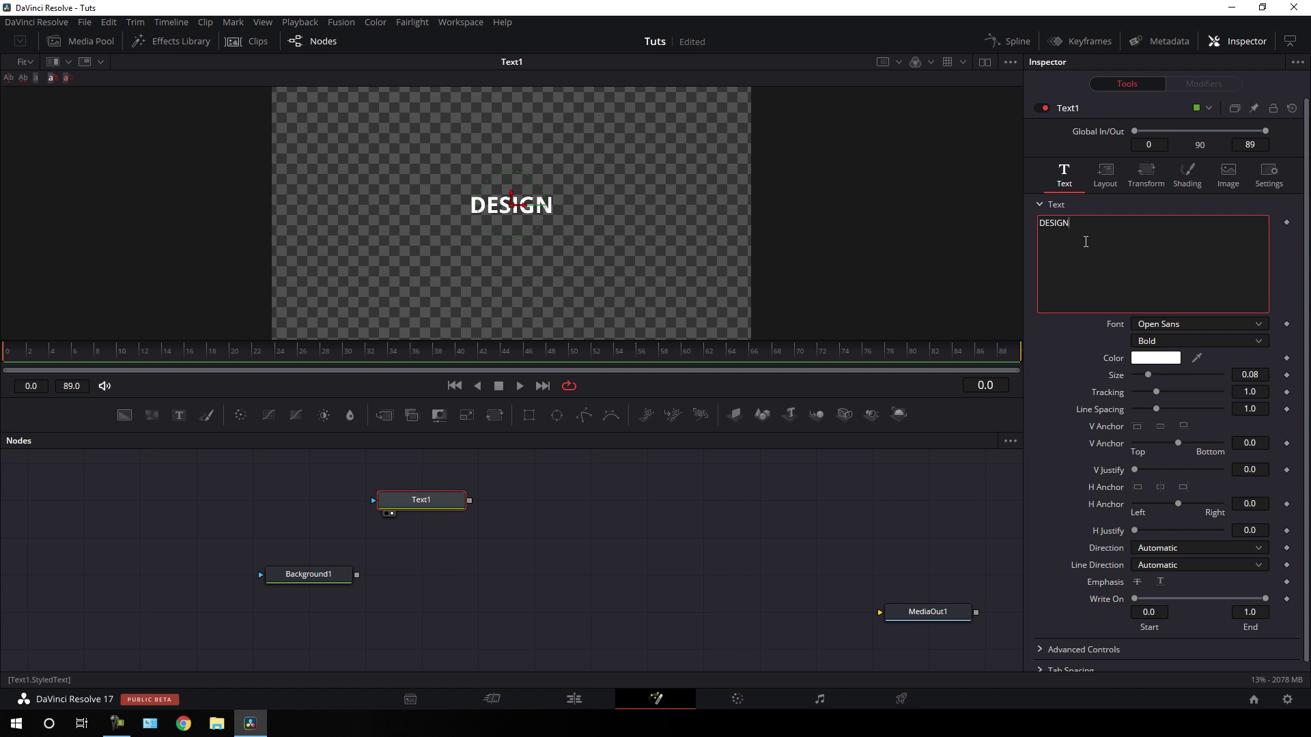
# - Set the DESIGN text's font to Century Gothic in Bold style
pyautogui.click(1165, 325)
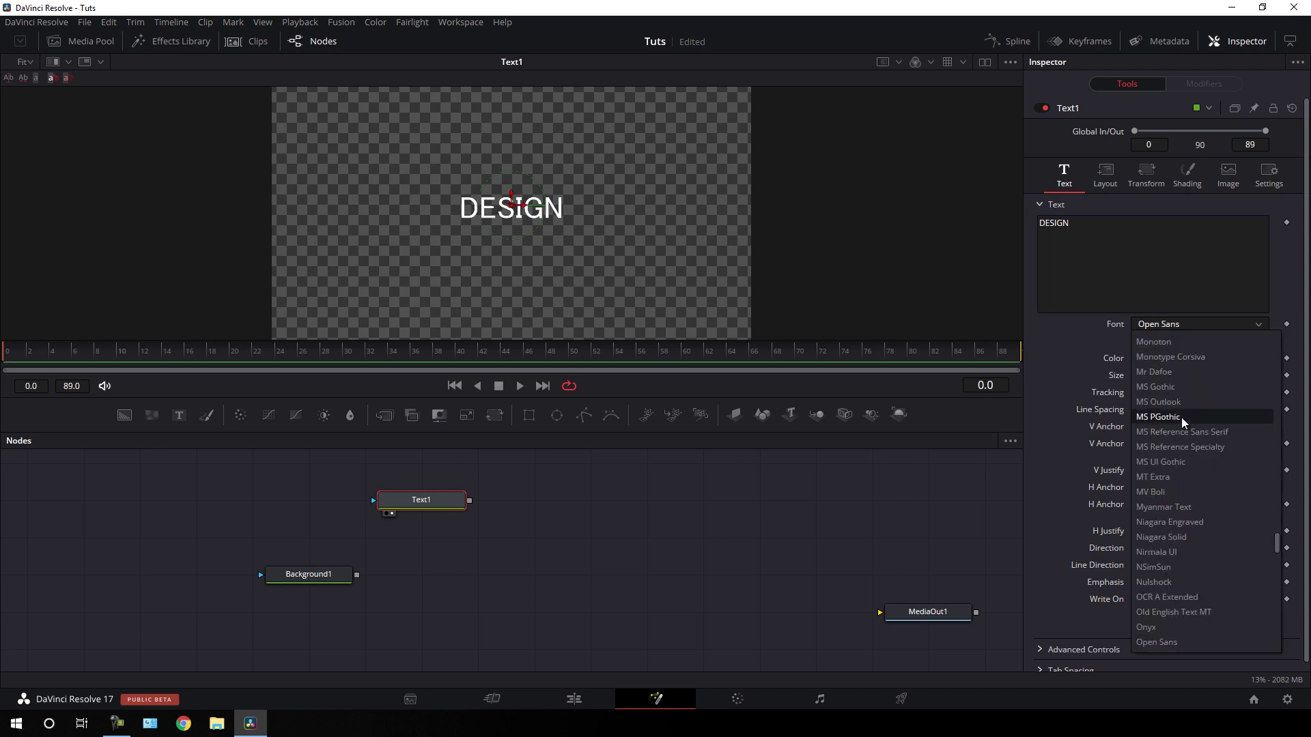
pyautogui.scroll(15, 1182, 417)
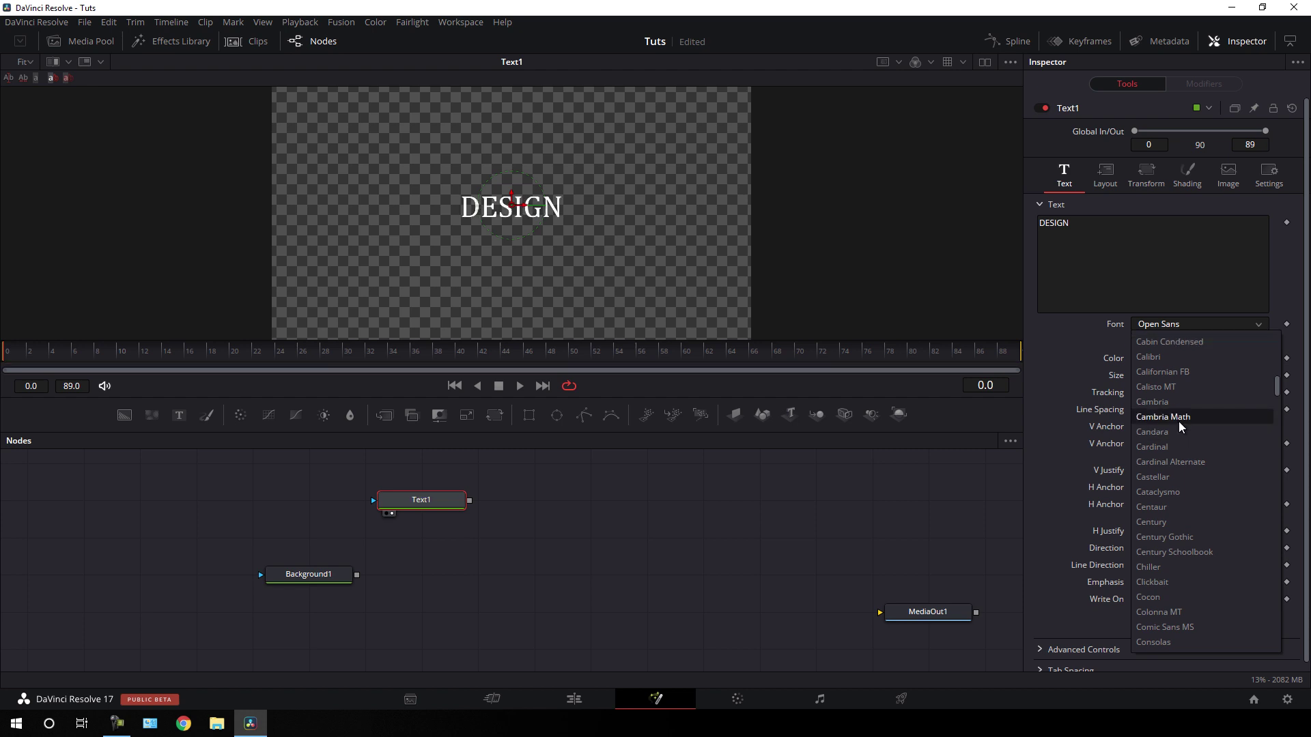
pyautogui.click(1191, 537)
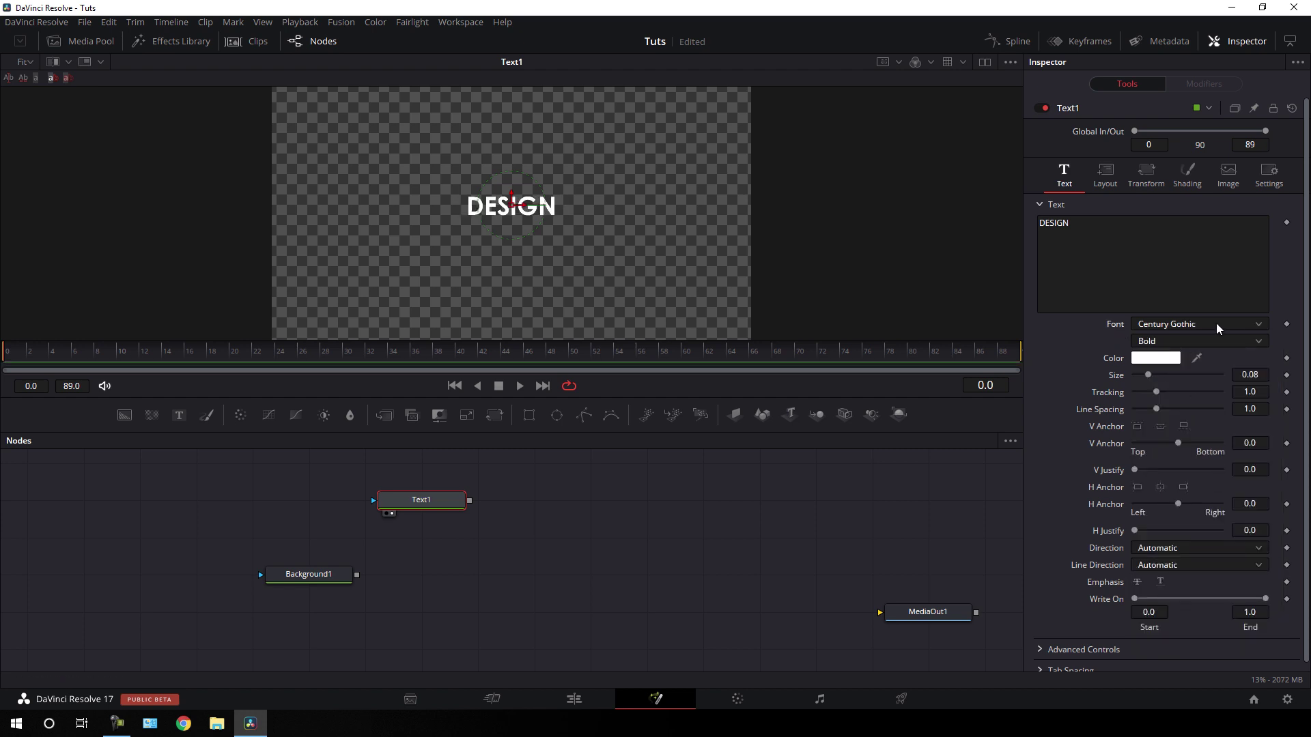
pyautogui.click(1190, 341)
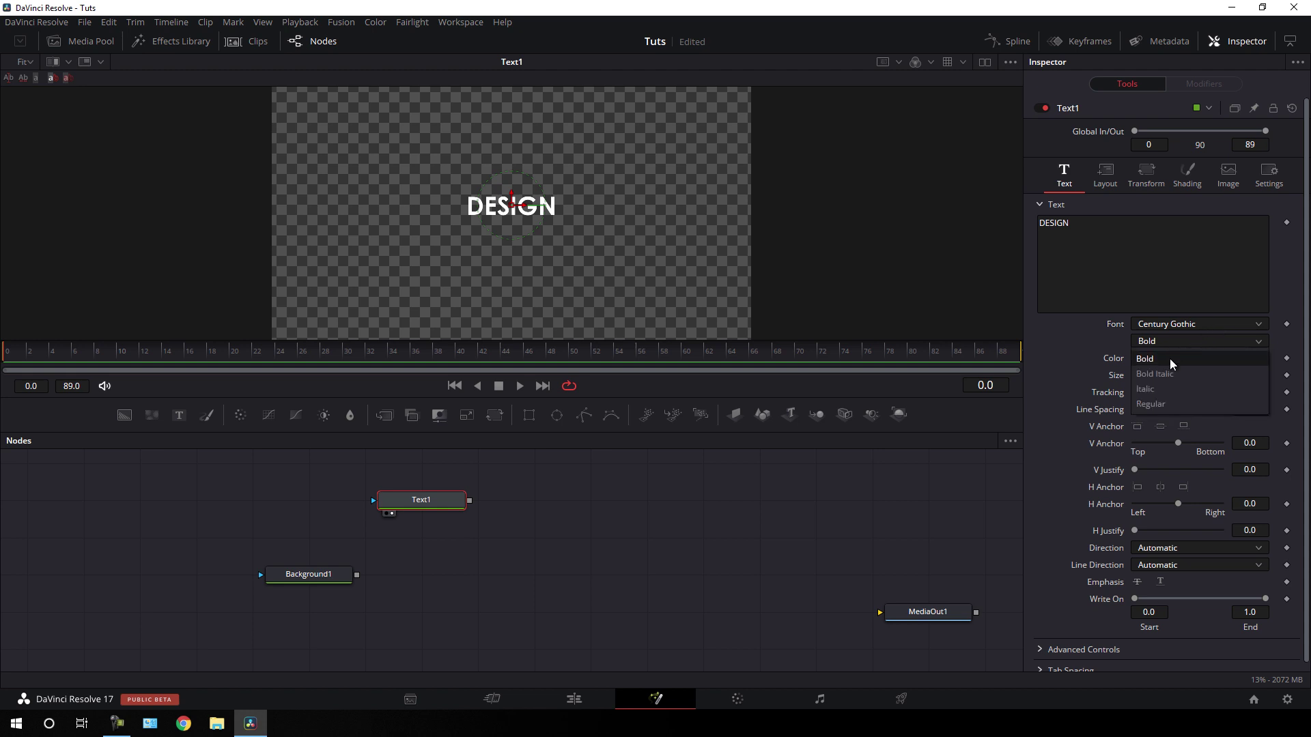
pyautogui.click(1170, 359)
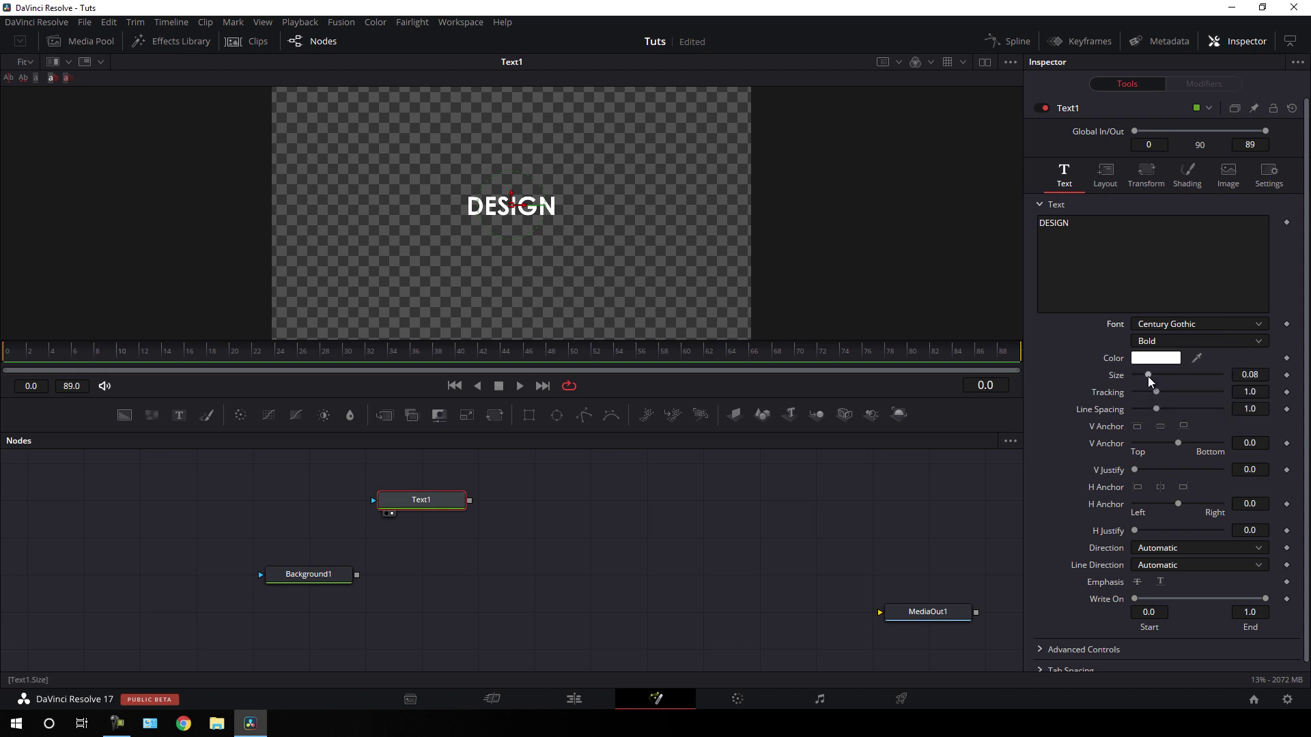
# - Enlarge the DESIGN text to a size of 0.26
pyautogui.moveTo(1149, 375); pyautogui.dragTo(1183, 389)
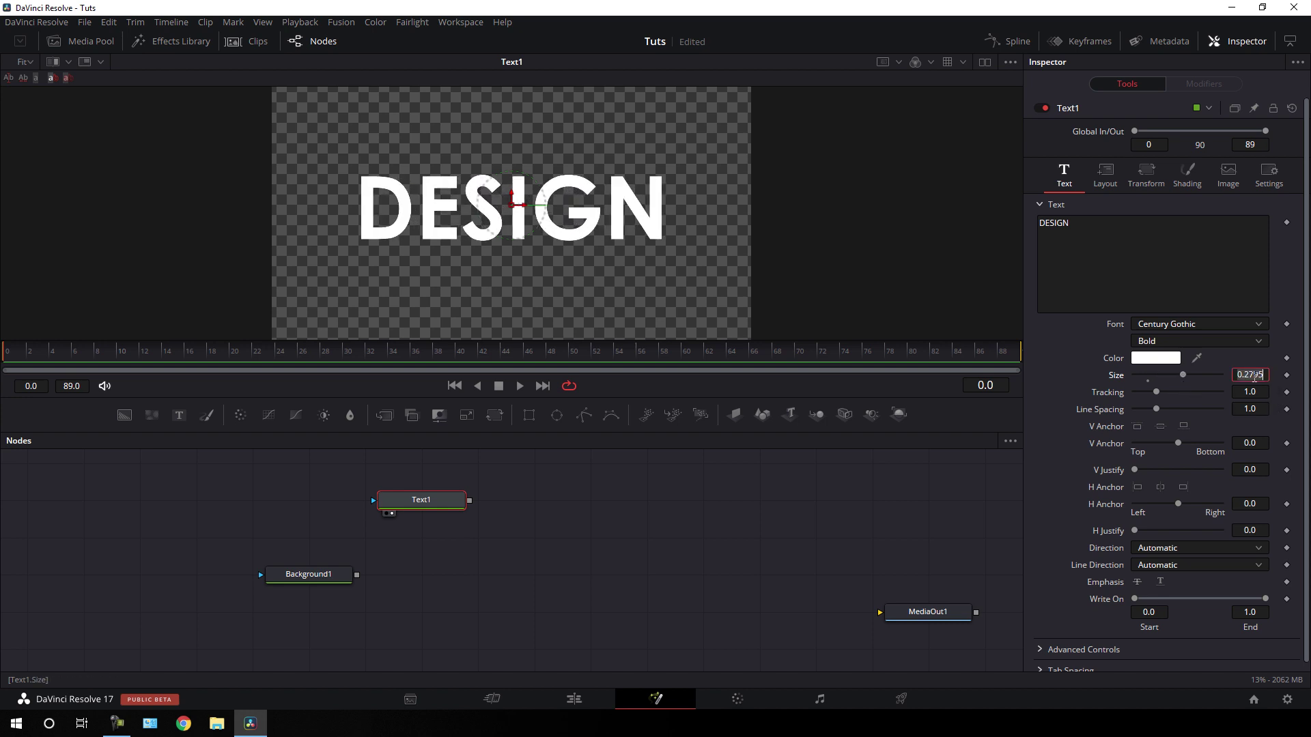
pyautogui.write('0.26')
pyautogui.press('Tab')
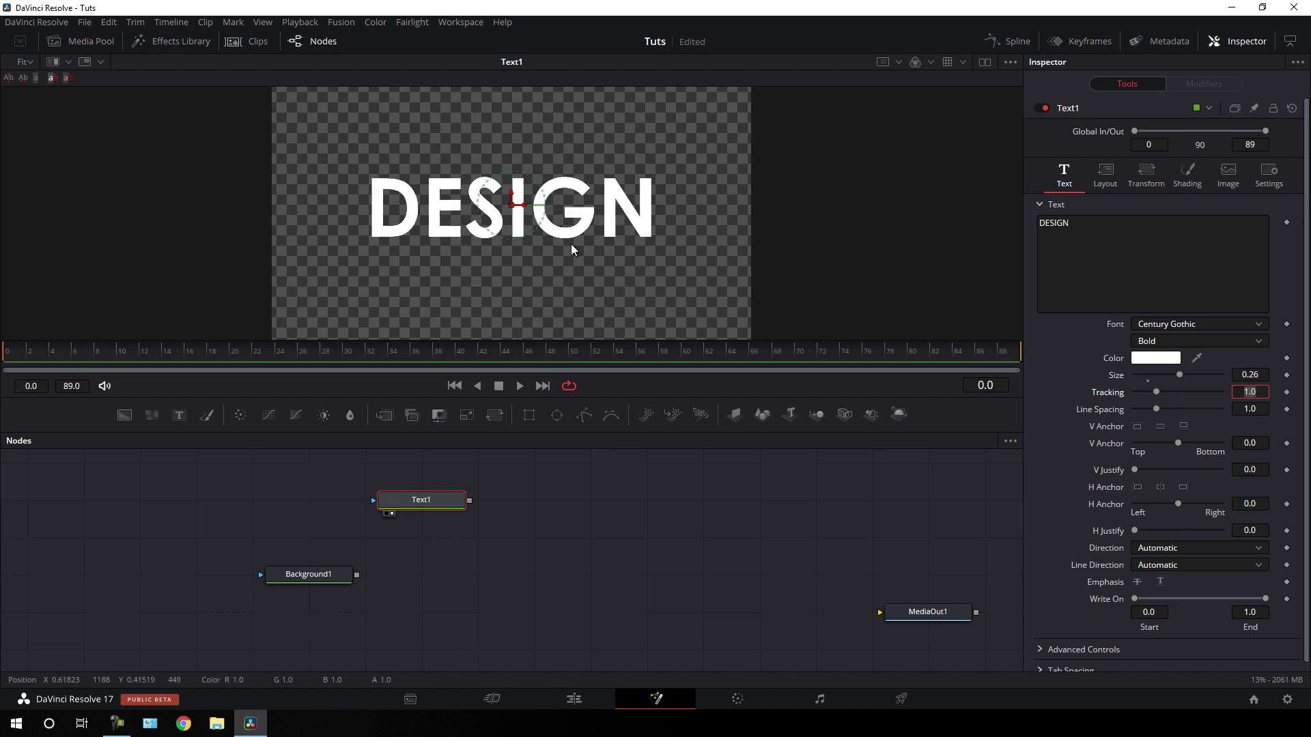
# - Animate the text's Size parameter with a keyframe on the last frame, 89
pyautogui.moveTo(670, 354); pyautogui.dragTo(1011, 370)
pyautogui.rightClick(1113, 380)
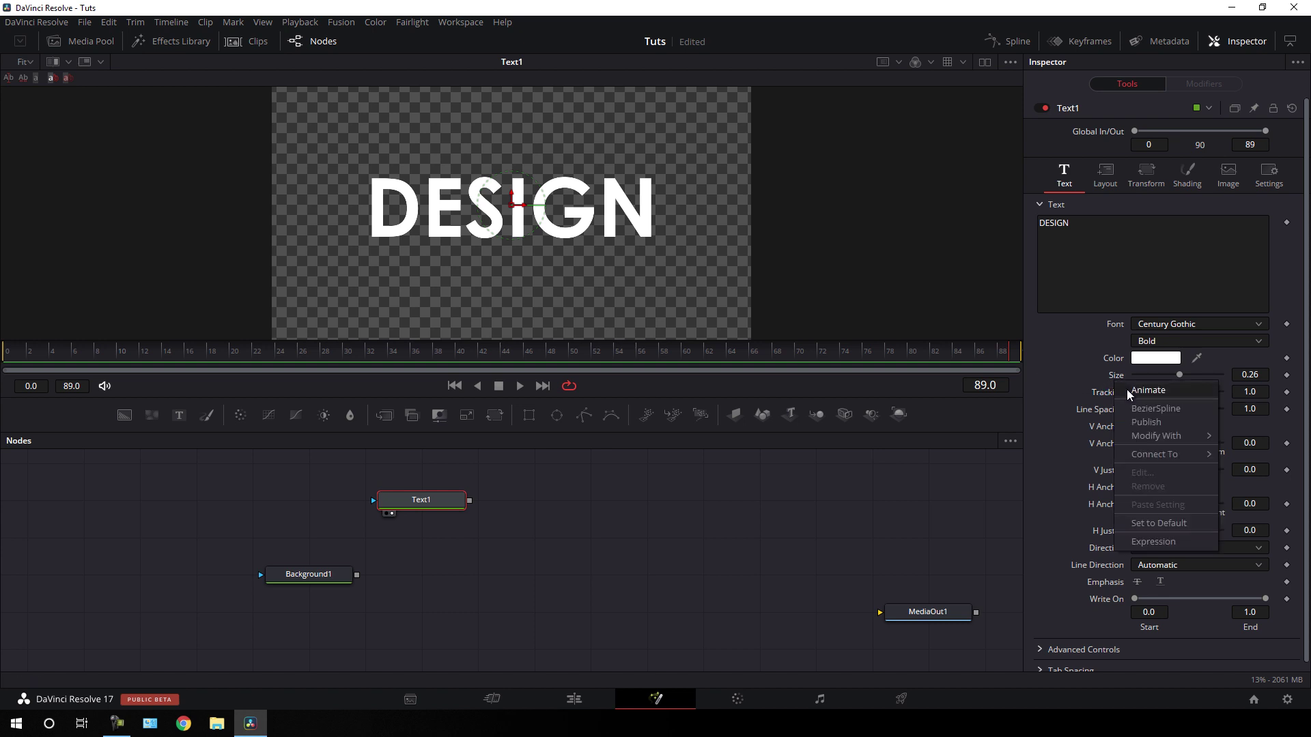
pyautogui.click(1127, 391)
# - Keyframe the text size at 0.27 on frame 0 and scrub through the animation to the last frame
pyautogui.moveTo(887, 352); pyautogui.dragTo(11, 397)
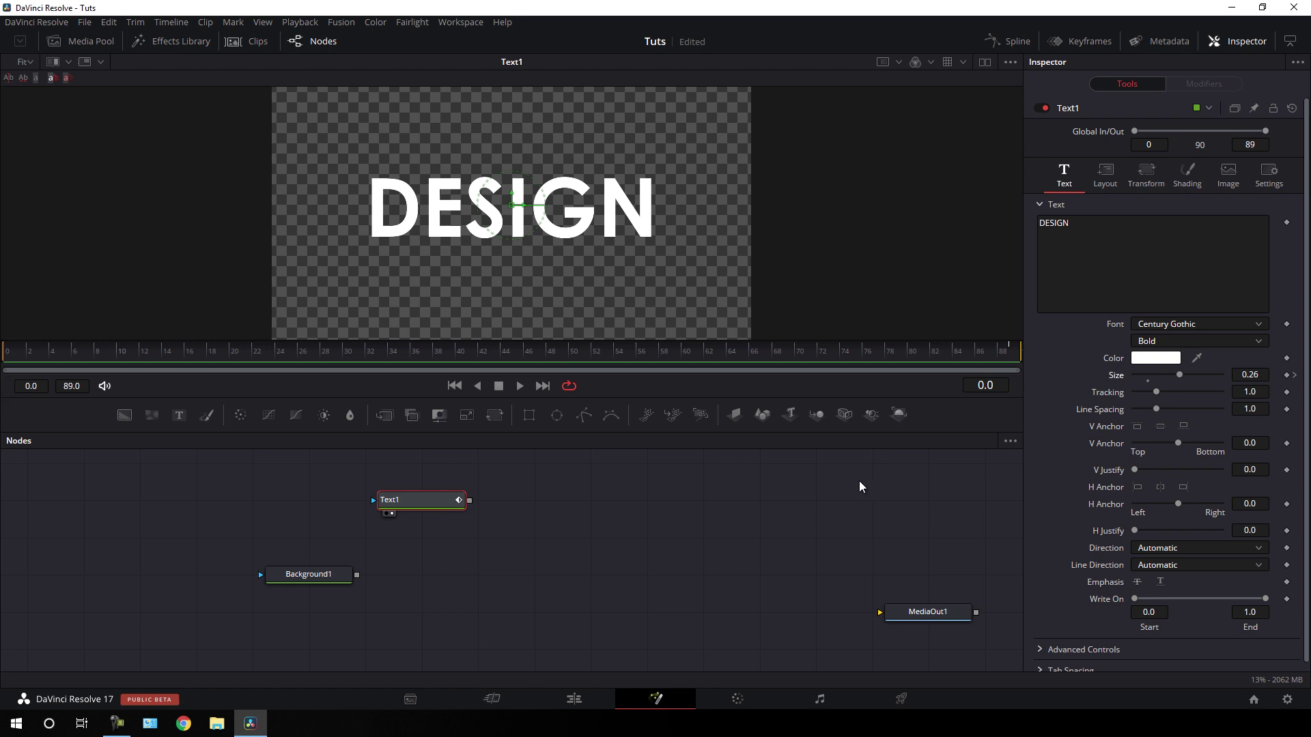
pyautogui.click(1263, 375)
pyautogui.press('BackSpace')
pyautogui.write('7')
pyautogui.press('Tab')
pyautogui.click(376, 354)
pyautogui.moveTo(452, 354); pyautogui.dragTo(1042, 376)
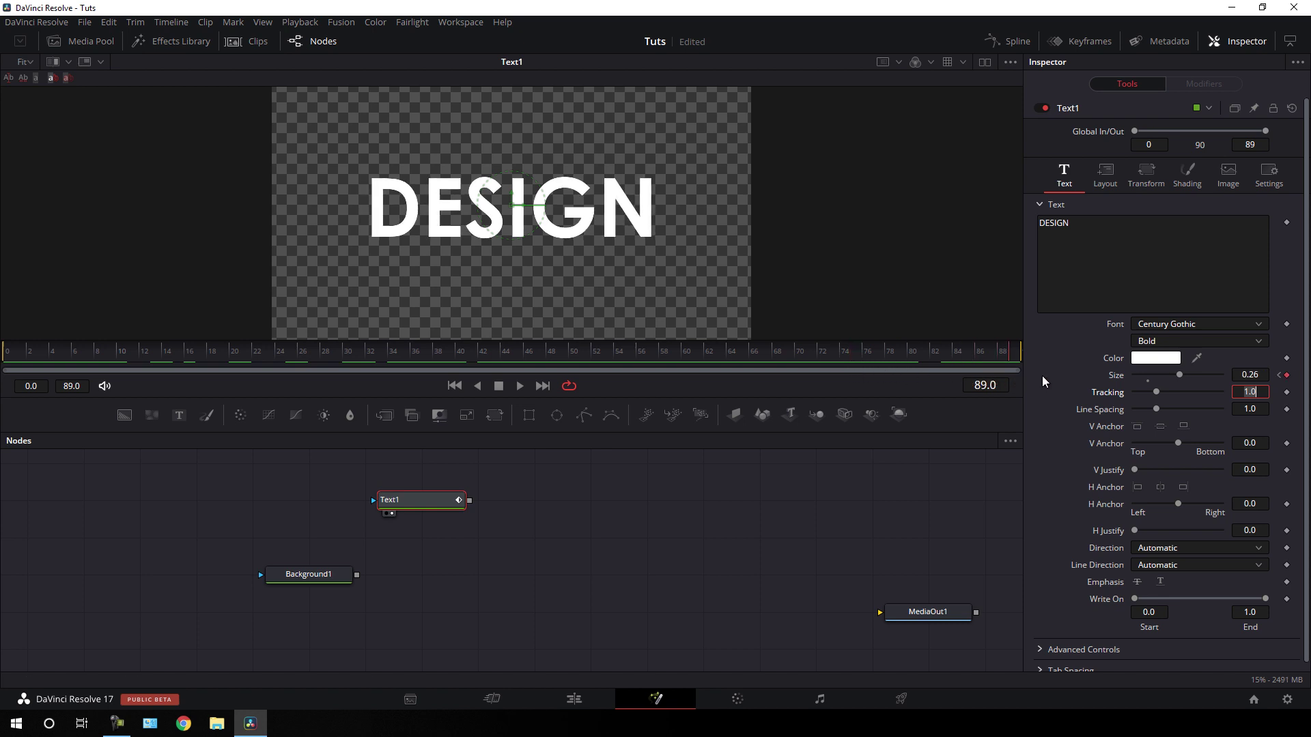
# - Align the Background node beneath the Text node and add an unconnected Merge node beside them
pyautogui.click(649, 503)
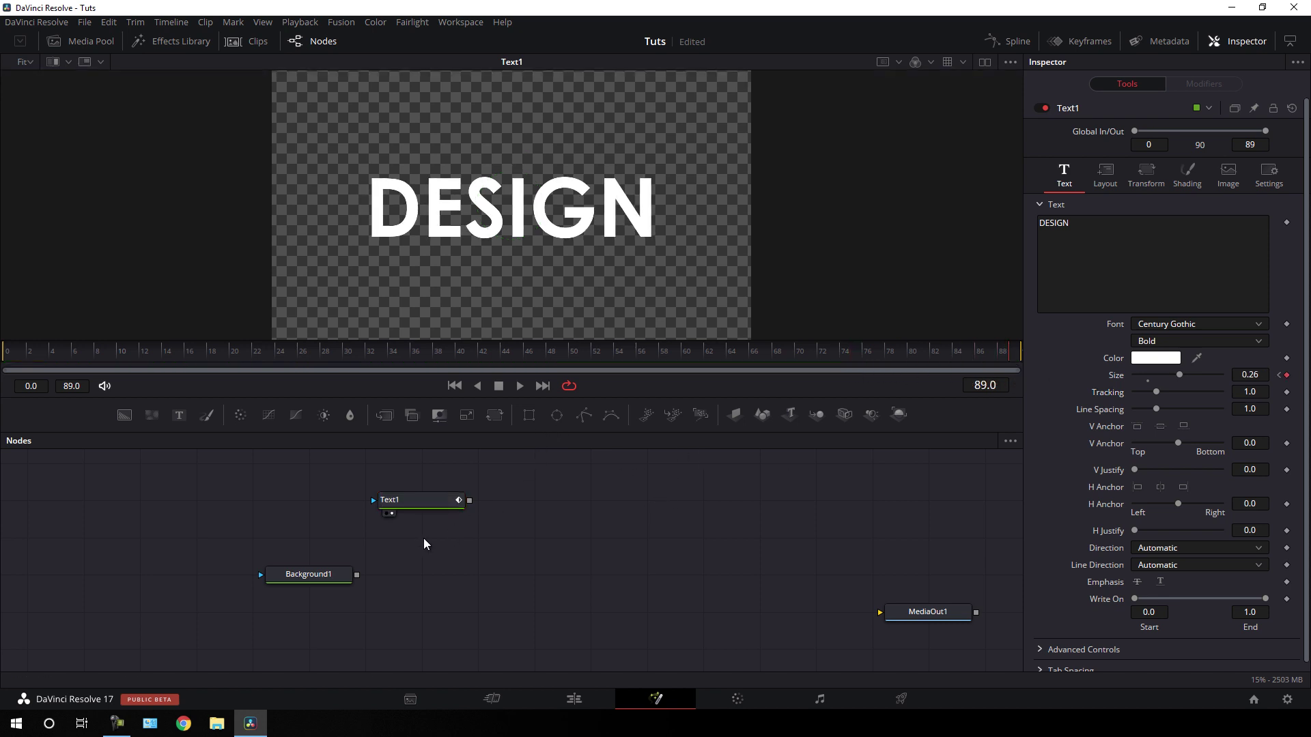
pyautogui.moveTo(318, 577); pyautogui.dragTo(430, 577)
pyautogui.click(520, 567)
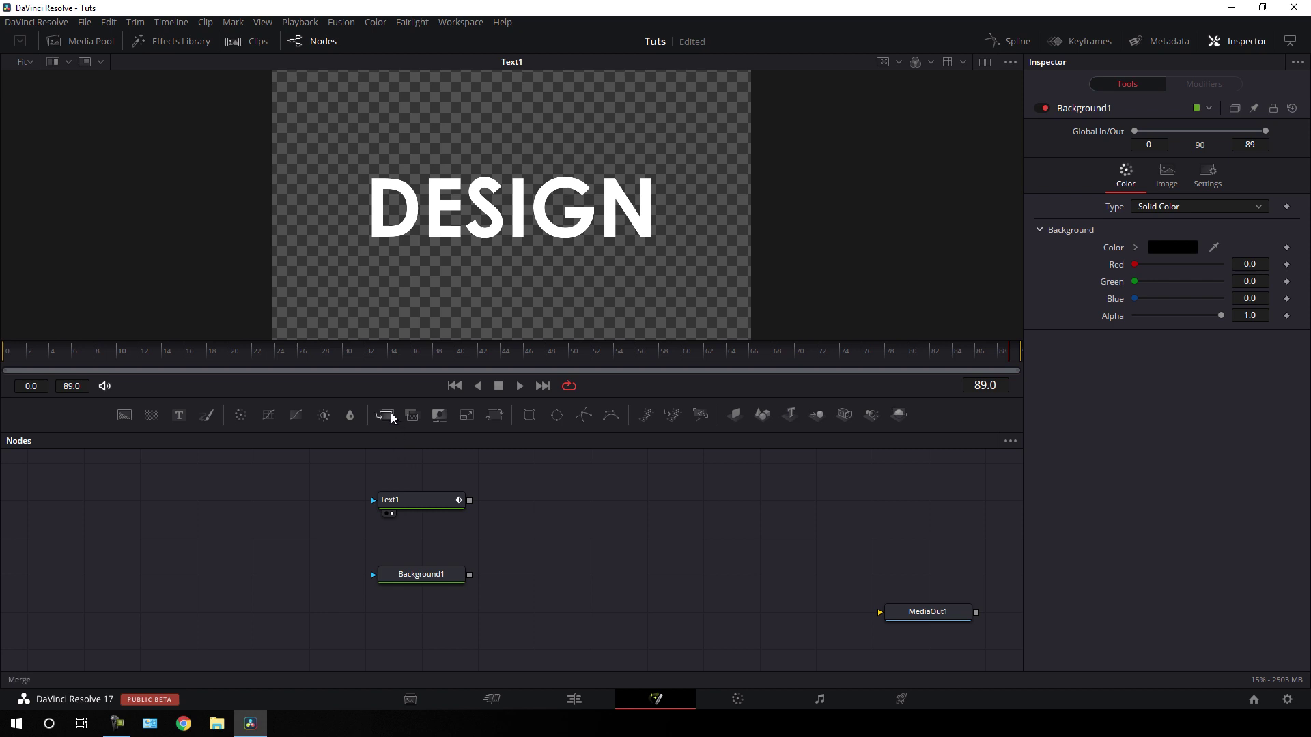
pyautogui.moveTo(384, 419); pyautogui.dragTo(587, 550)
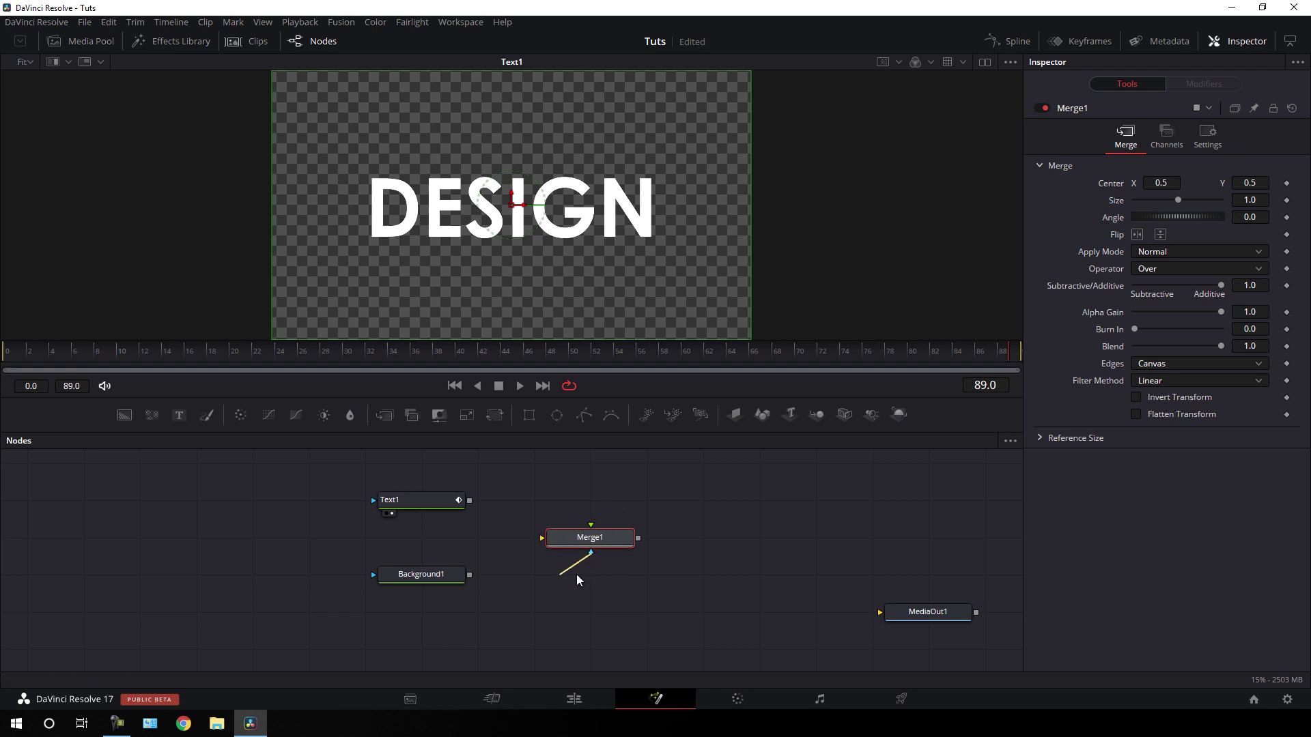
# - Preview the Background node and the Text node in the viewer, one after the other
pyautogui.moveTo(638, 541); pyautogui.dragTo(696, 511)
pyautogui.click(389, 588)
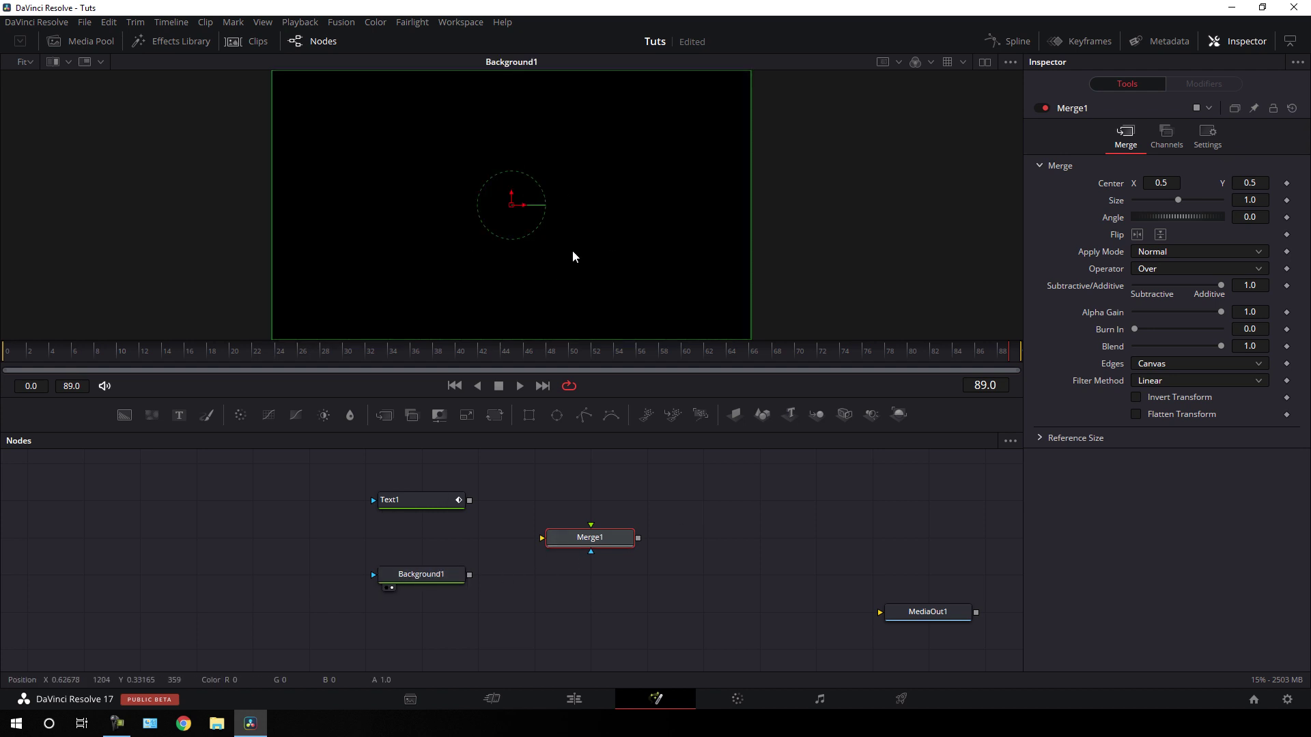
pyautogui.moveTo(420, 500); pyautogui.dragTo(501, 186)
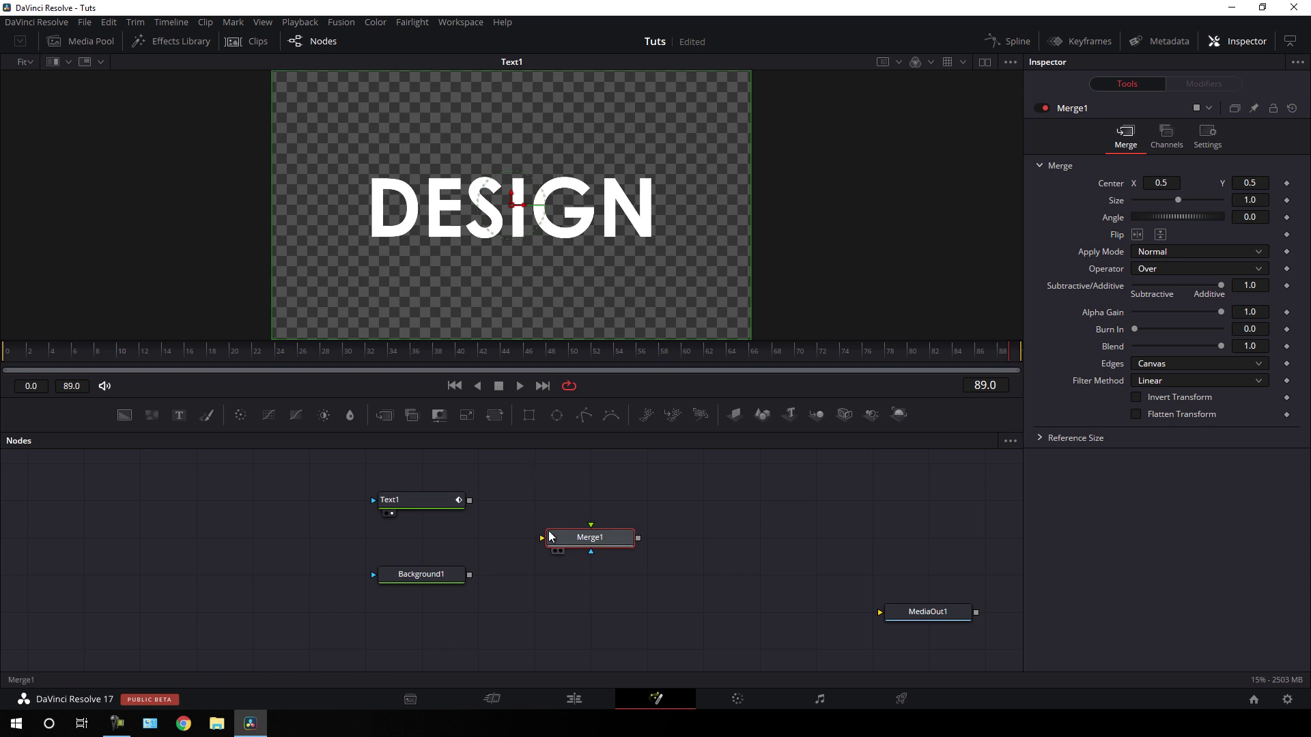
# - Connect the Background node to the Merge's background input and the Text node to its foreground input, and display the Merge output
pyautogui.moveTo(544, 544); pyautogui.dragTo(424, 575)
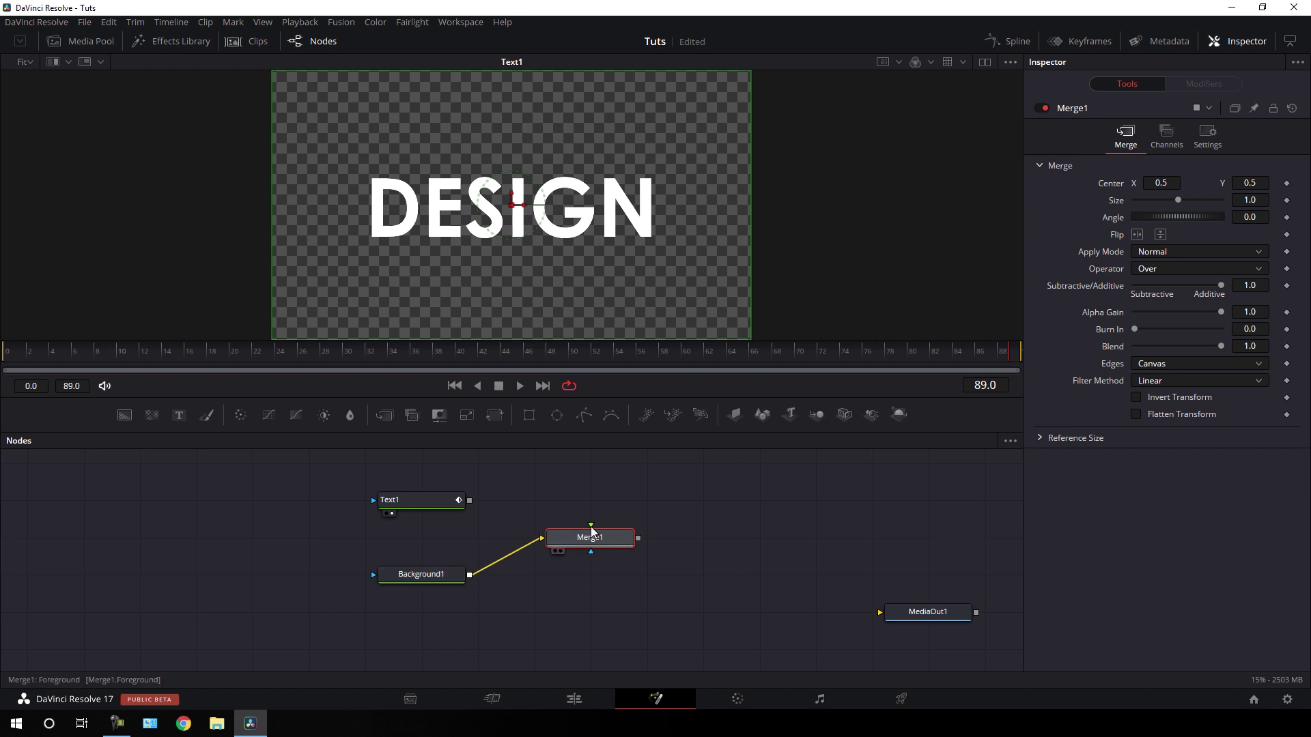
pyautogui.moveTo(591, 531); pyautogui.dragTo(469, 501)
pyautogui.moveTo(594, 544); pyautogui.dragTo(657, 134)
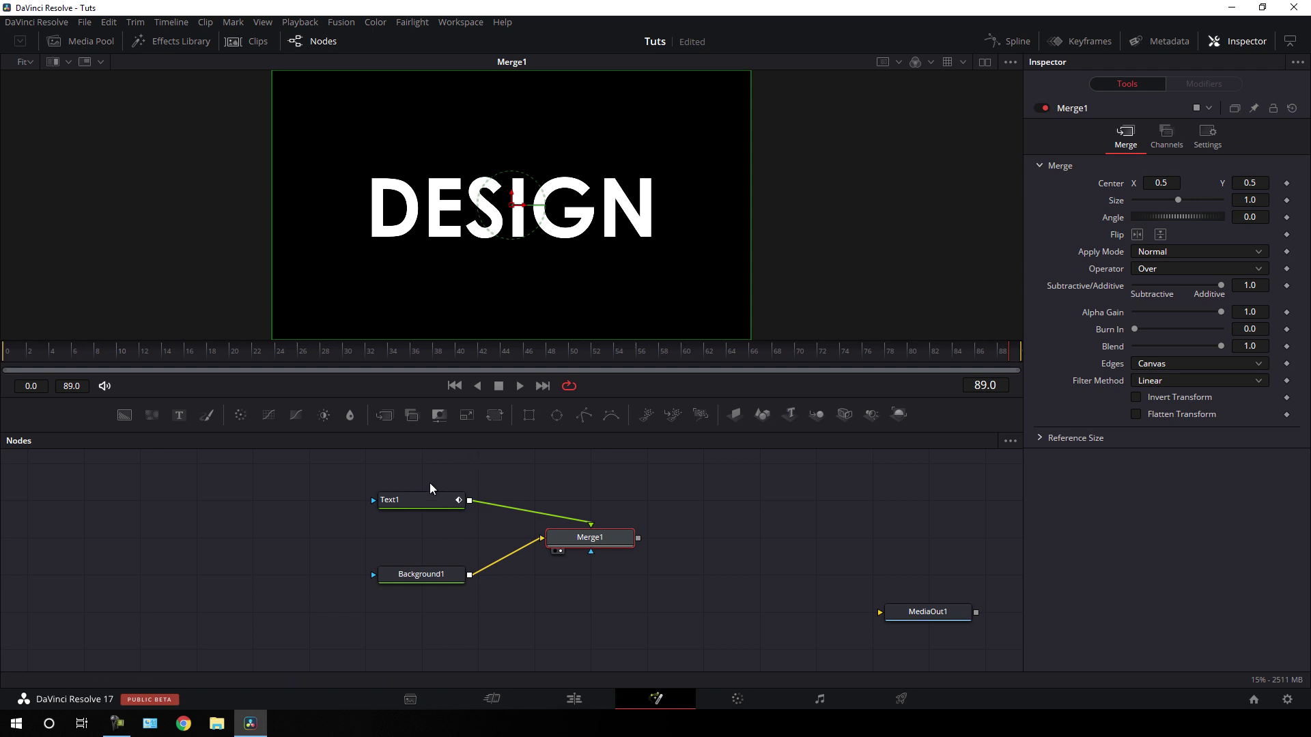
# - Change the Text node's first shading element from a solid fill to the Gradient type
pyautogui.click(416, 499)
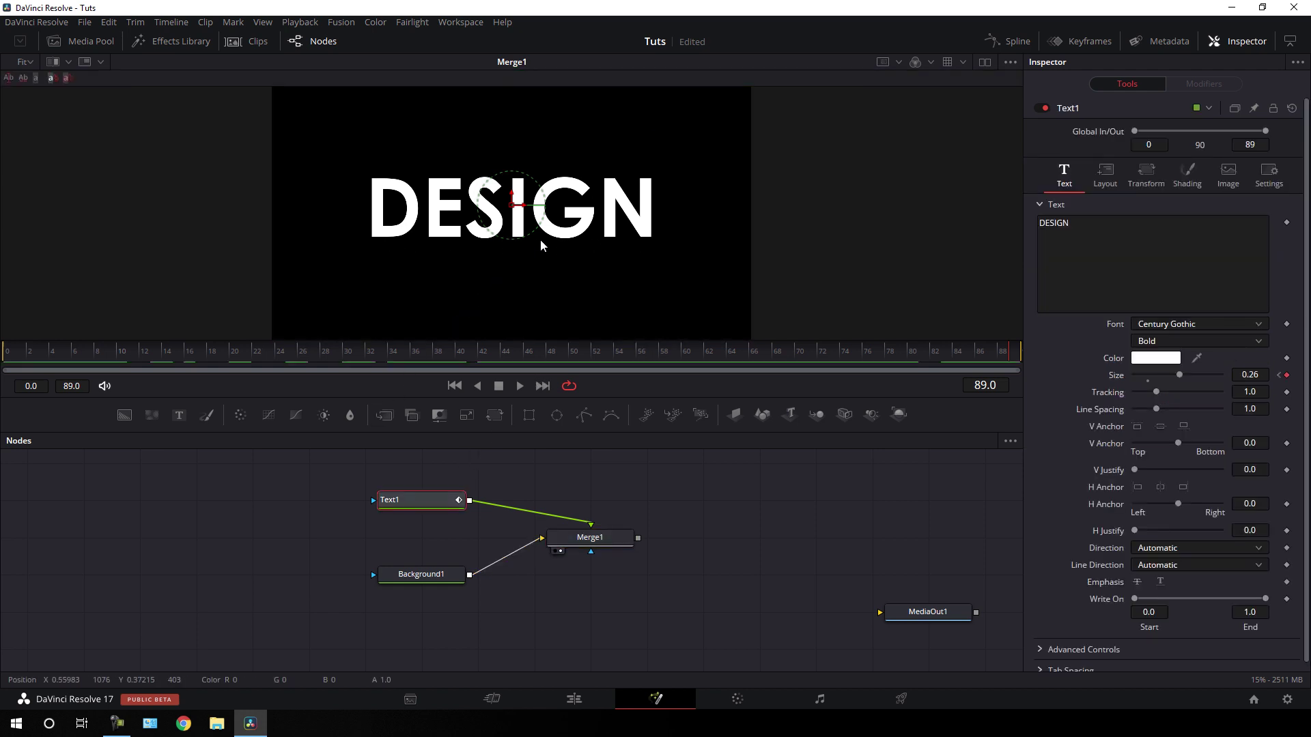
pyautogui.scroll(1, 541, 239)
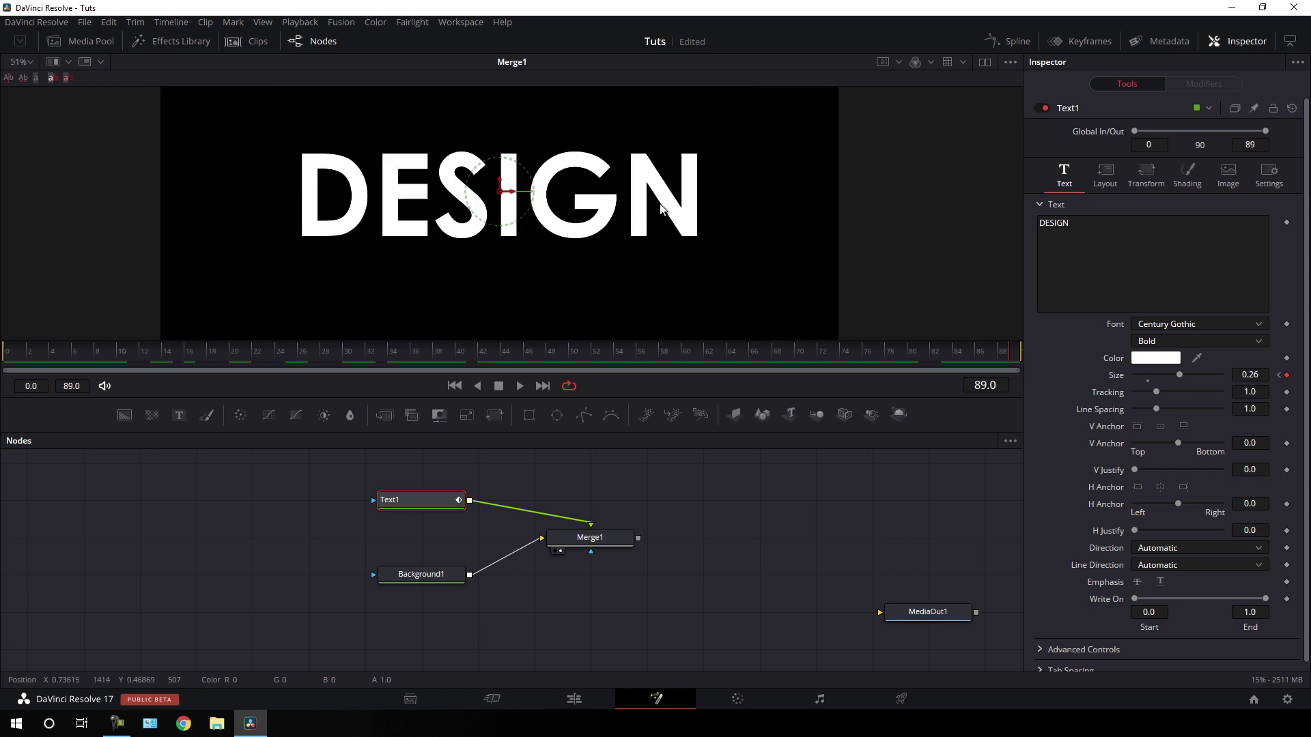
pyautogui.click(1178, 183)
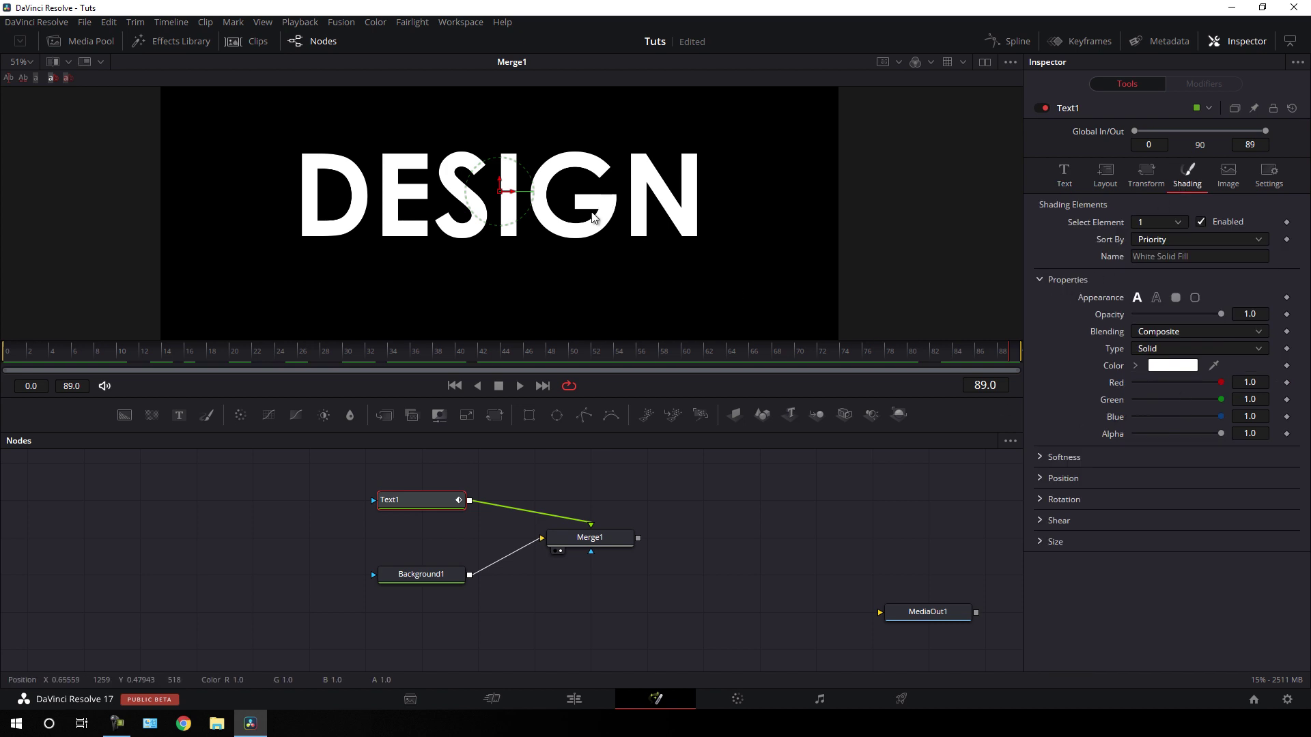
pyautogui.click(1165, 350)
pyautogui.click(1156, 397)
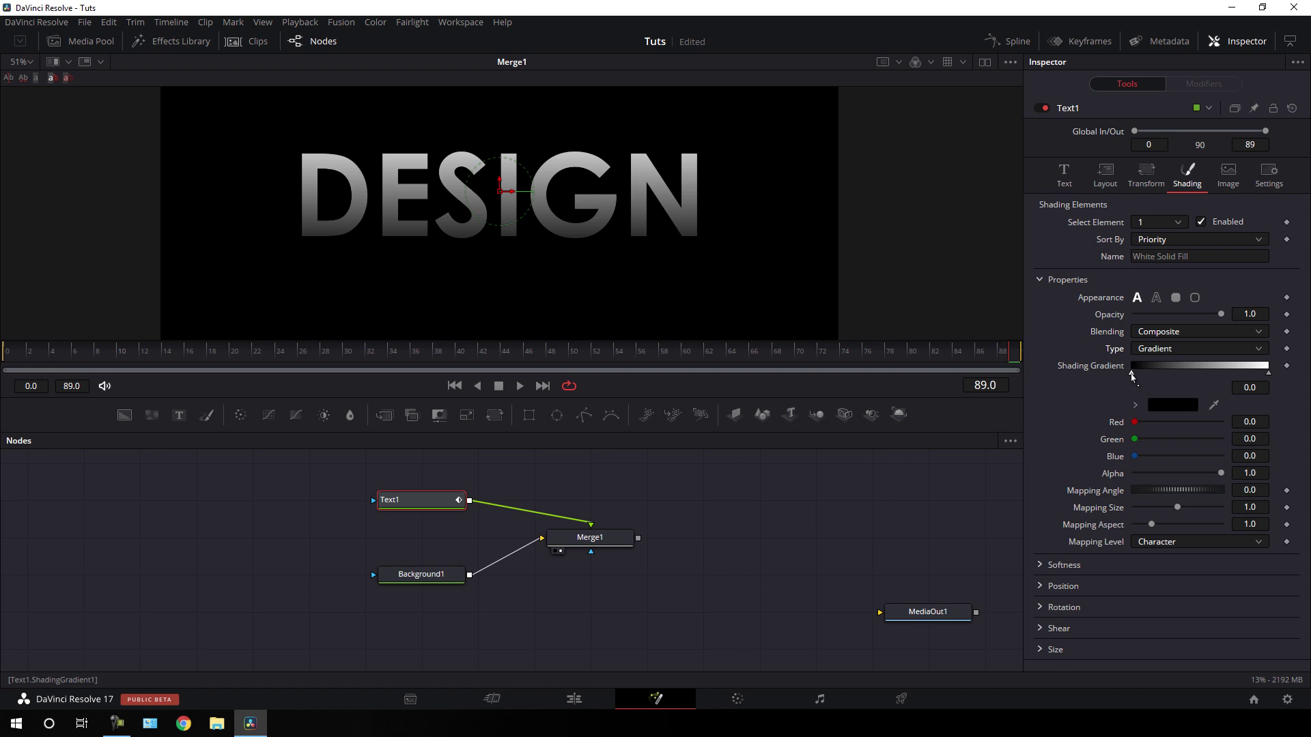
# - Color the text's shading gradient from magenta #ff00ff at its start to pure red at its end
pyautogui.click(1167, 408)
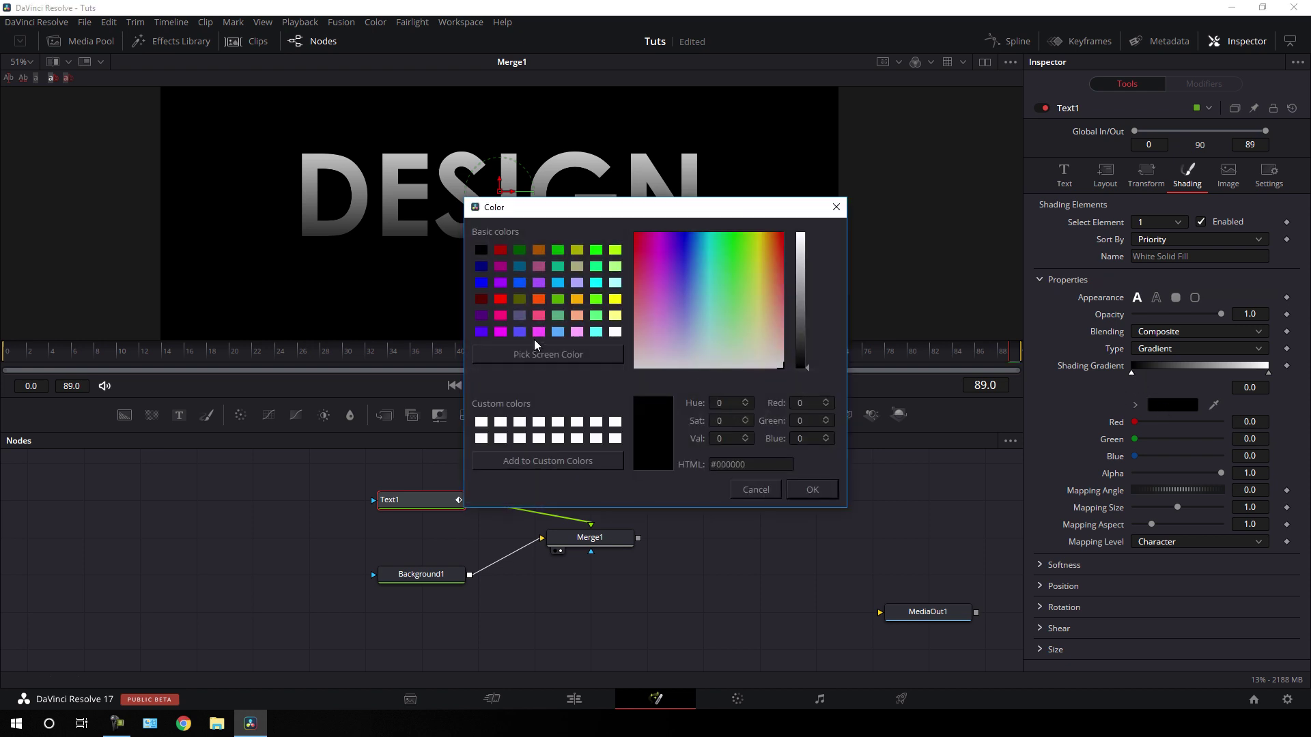
pyautogui.click(500, 332)
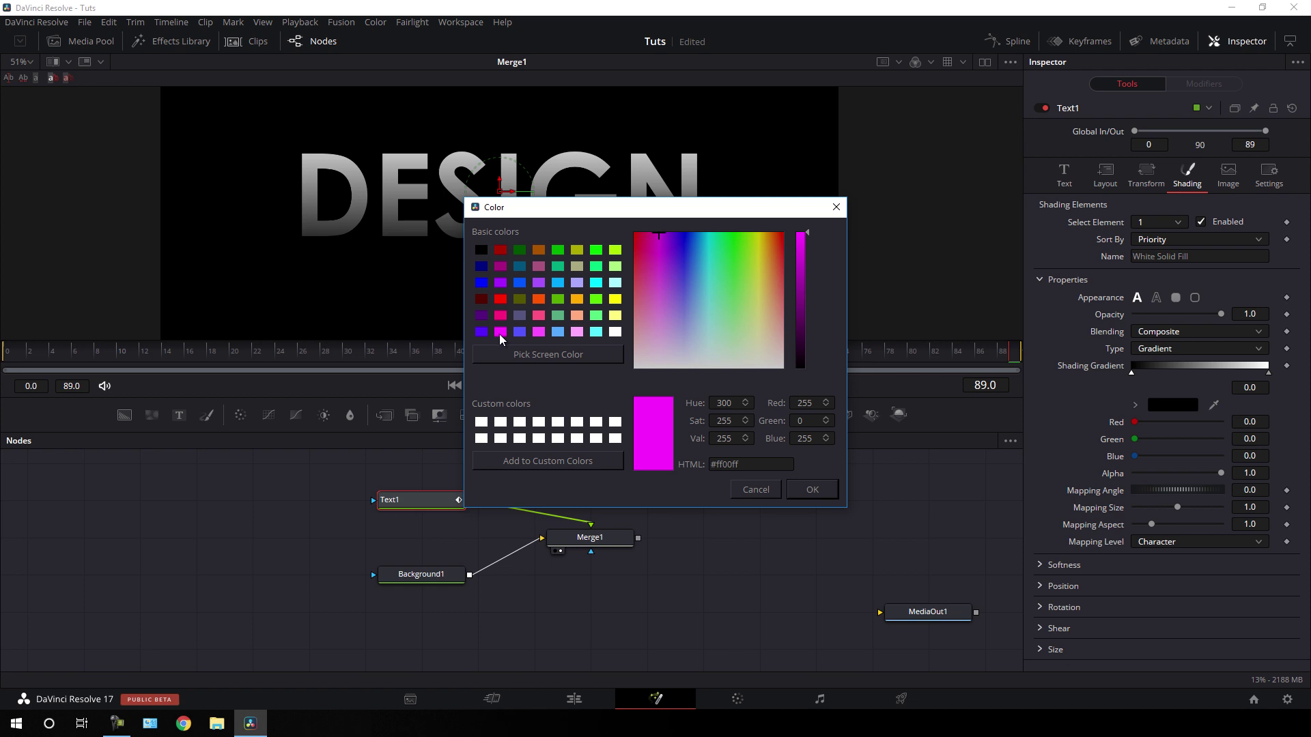
pyautogui.click(813, 490)
pyautogui.click(1269, 373)
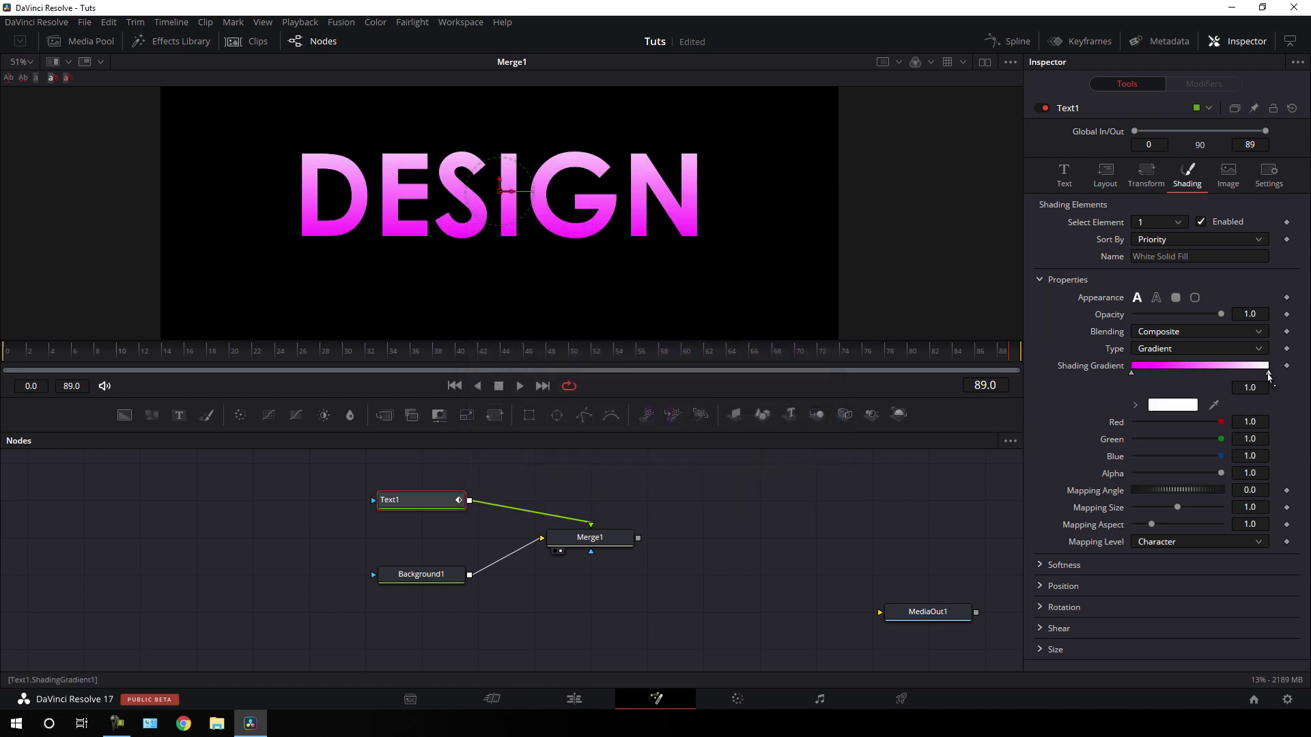
pyautogui.click(1171, 406)
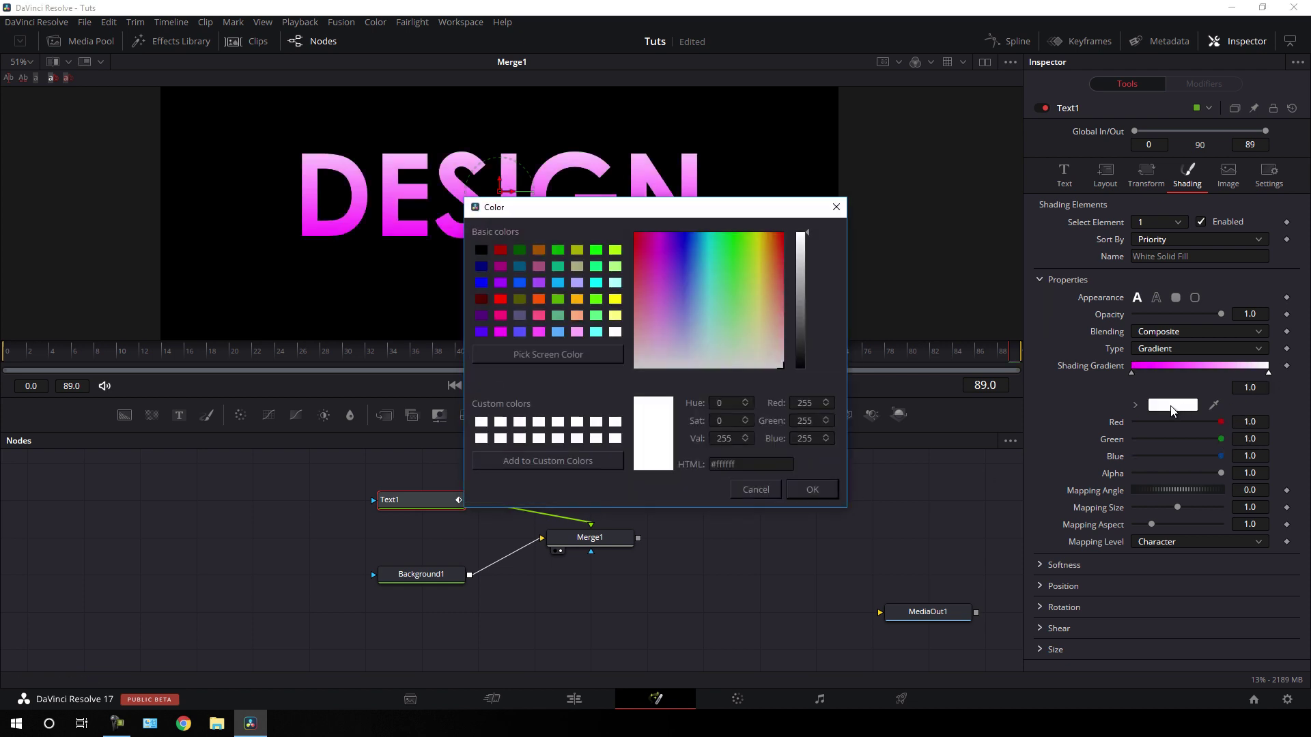
pyautogui.click(502, 301)
pyautogui.click(813, 490)
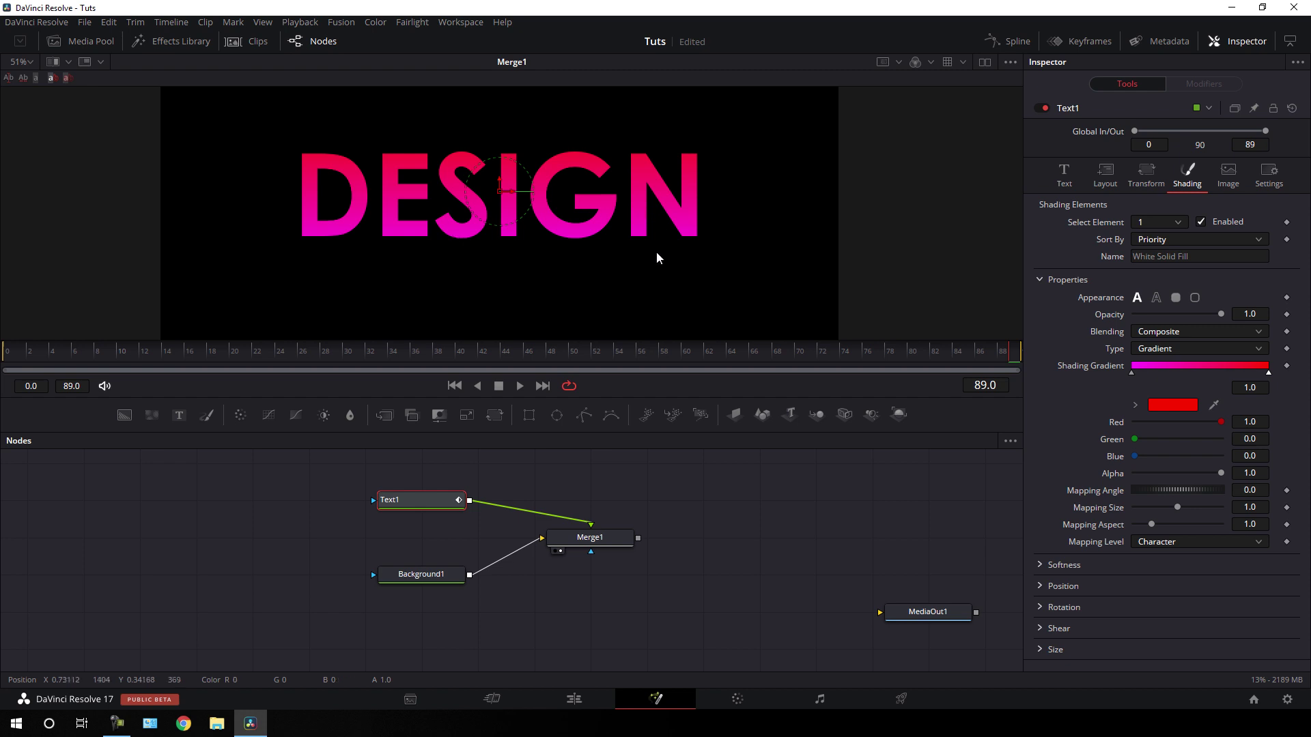
# - Rearrange the node graph so the Merge sits level beside the Background and the Text node sits directly above the Merge
pyautogui.moveTo(590, 537); pyautogui.dragTo(534, 575)
pyautogui.moveTo(421, 500); pyautogui.dragTo(534, 537)
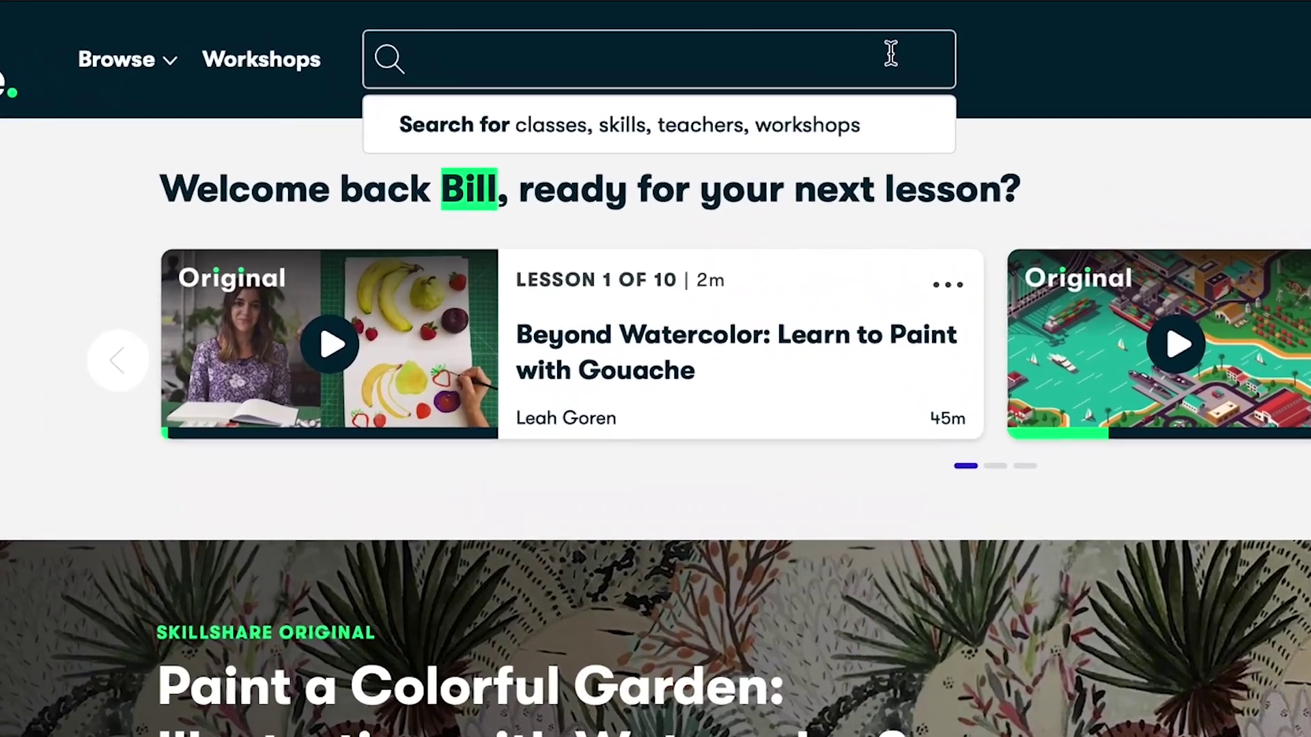
# - Switch to the Skillshare website and search for "Logo Design"
pyautogui.write('Logo Design')
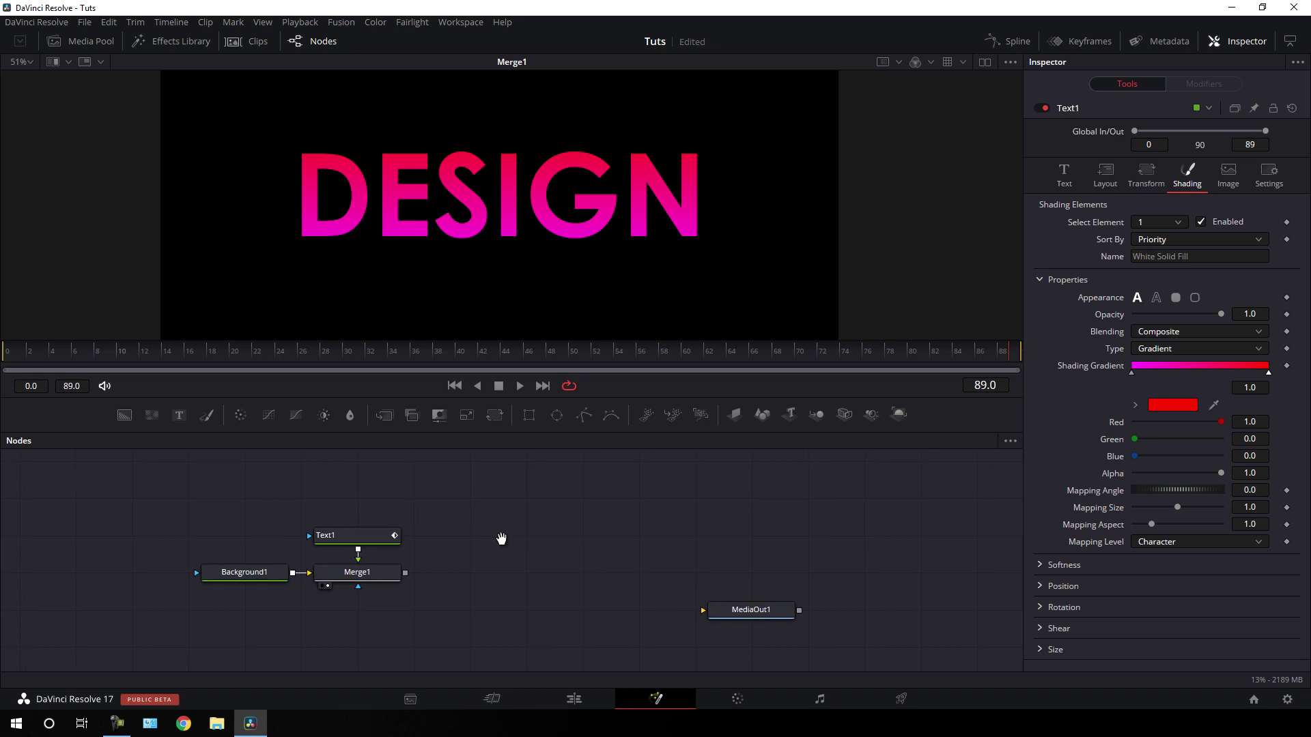
# - Add a Glow (Glo) node after the Merge node and display it in the viewer
pyautogui.click(382, 576)
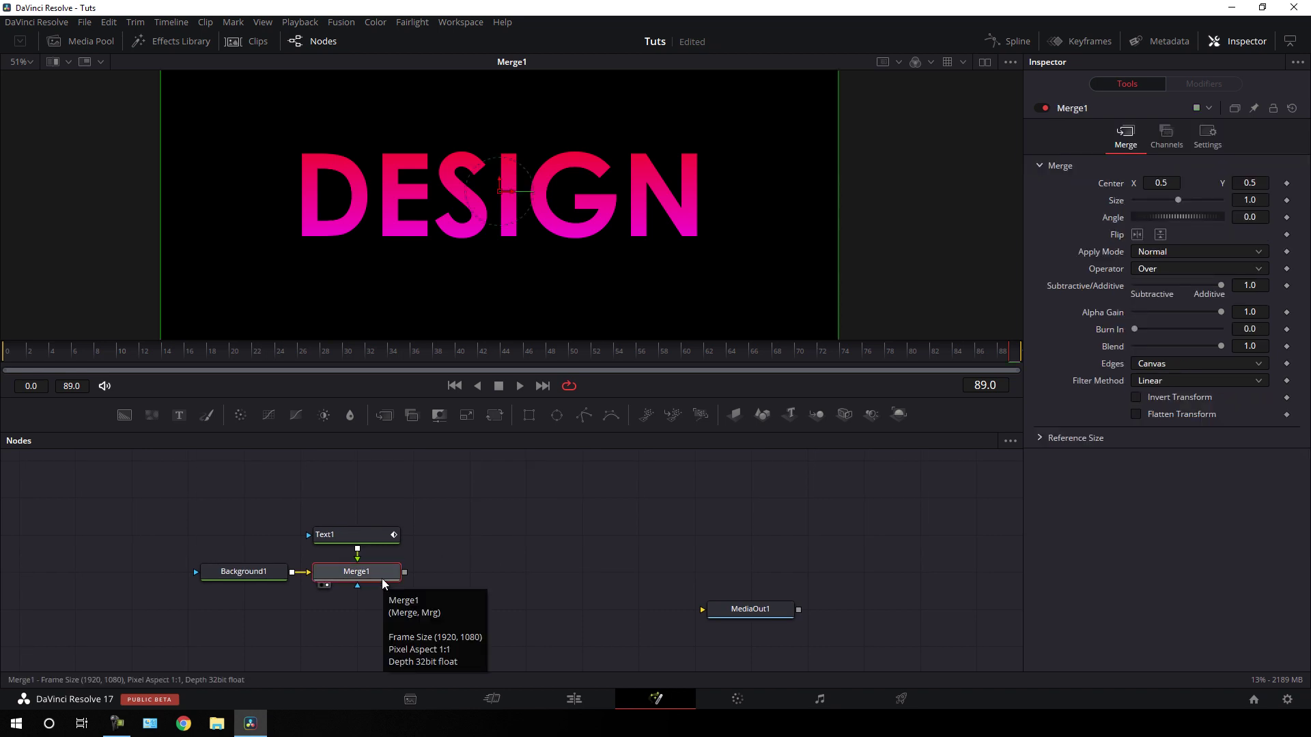
pyautogui.hotkey('shift', 'space')
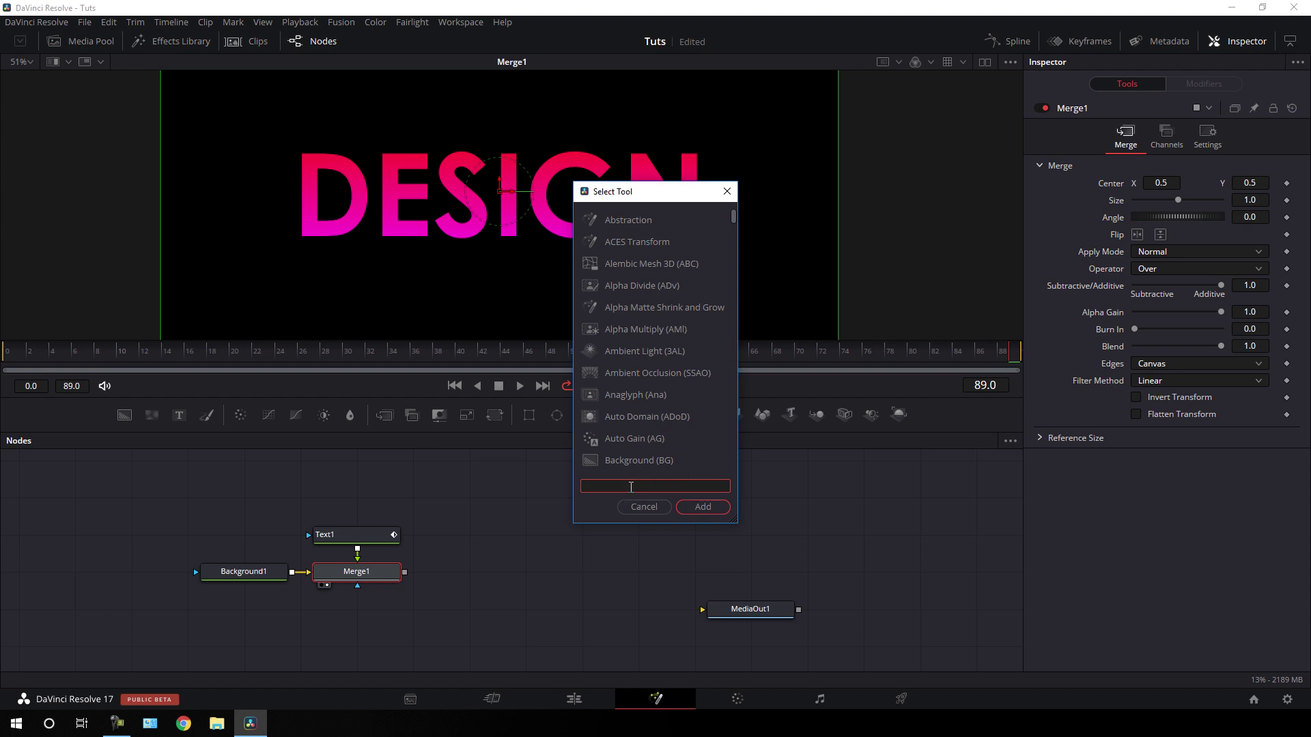
pyautogui.write('glow')
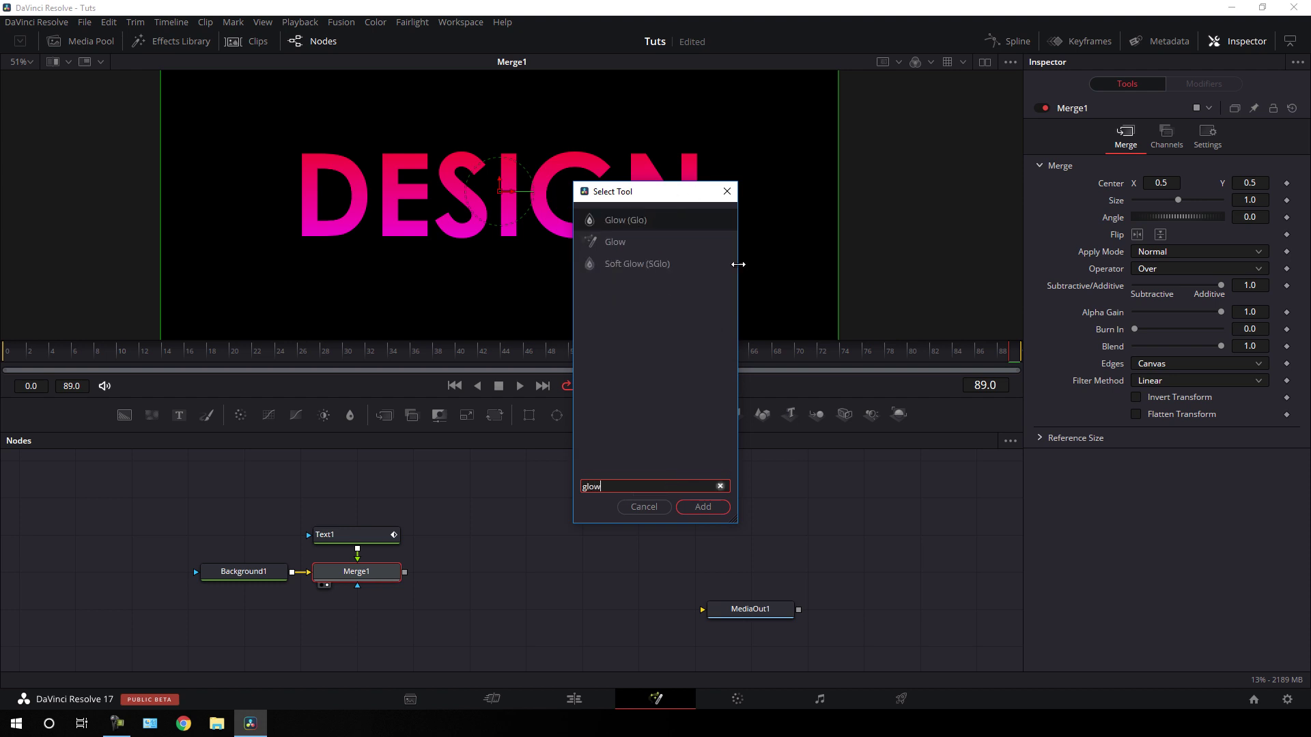
pyautogui.click(704, 507)
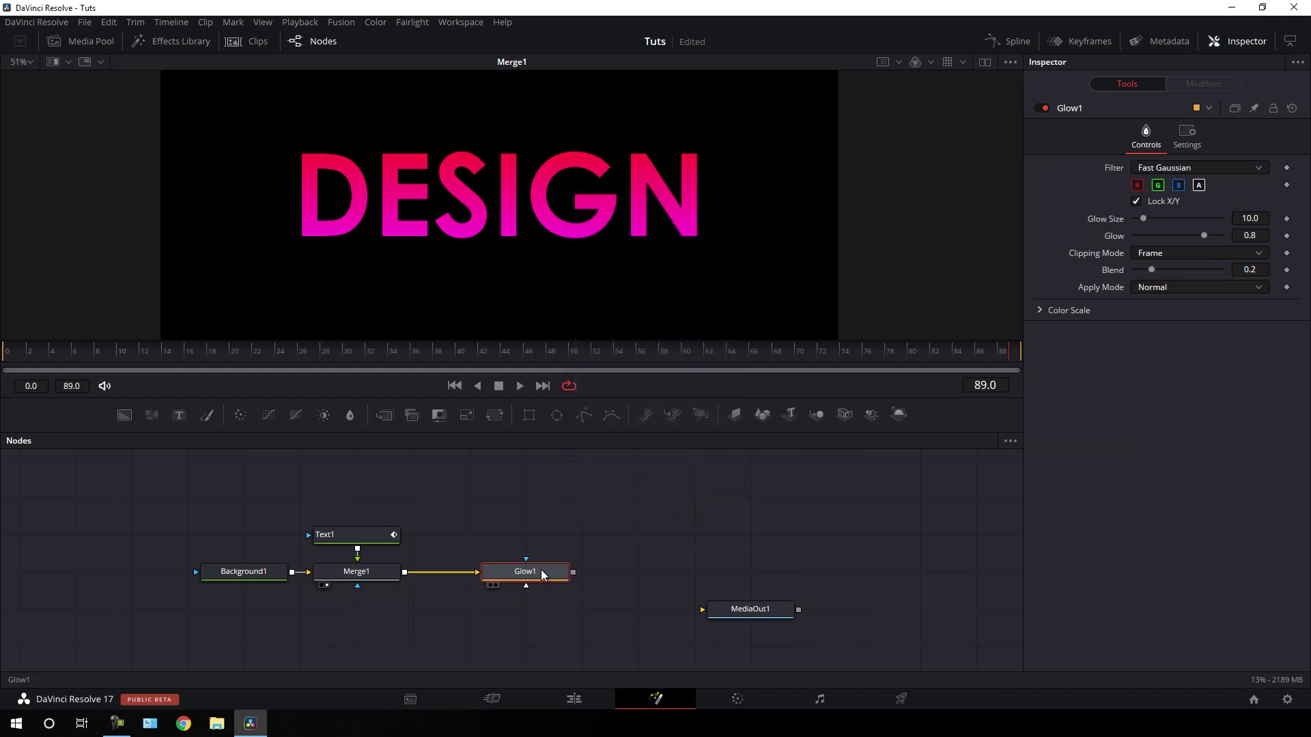
pyautogui.press('1')
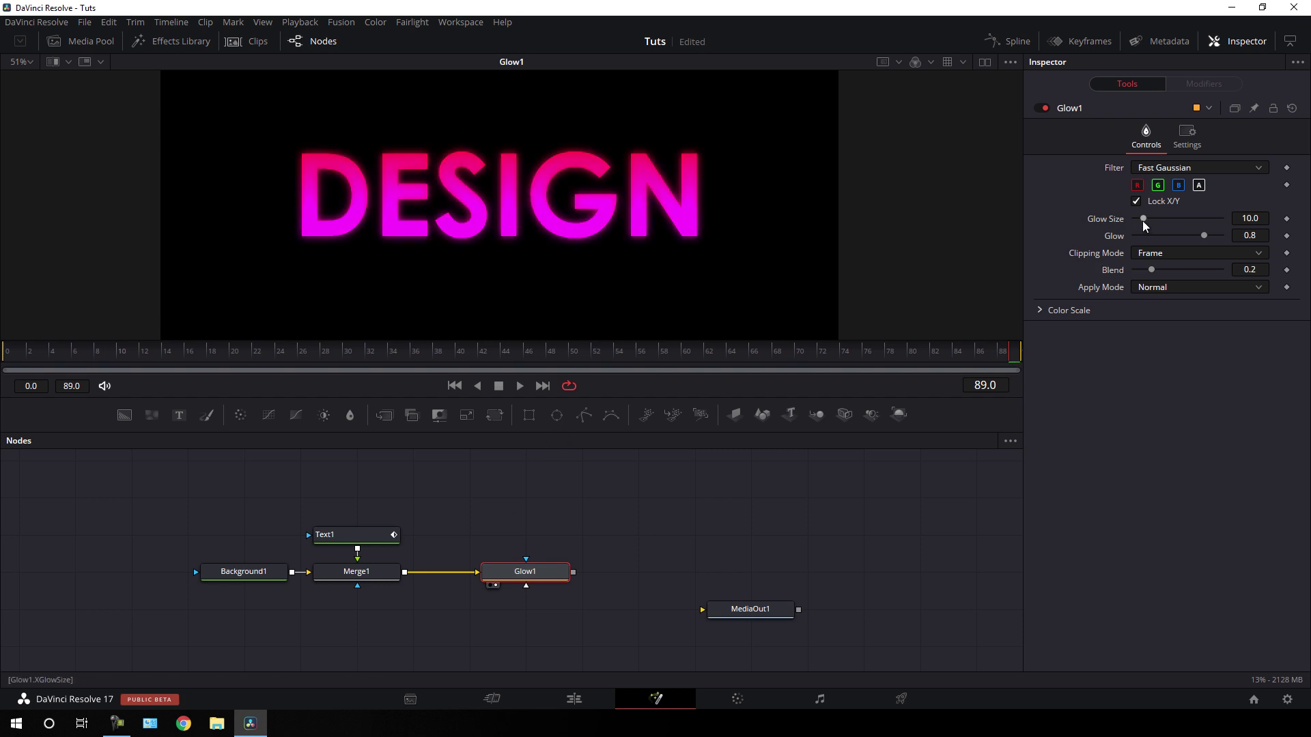
# - Set the Glow node's Glow Size to 150 and its Glow amount to 0.9
pyautogui.moveTo(1143, 220); pyautogui.dragTo(1212, 220)
pyautogui.click(1246, 218)
pyautogui.write('150')
pyautogui.press('Tab')
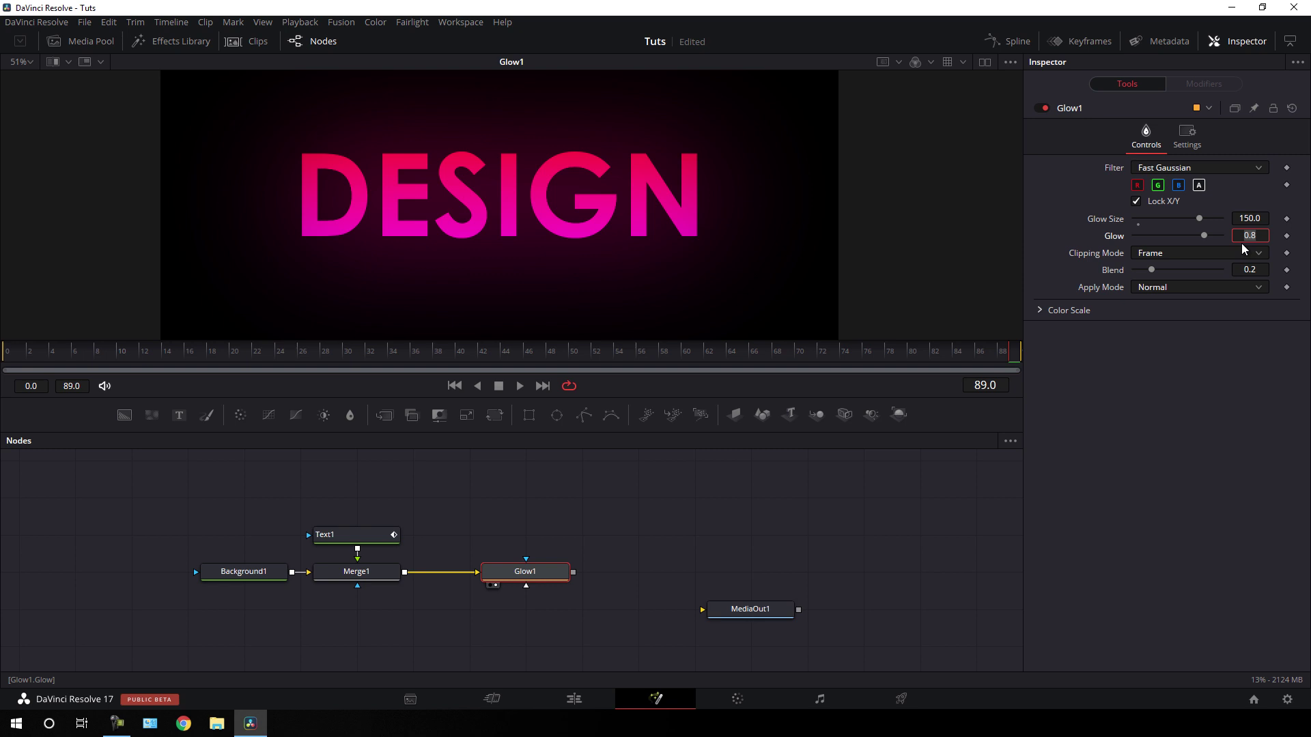
pyautogui.write('.9')
pyautogui.press('Tab')
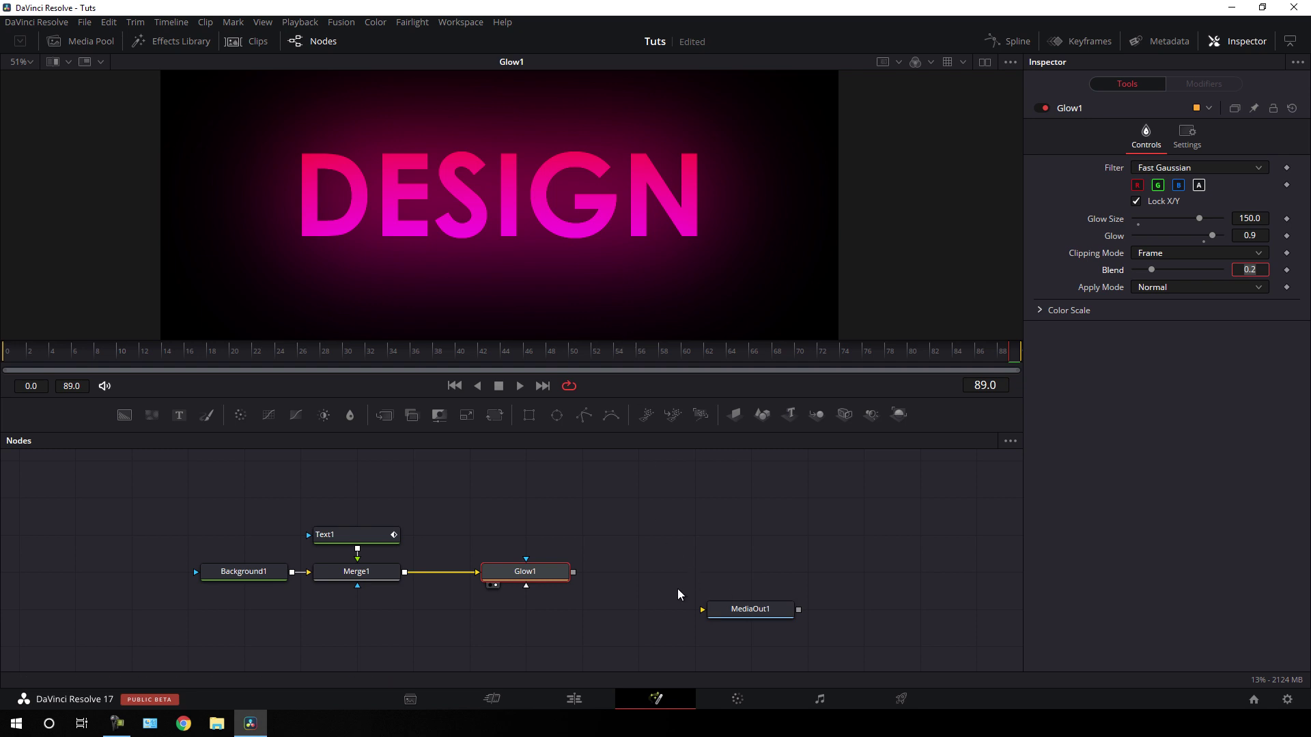
# - Add a Gaussian Blur node after the Glow node and display it in the viewer
pyautogui.click(544, 572)
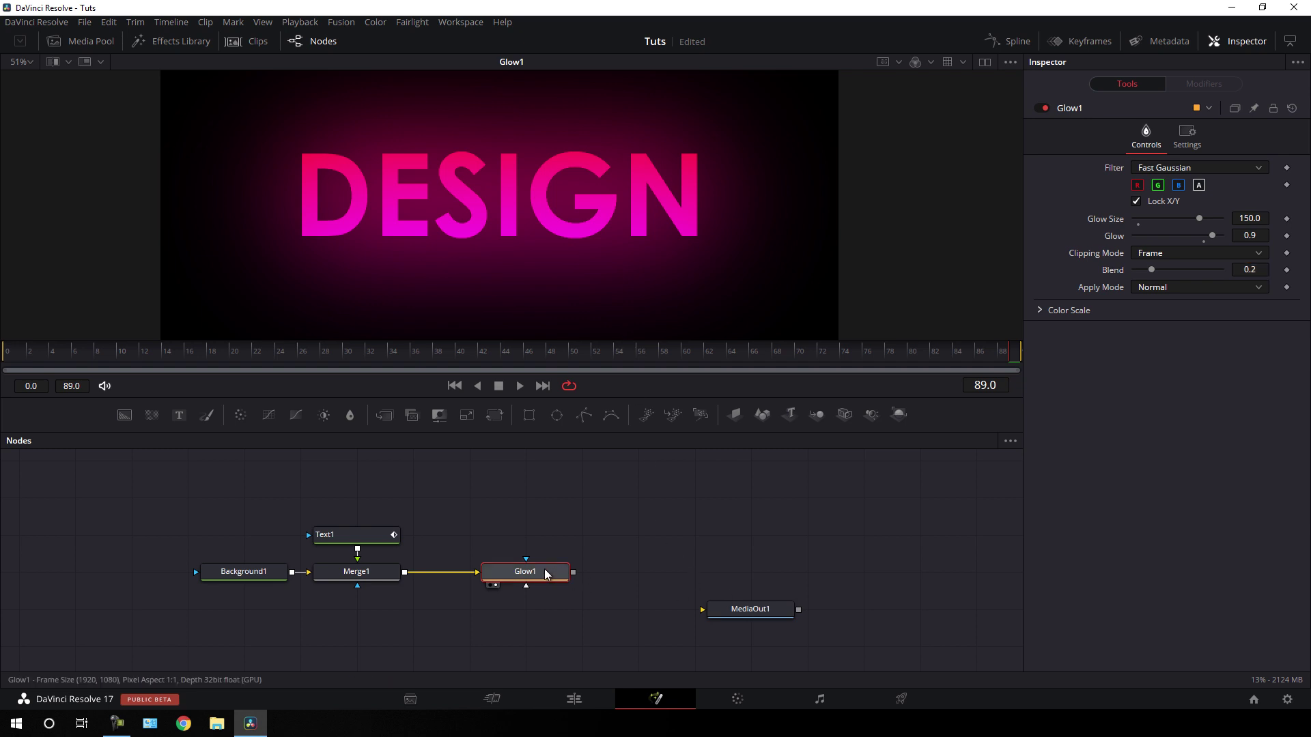
pyautogui.hotkey('shift', 'space')
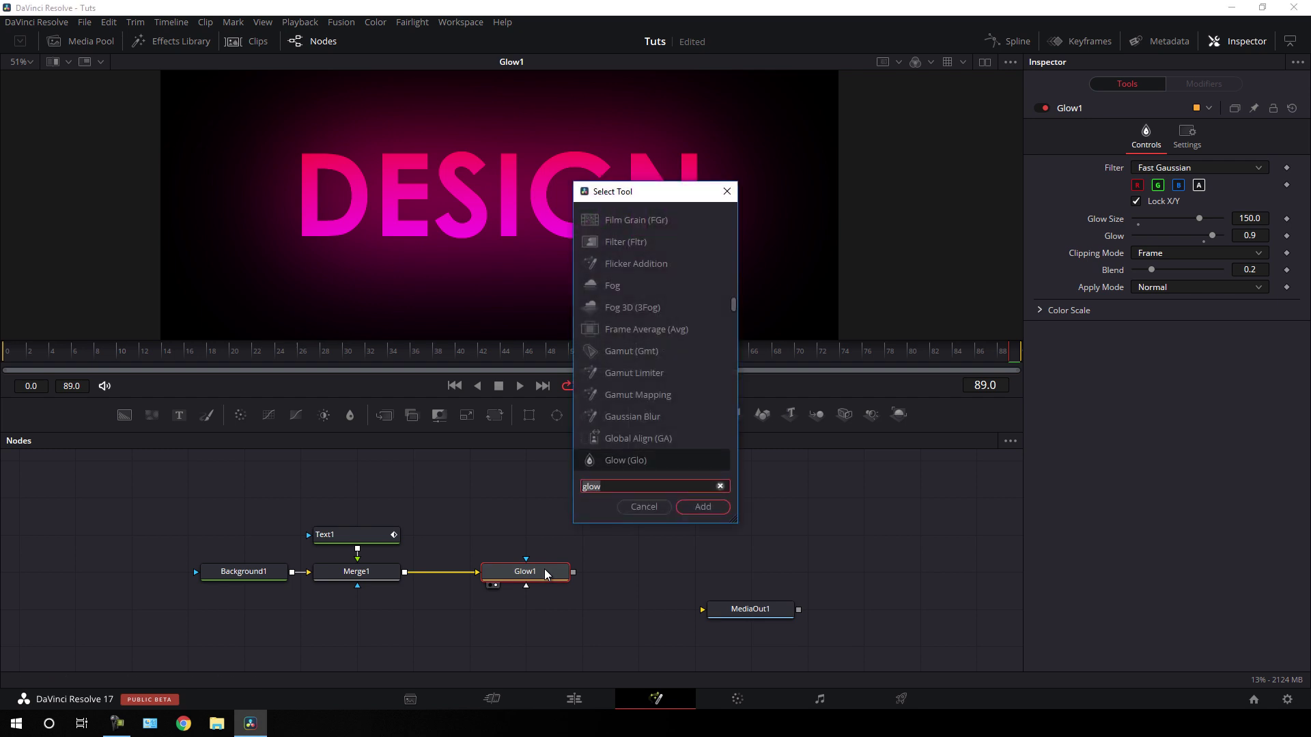
pyautogui.write('gau')
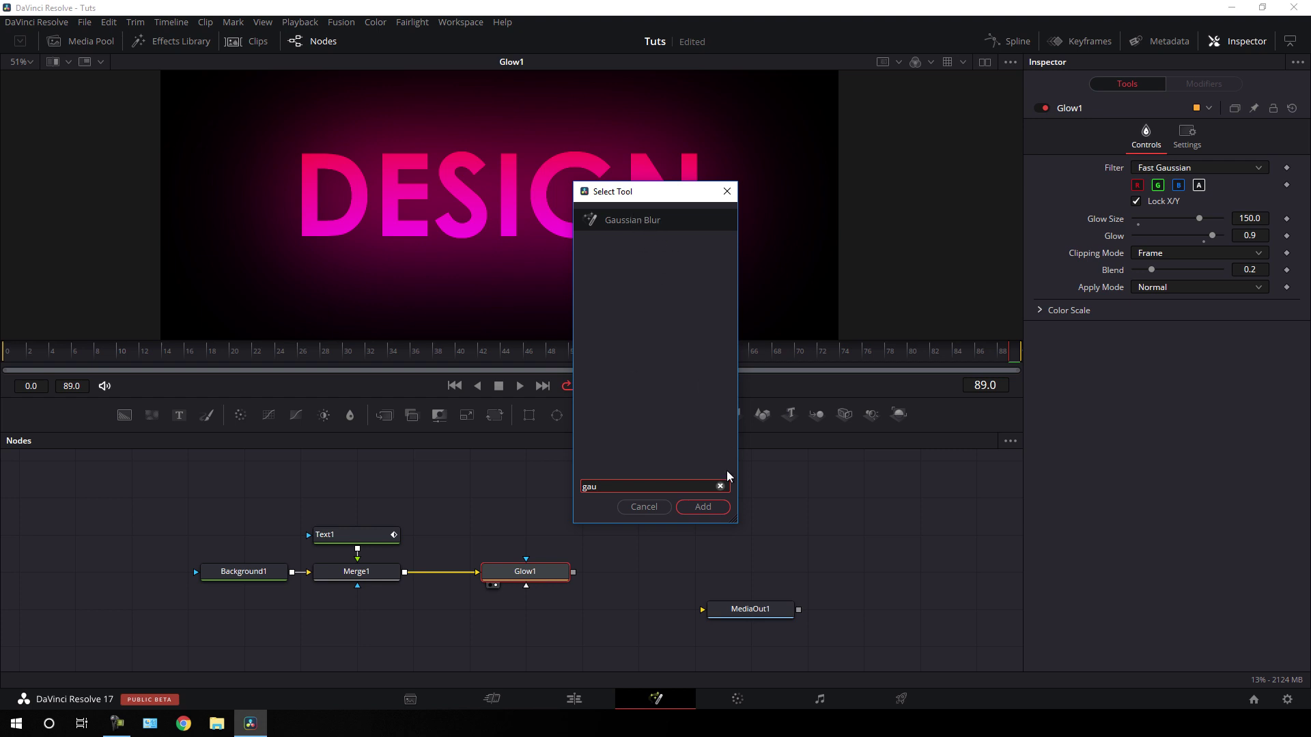
pyautogui.click(703, 507)
pyautogui.moveTo(643, 566); pyautogui.dragTo(636, 304)
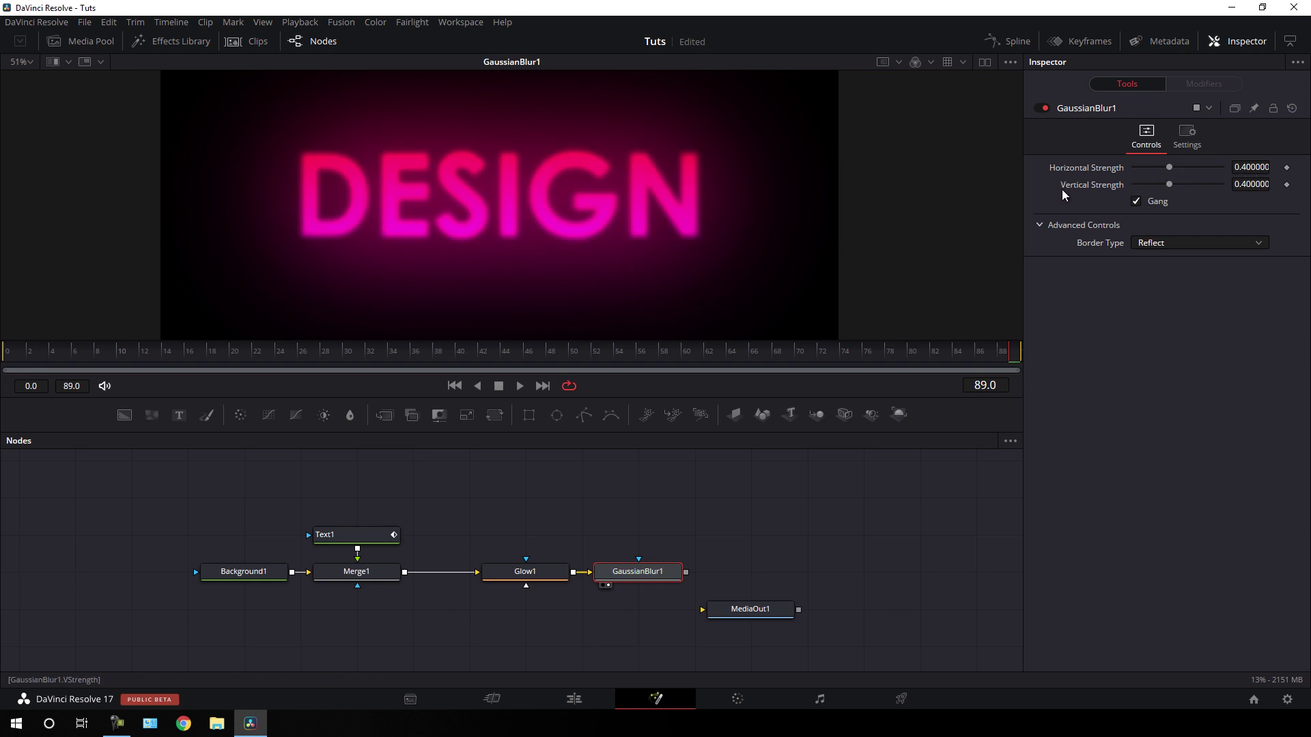
# - Set the Gaussian Blur's ganged horizontal and vertical strength to 0.6
pyautogui.moveTo(1170, 166); pyautogui.dragTo(1179, 170)
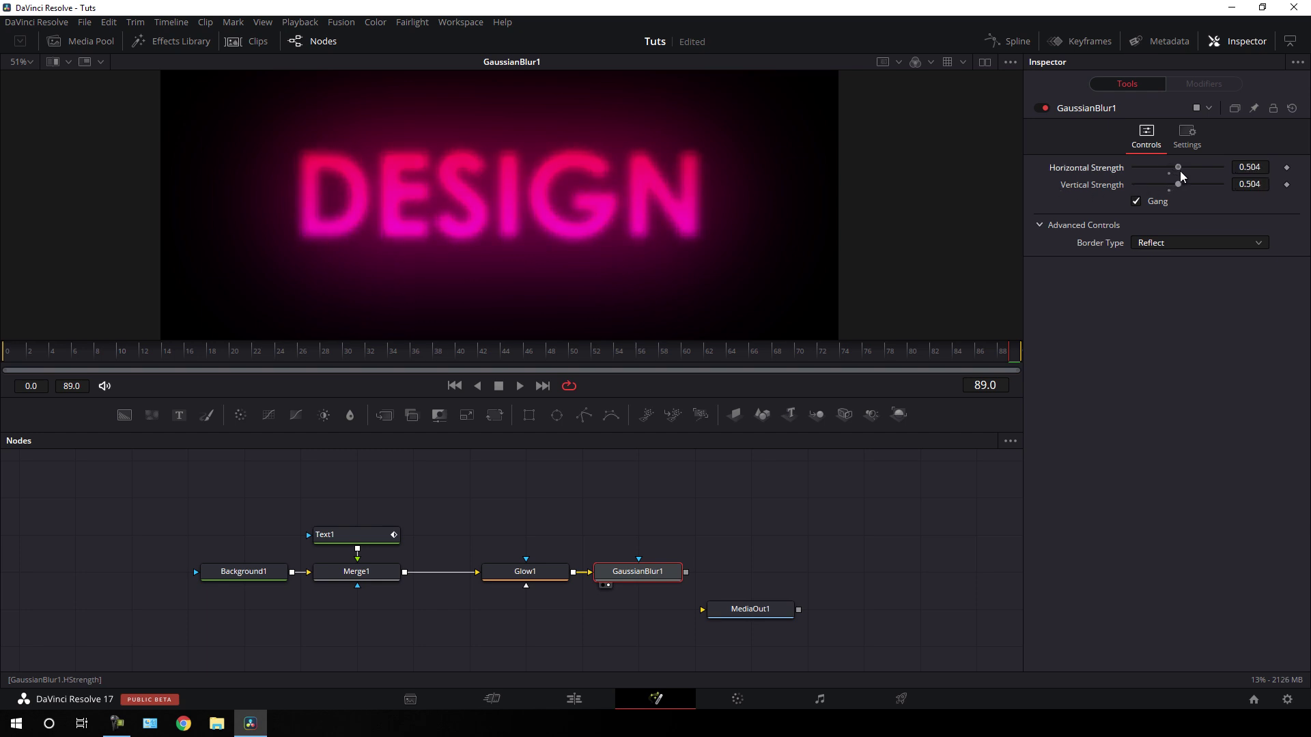
pyautogui.click(1251, 169)
pyautogui.write('0.6')
pyautogui.click(1233, 314)
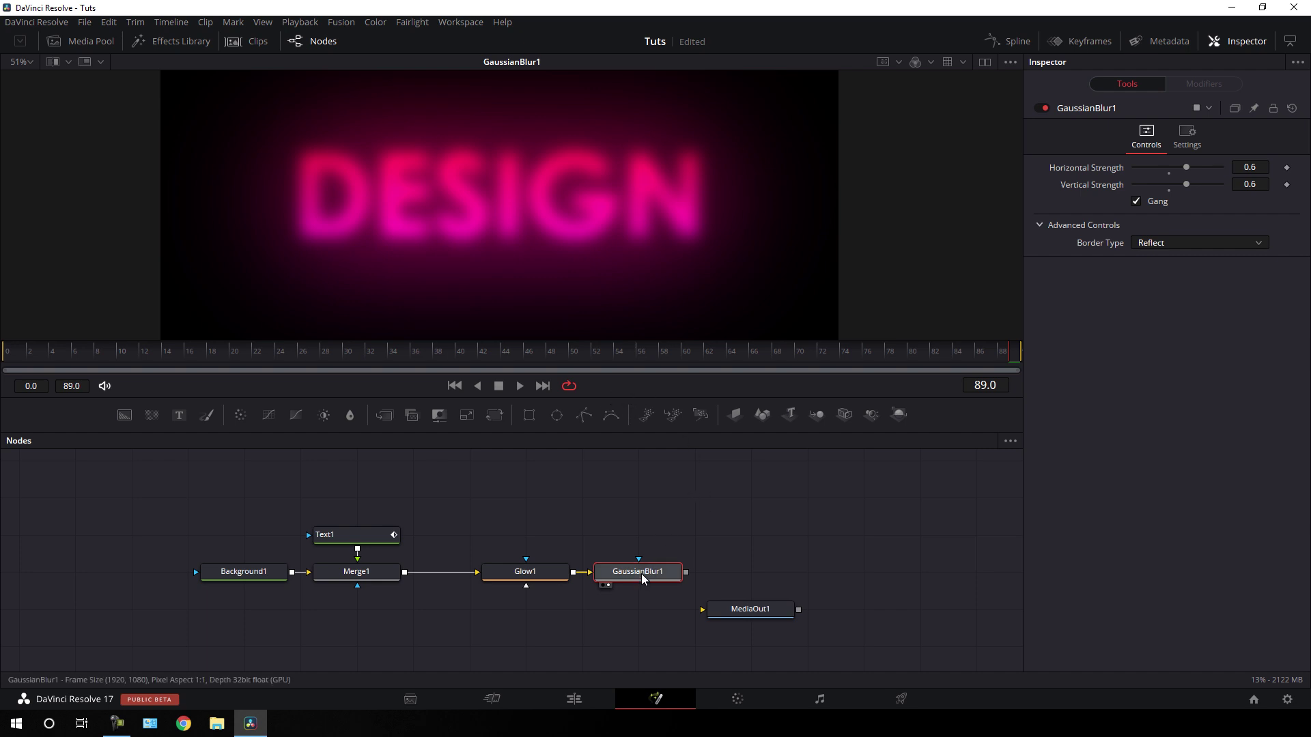
# - Add and preview a Film Grain node after the Gaussian Blur, and move the MediaOut node clear of the chain
pyautogui.moveTo(643, 577)
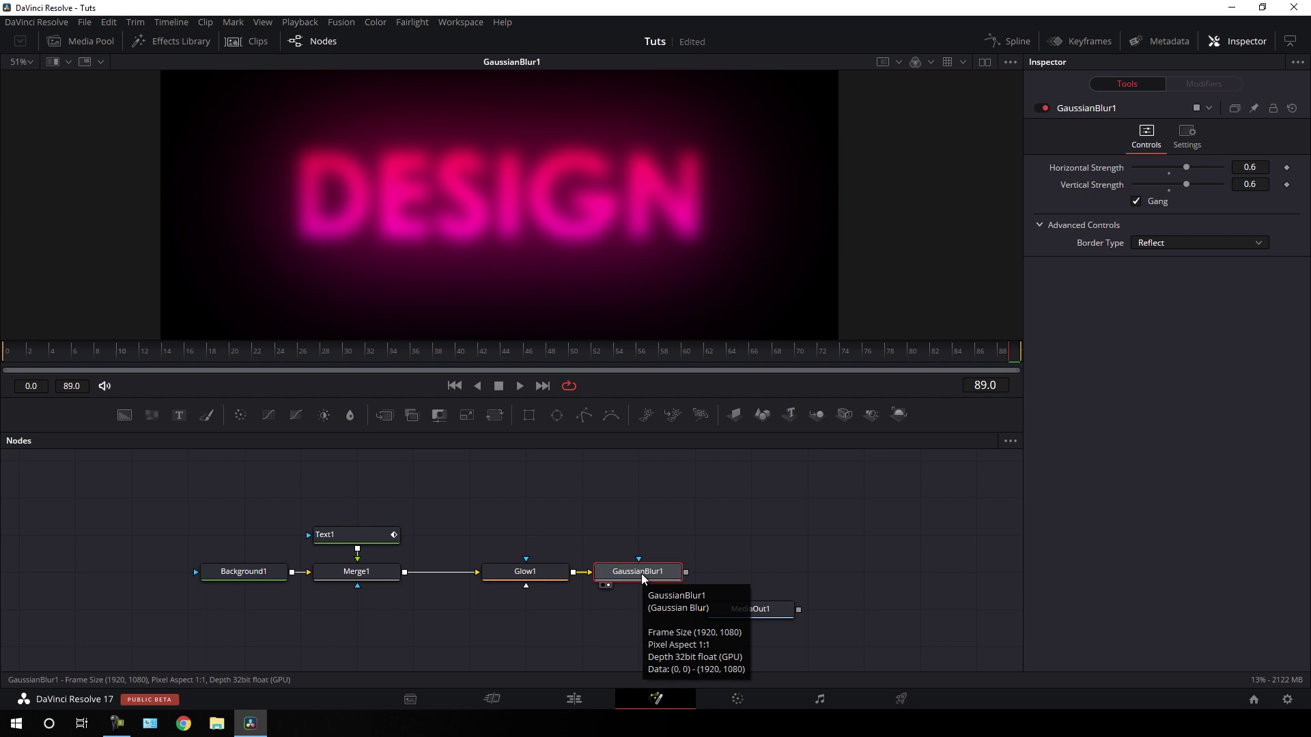
pyautogui.hotkey('shift', 'space')
pyautogui.write('gau')
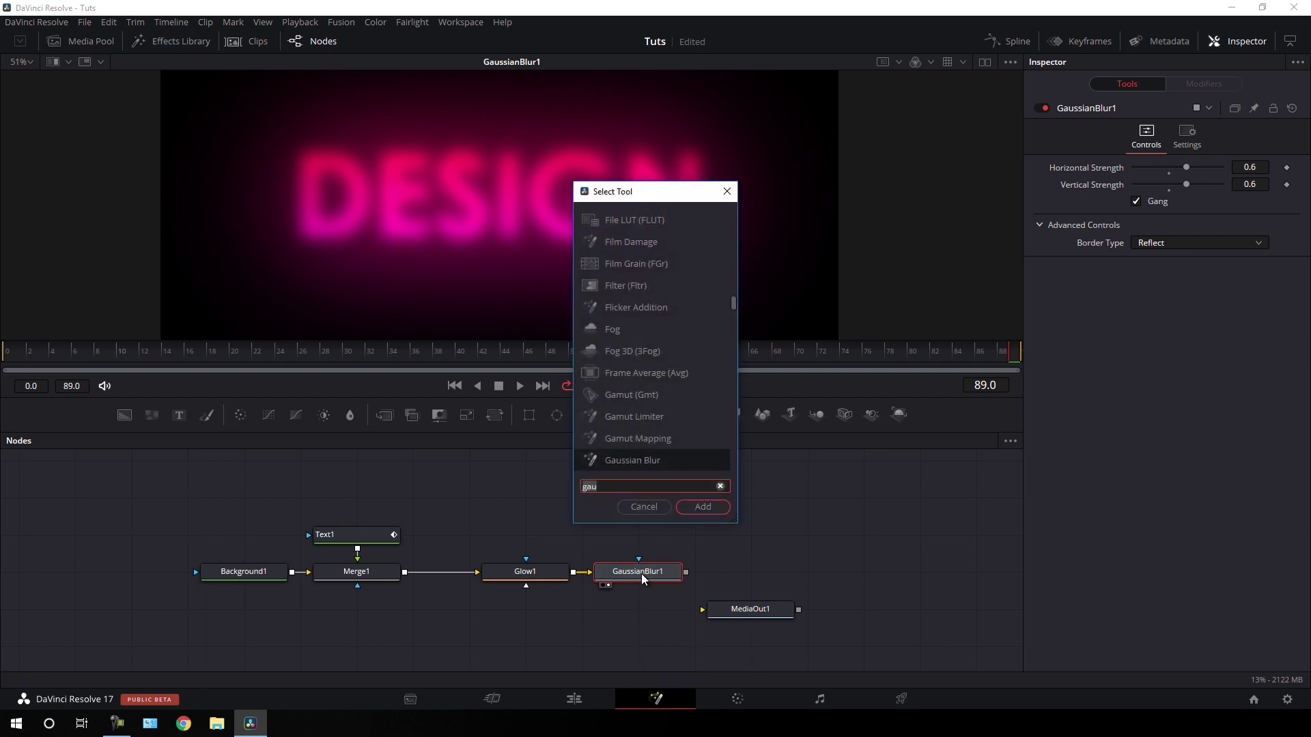
pyautogui.click(720, 486)
pyautogui.write('film')
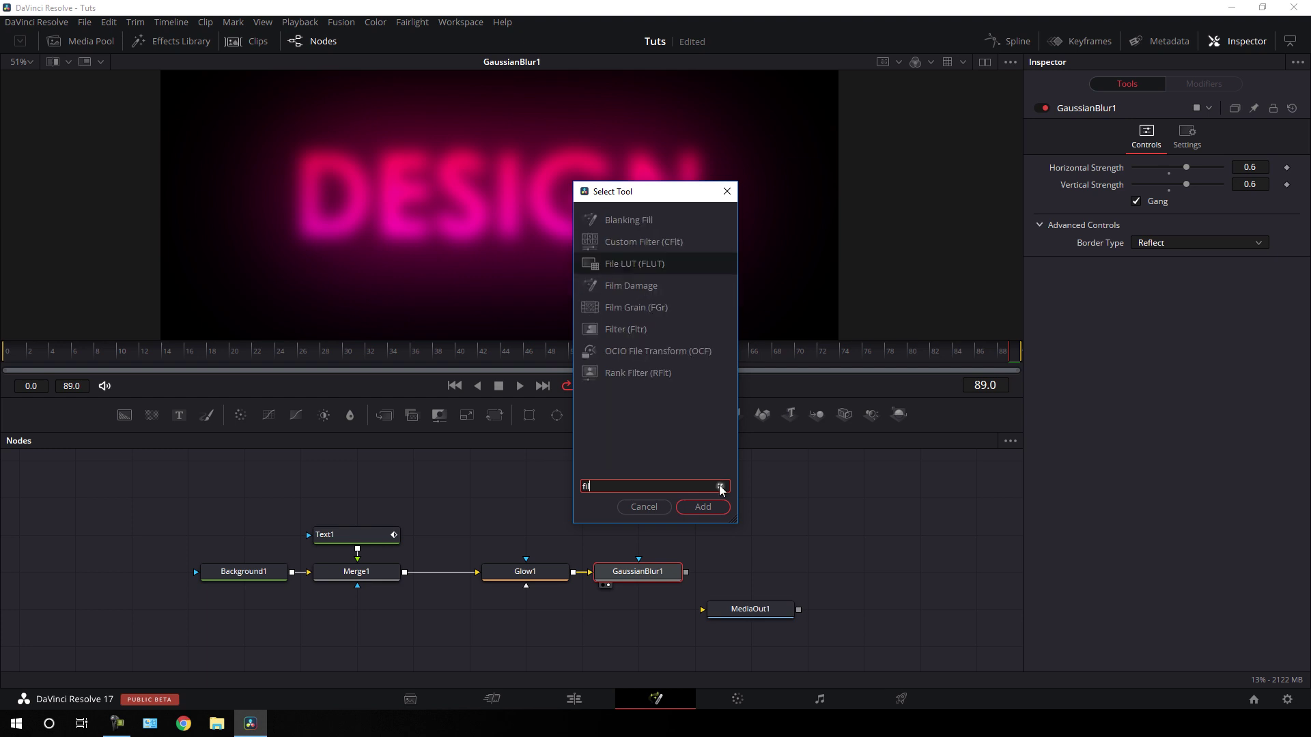
pyautogui.click(654, 243)
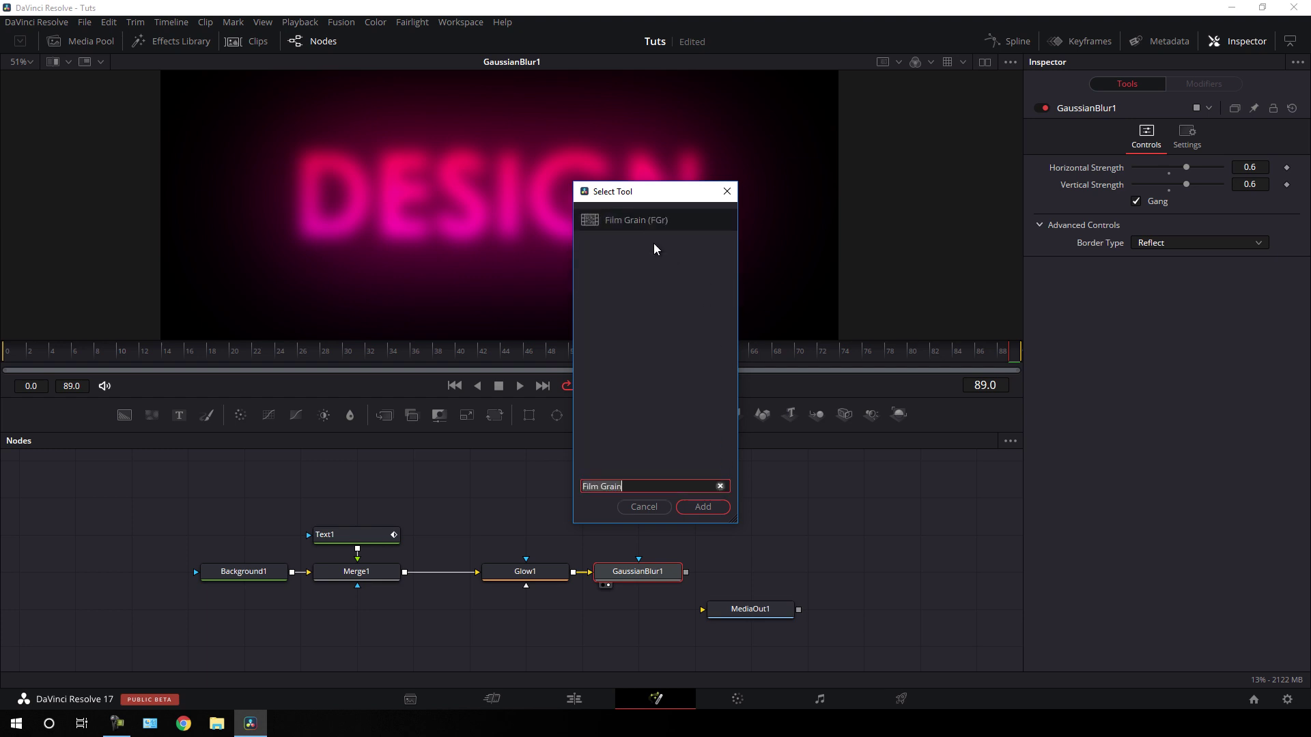
pyautogui.click(708, 508)
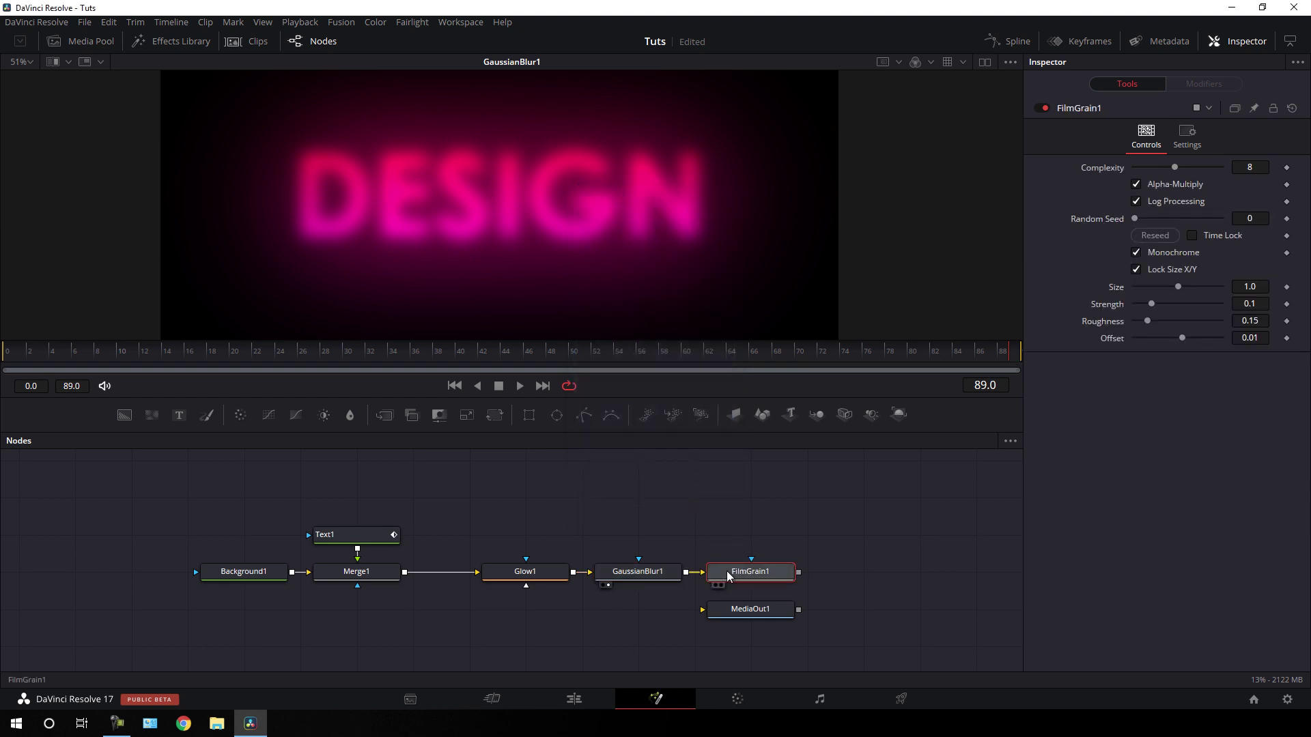
pyautogui.moveTo(739, 575); pyautogui.dragTo(662, 246)
pyautogui.moveTo(751, 613); pyautogui.dragTo(954, 655)
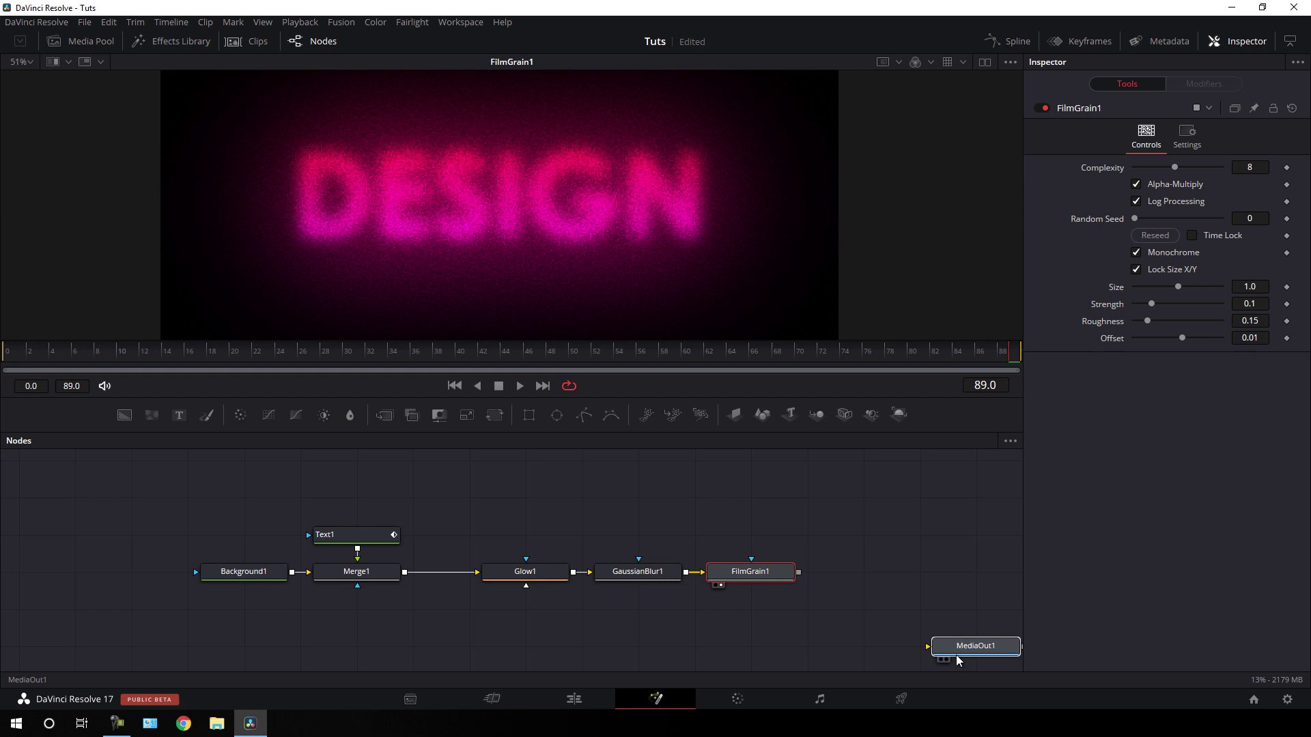
# - Examine the Film Grain result in the viewer and compare it with the sharp text output of the Merge node
pyautogui.click(743, 568)
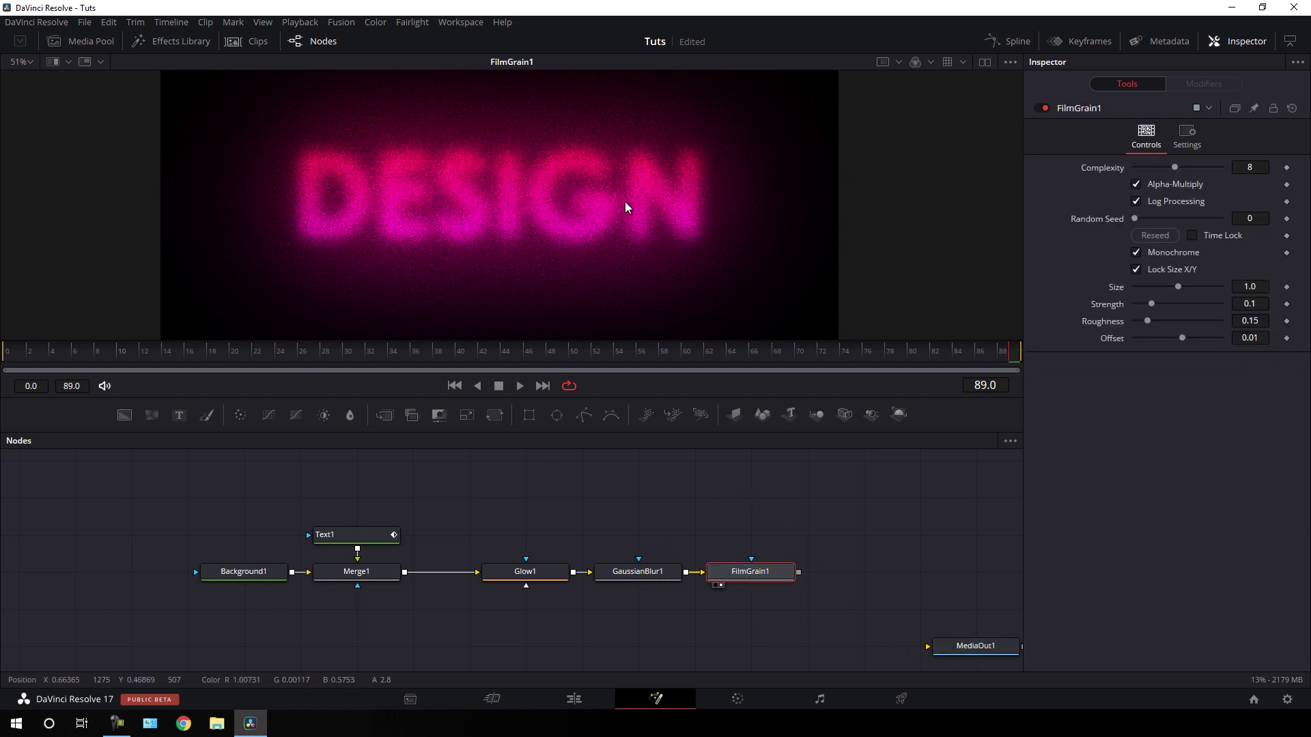
pyautogui.moveTo(620, 213)
pyautogui.mouseDown()
pyautogui.moveTo(601, 232)
pyautogui.moveTo(618, 216)
pyautogui.mouseUp()
pyautogui.click(667, 534)
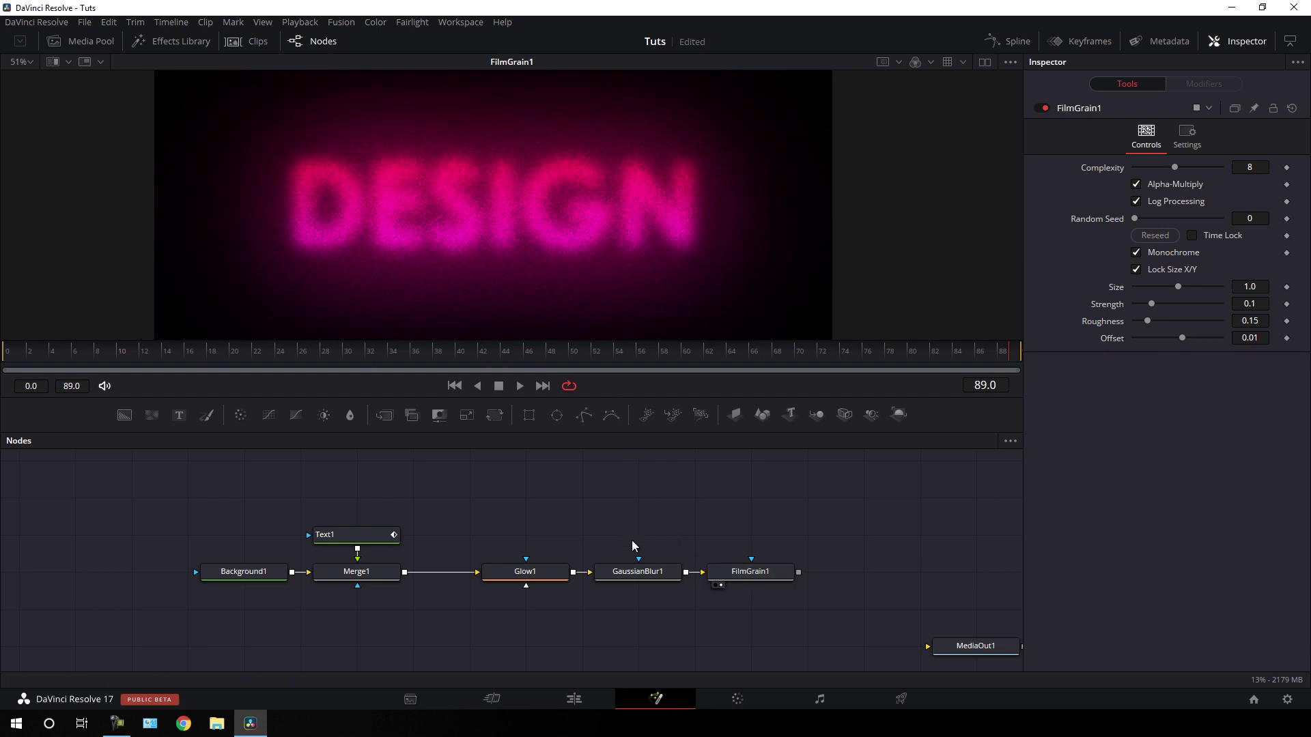
pyautogui.click(386, 572)
pyautogui.moveTo(425, 317); pyautogui.dragTo(437, 300)
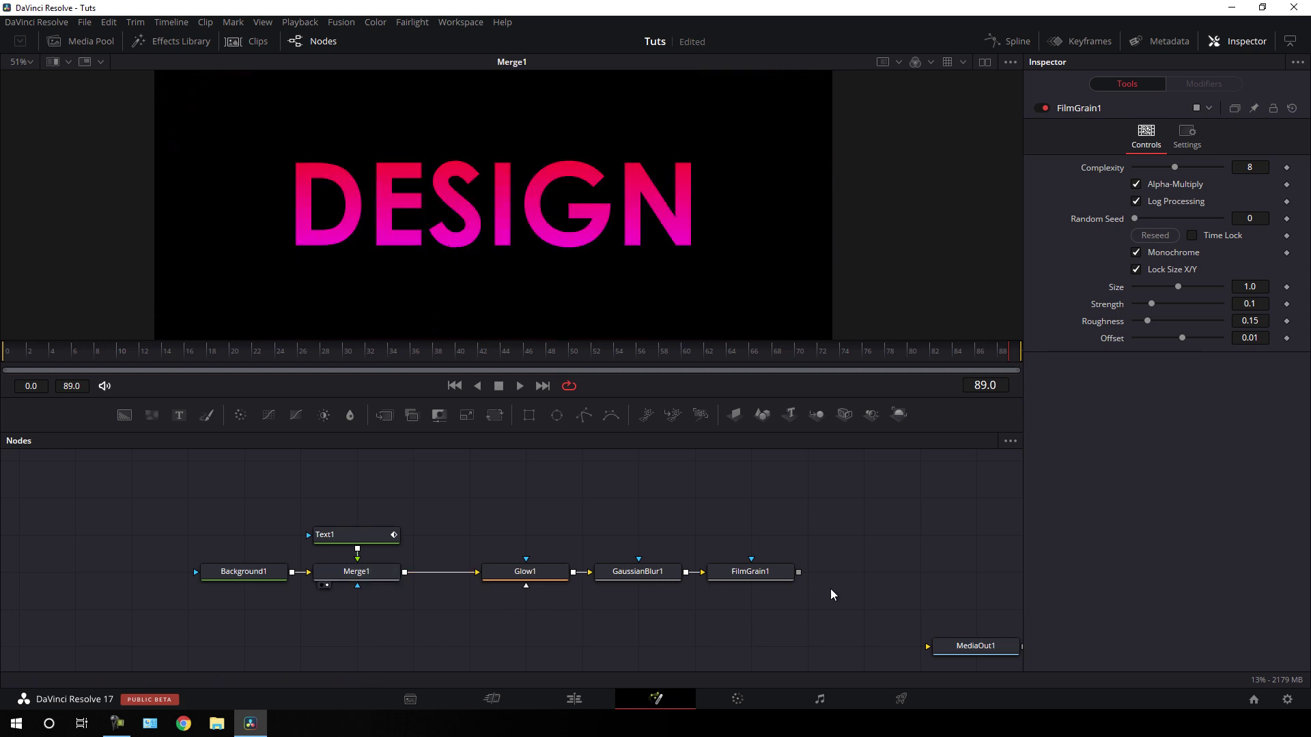
# - Display the Film Grain result, add a second Merge node above it, and connect FilmGrain1 as the new Merge's background
pyautogui.moveTo(751, 572); pyautogui.dragTo(724, 257)
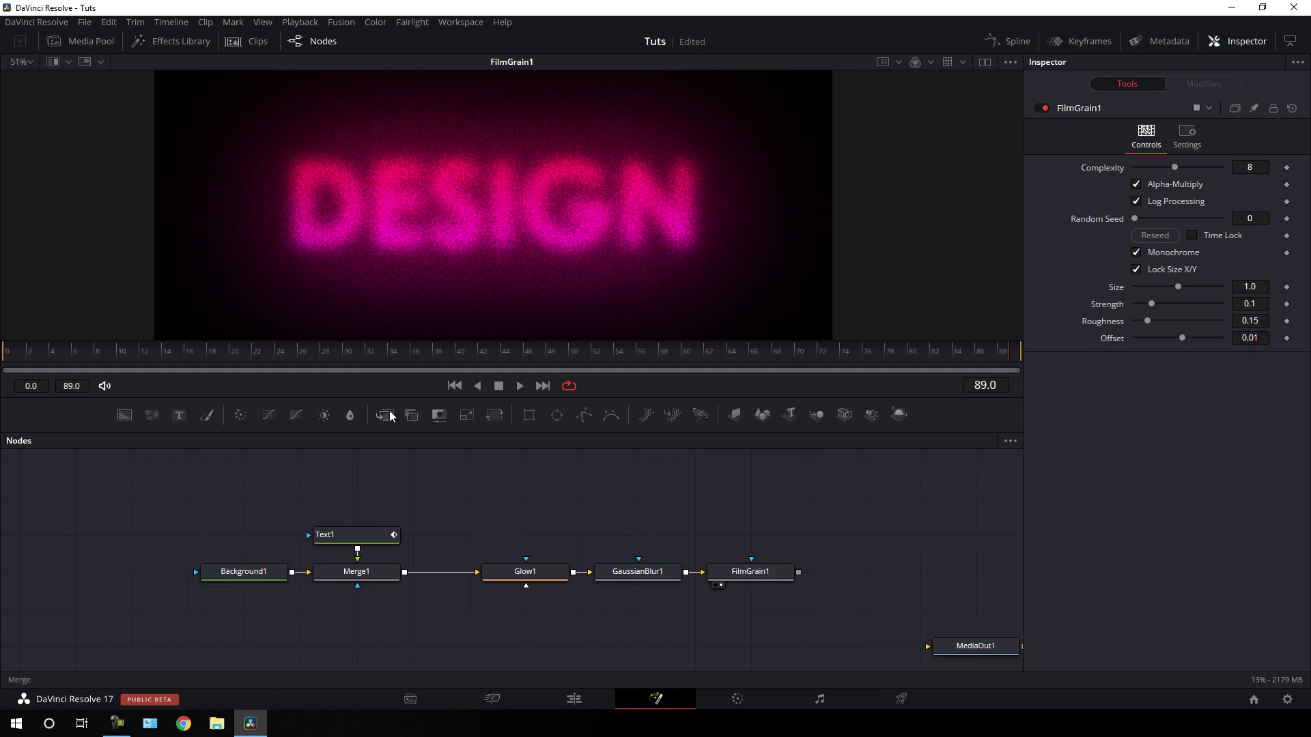
pyautogui.moveTo(384, 414); pyautogui.dragTo(735, 497)
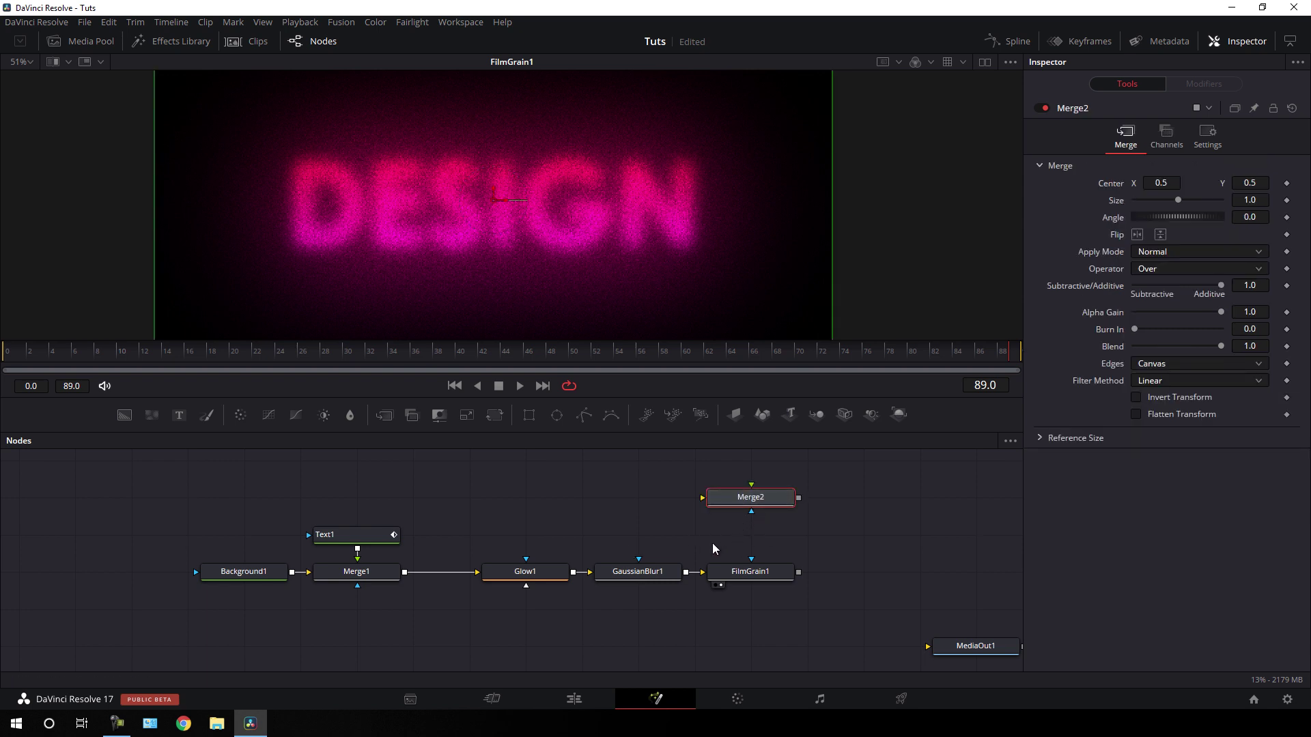
pyautogui.moveTo(760, 576)
pyautogui.mouseDown()
pyautogui.moveTo(759, 536)
pyautogui.moveTo(759, 577)
pyautogui.mouseUp()
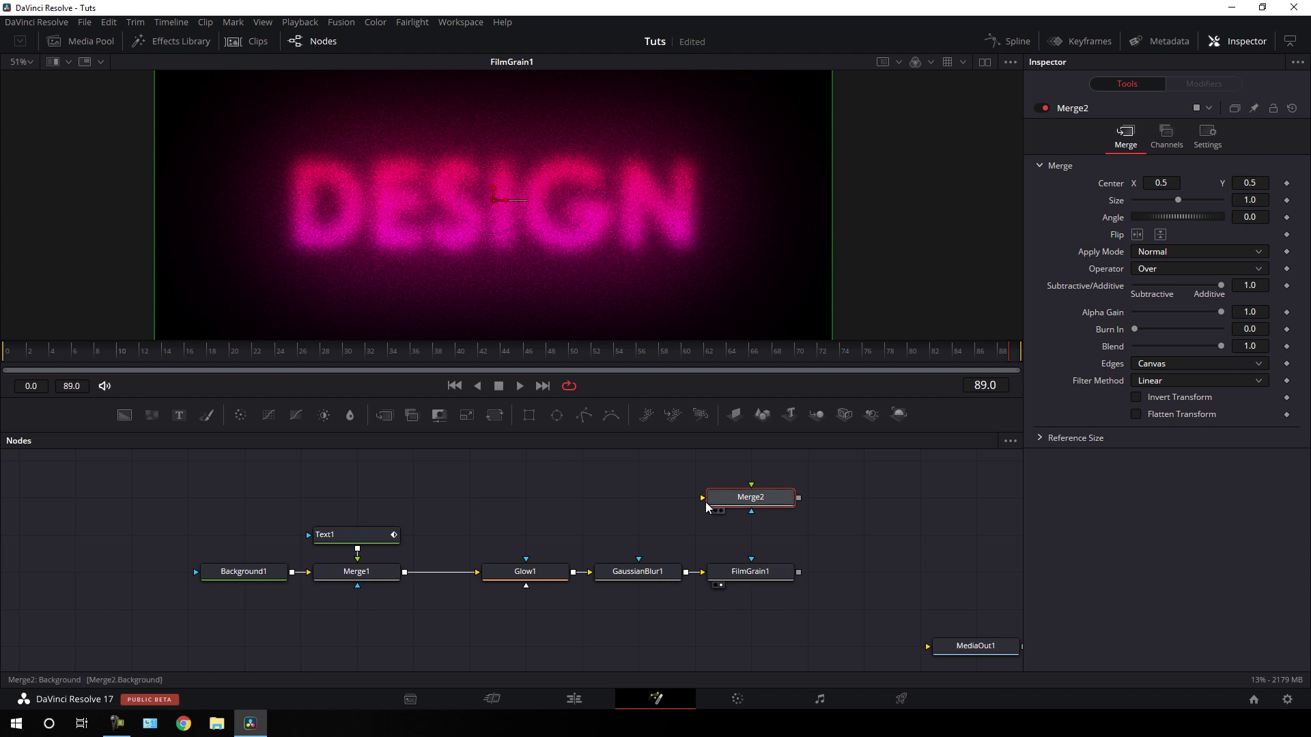
pyautogui.moveTo(703, 498); pyautogui.dragTo(743, 576)
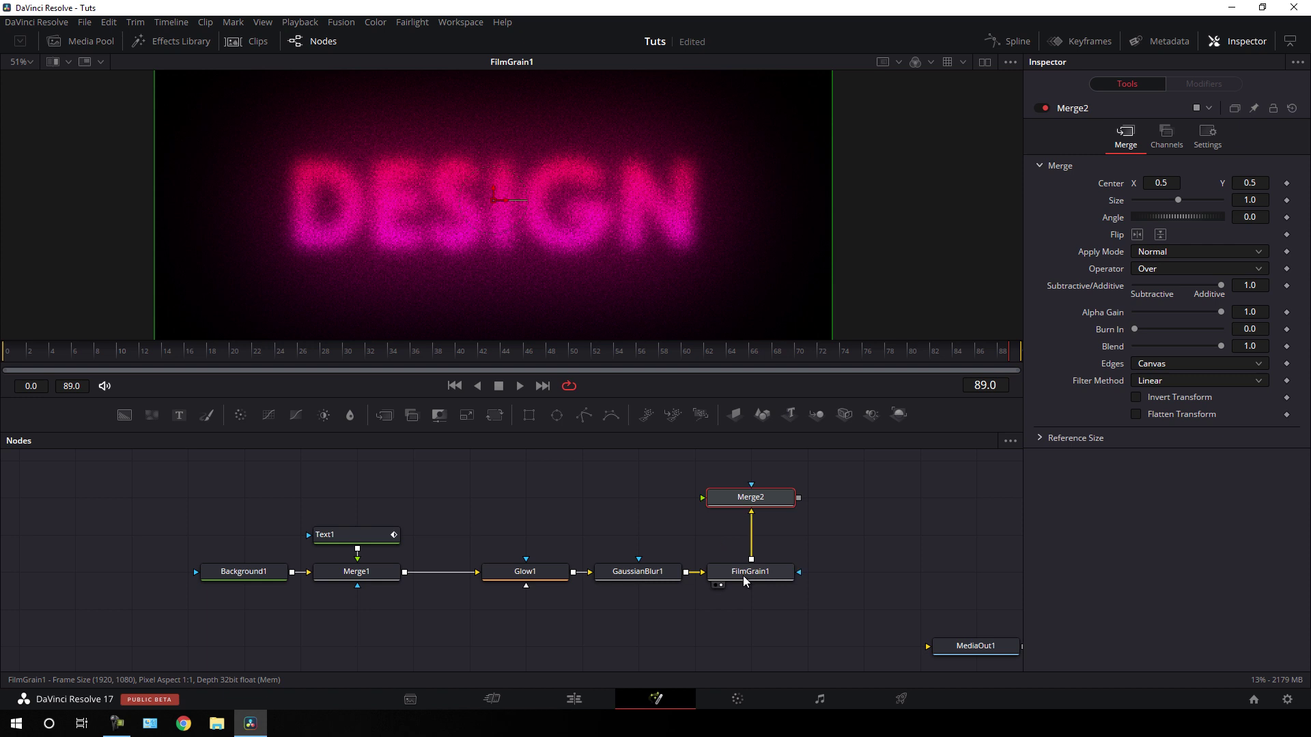
# - Display the sharp text from Merge1 and connect its output to the foreground input of Merge2
pyautogui.click(379, 575)
pyautogui.moveTo(399, 430); pyautogui.dragTo(451, 328)
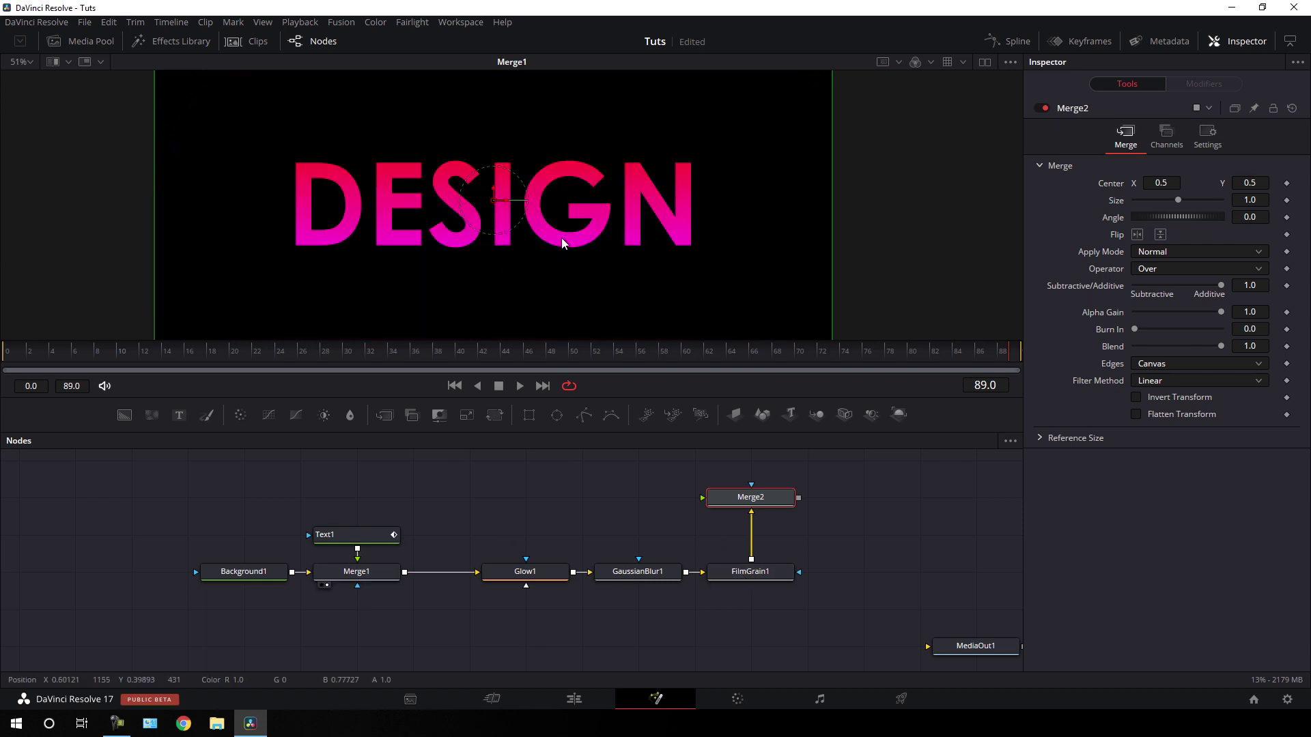
pyautogui.moveTo(702, 498); pyautogui.dragTo(406, 572)
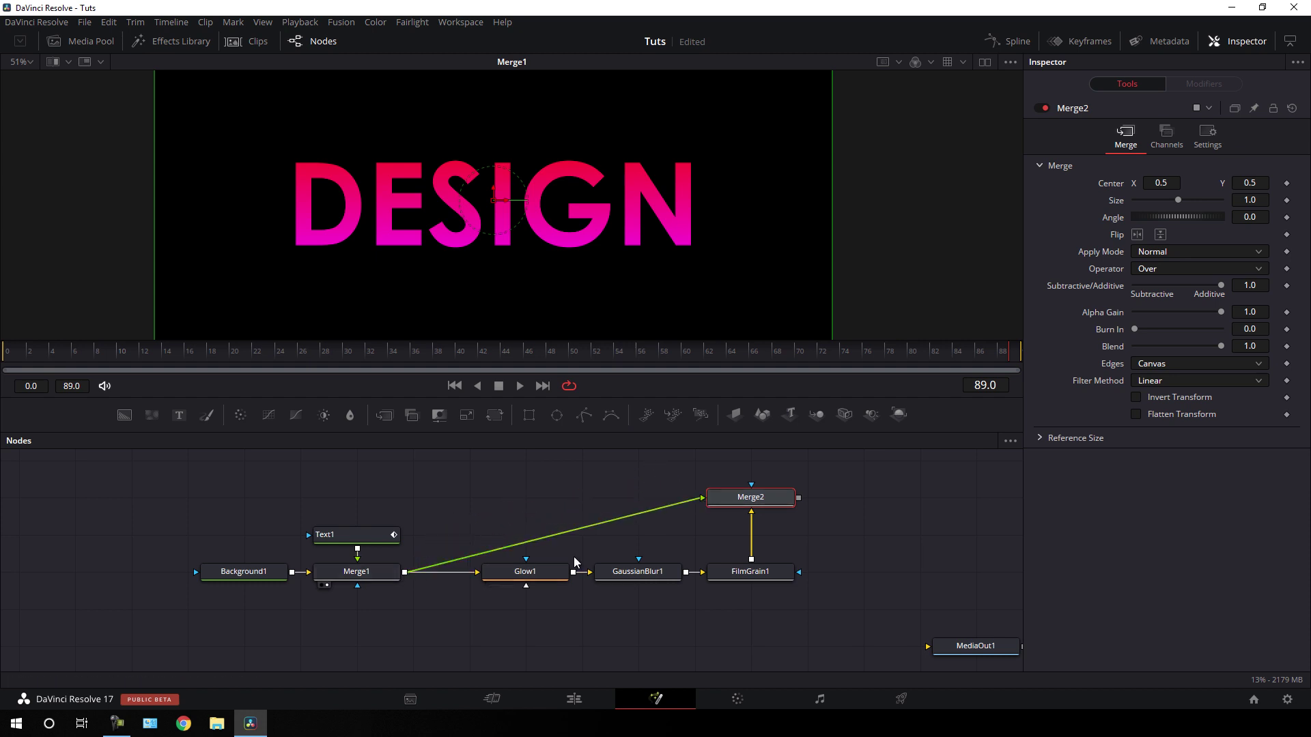
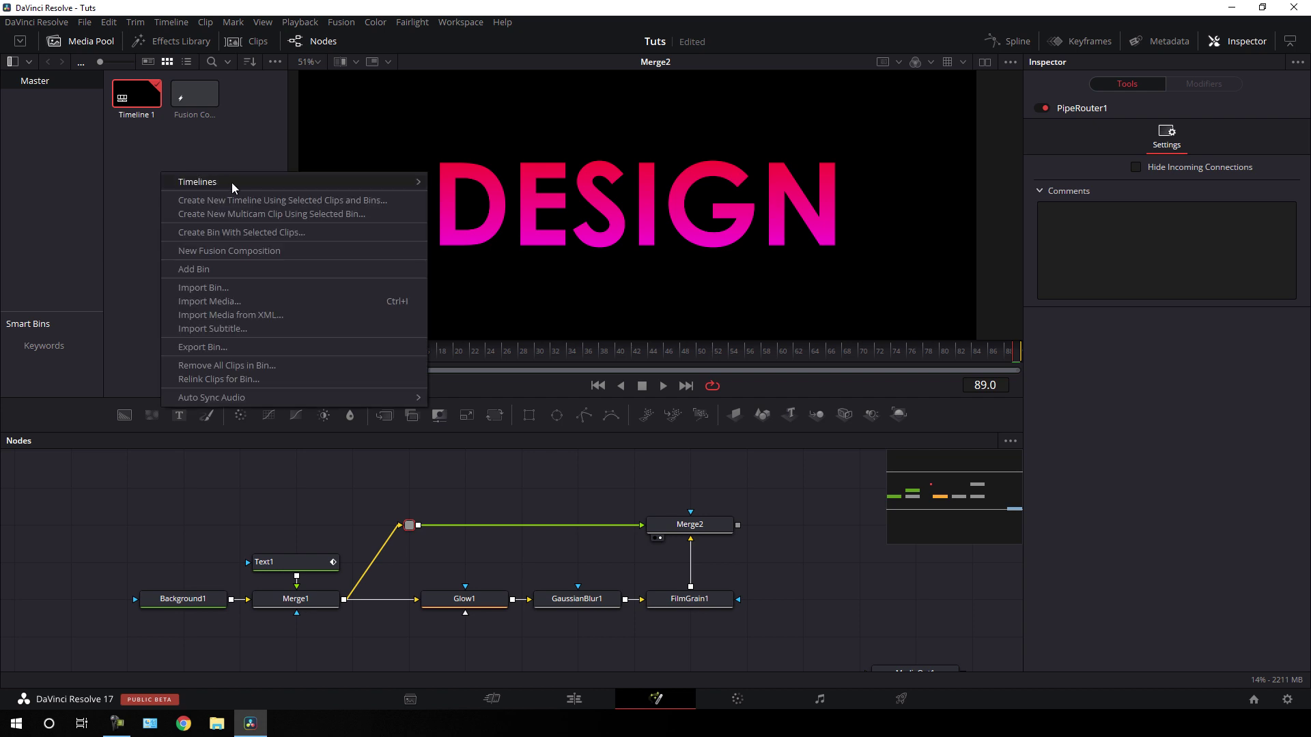
# - Import the Brush_01 image from the Desktop into the media pool
pyautogui.click(210, 302)
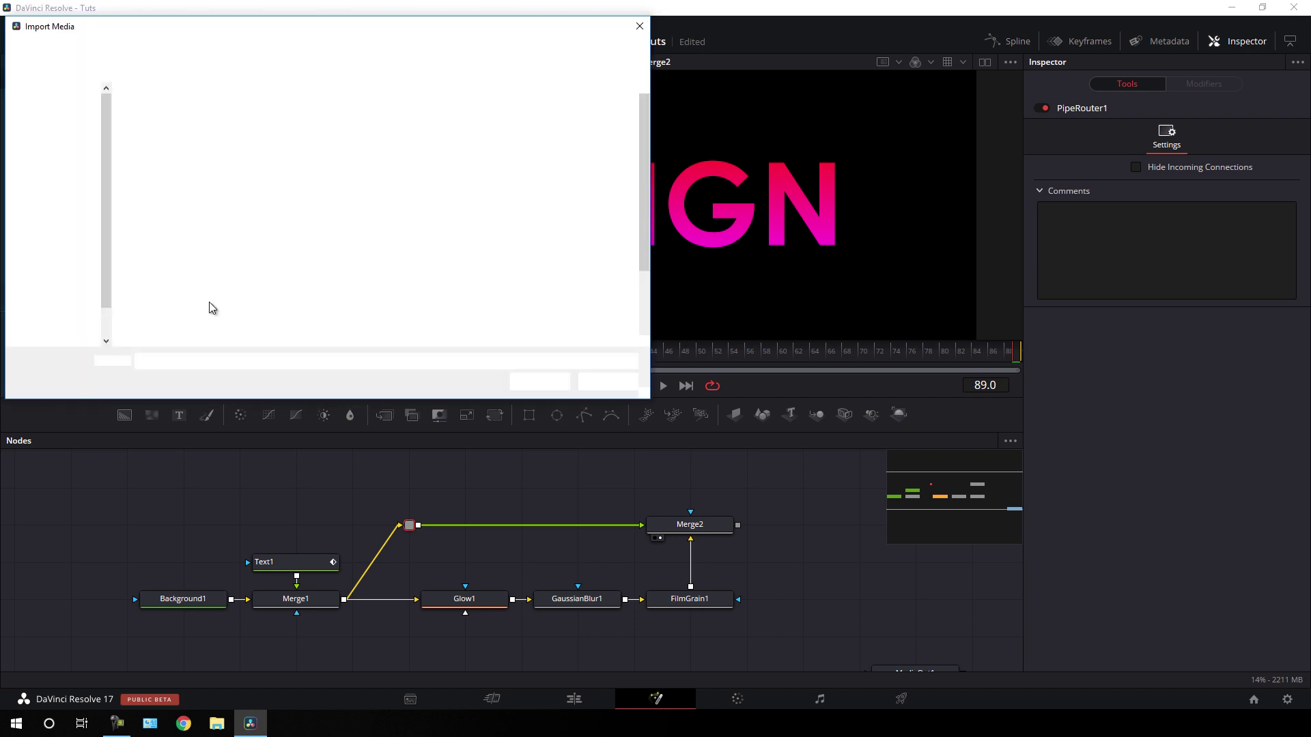
pyautogui.click(456, 314)
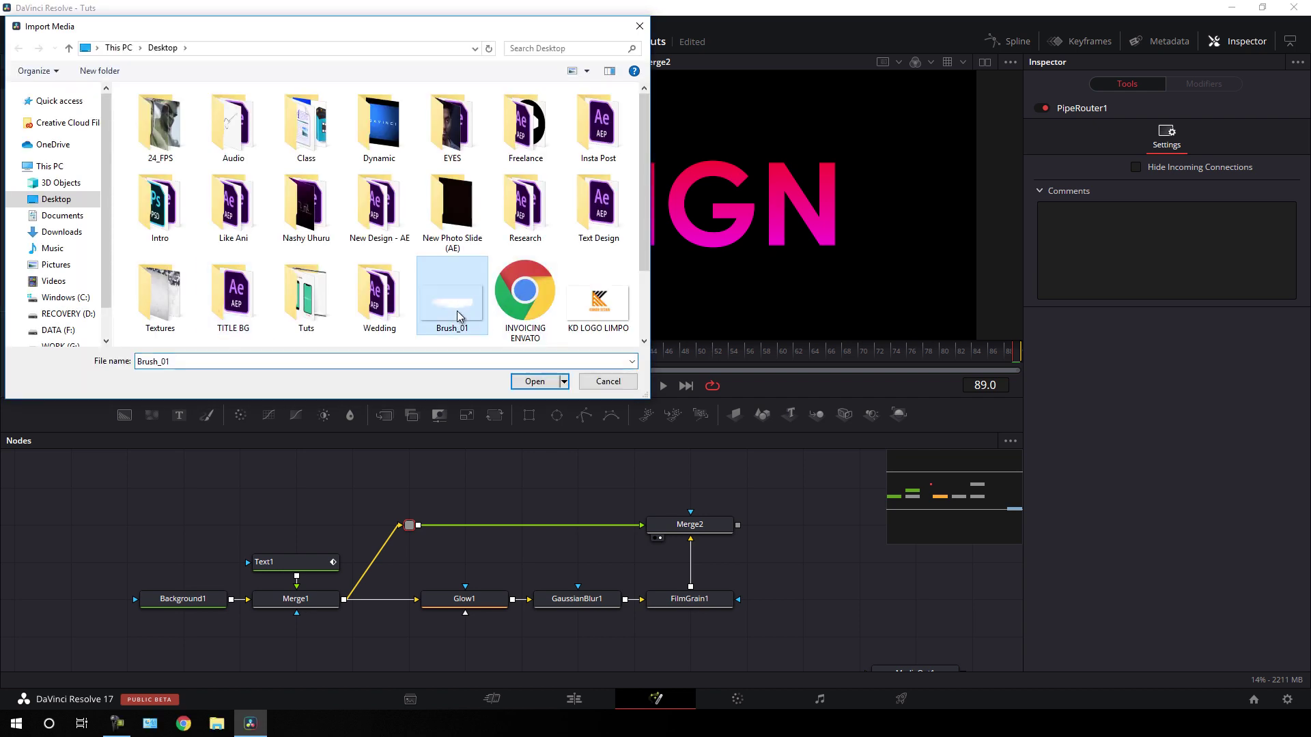
pyautogui.click(529, 382)
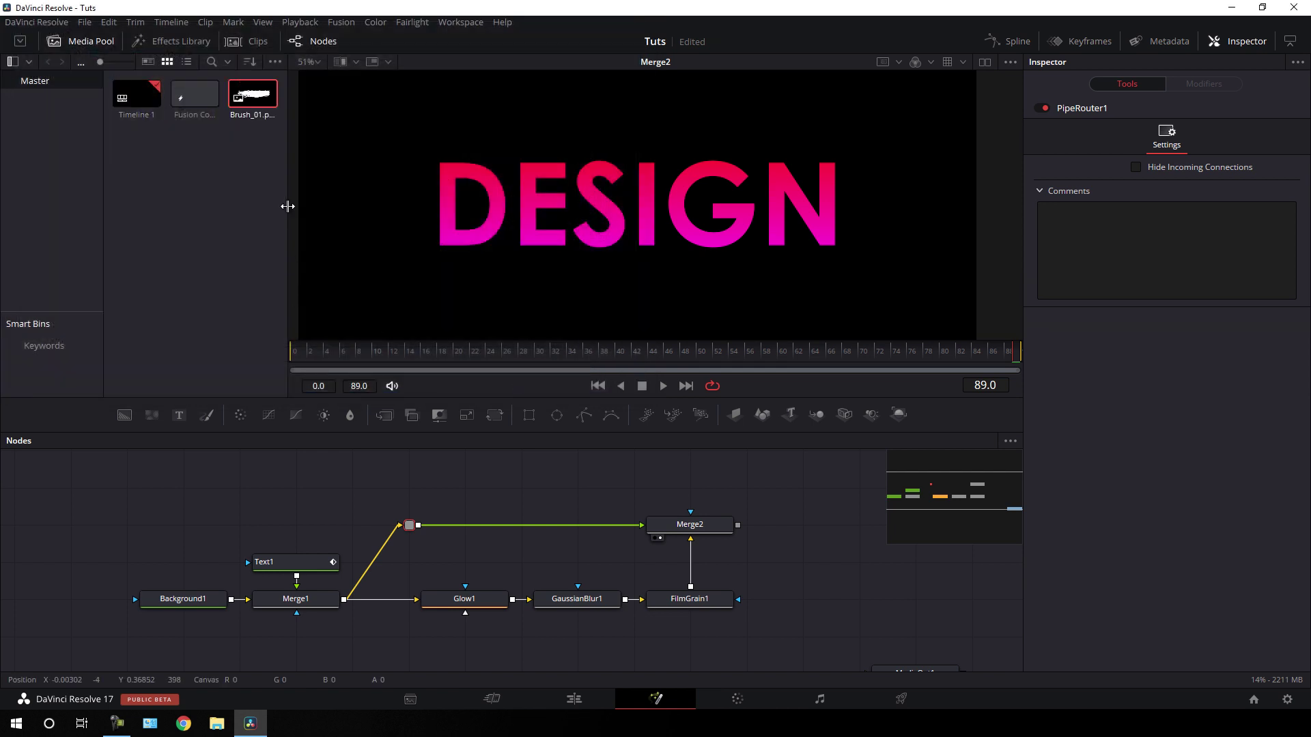
# - Place the Brush_01 image in the node graph above Merge2, rename its node Brush, and display it in the viewer
pyautogui.moveTo(256, 101)
pyautogui.mouseDown()
pyautogui.moveTo(648, 386)
pyautogui.moveTo(686, 457)
pyautogui.mouseUp()
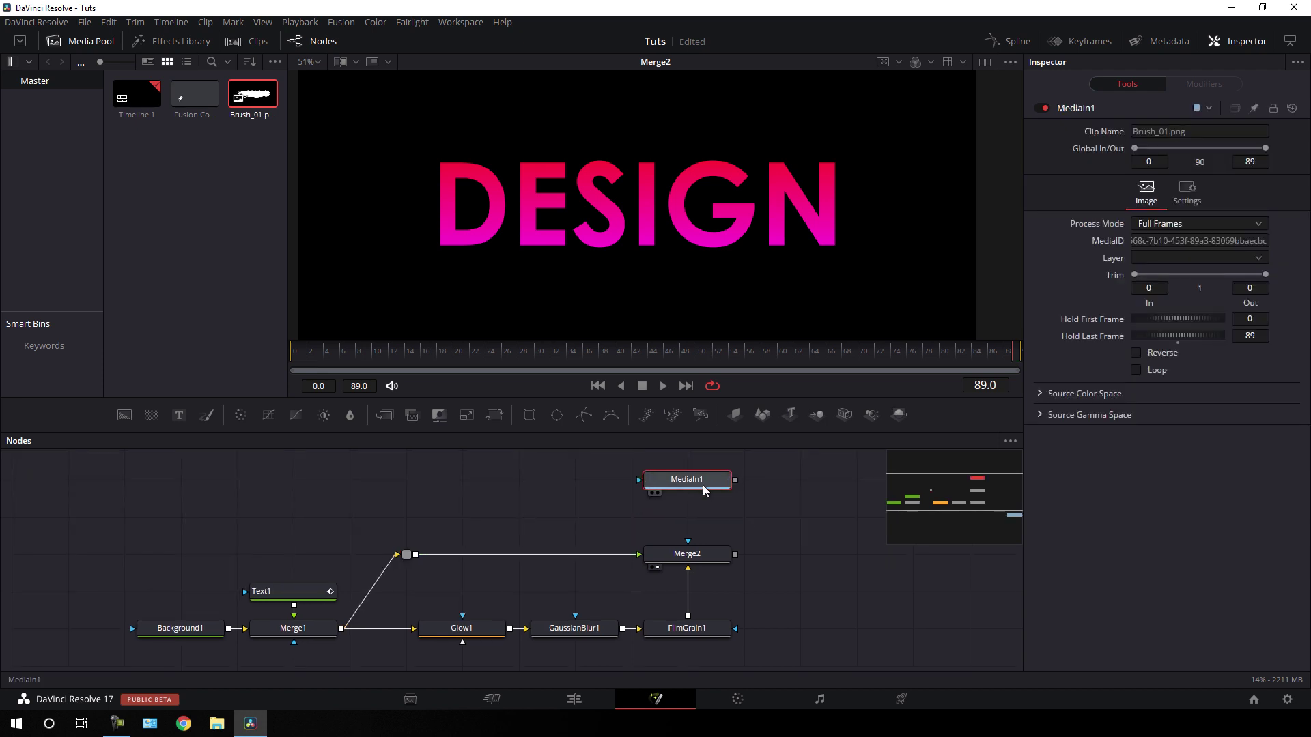
pyautogui.press('F2')
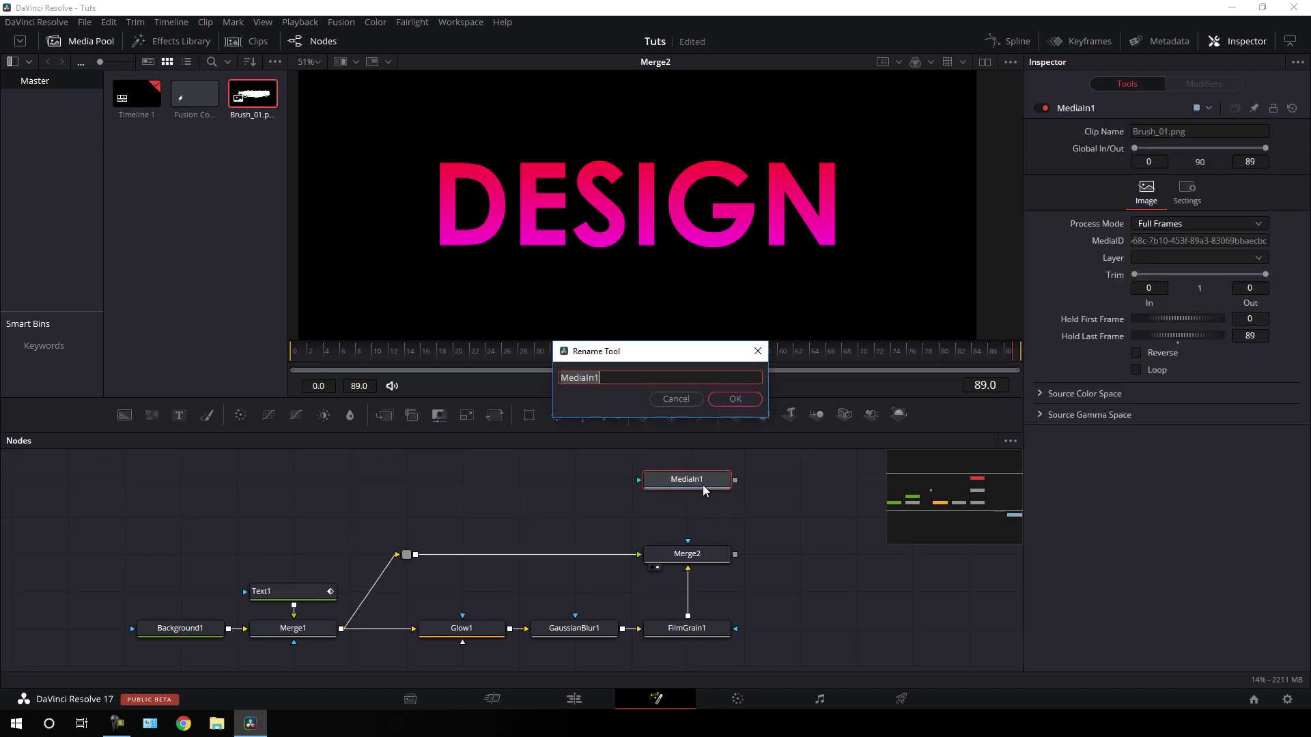
pyautogui.write('Brush')
pyautogui.click(732, 400)
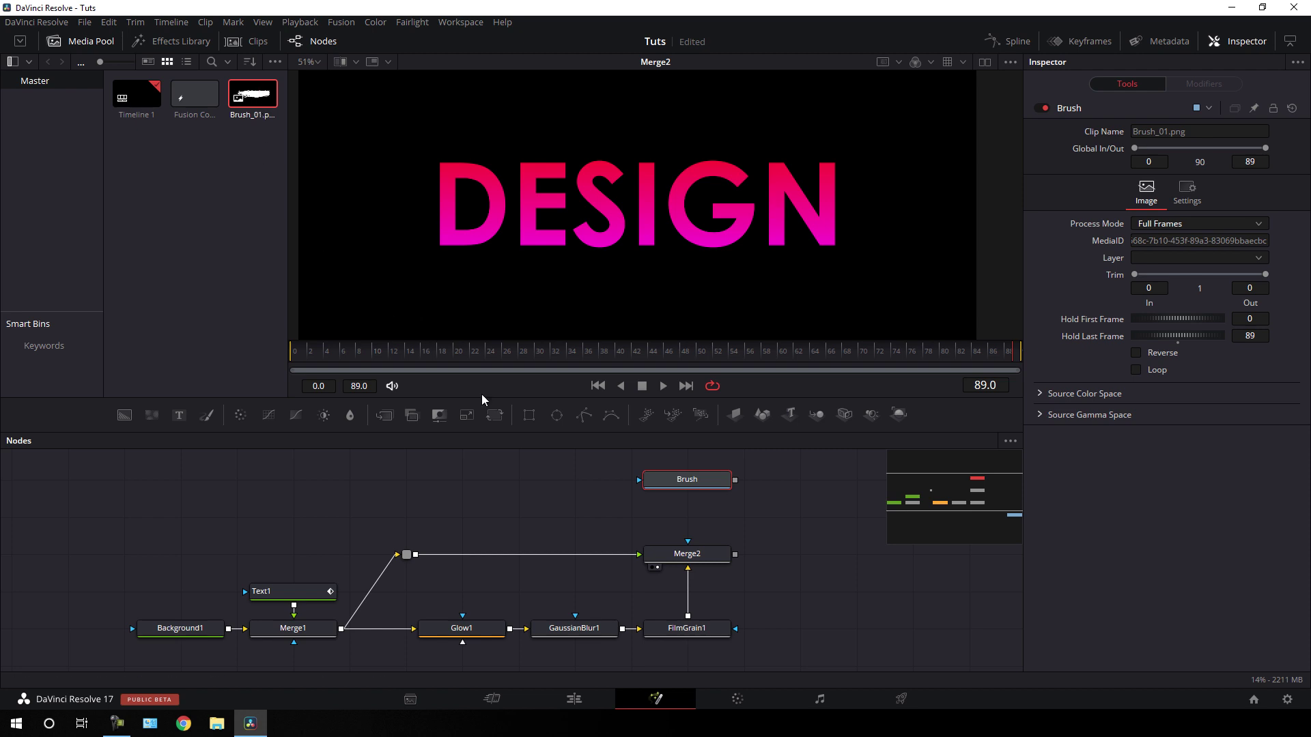
pyautogui.moveTo(691, 487)
pyautogui.mouseDown()
pyautogui.moveTo(752, 519)
pyautogui.moveTo(694, 226)
pyautogui.mouseUp()
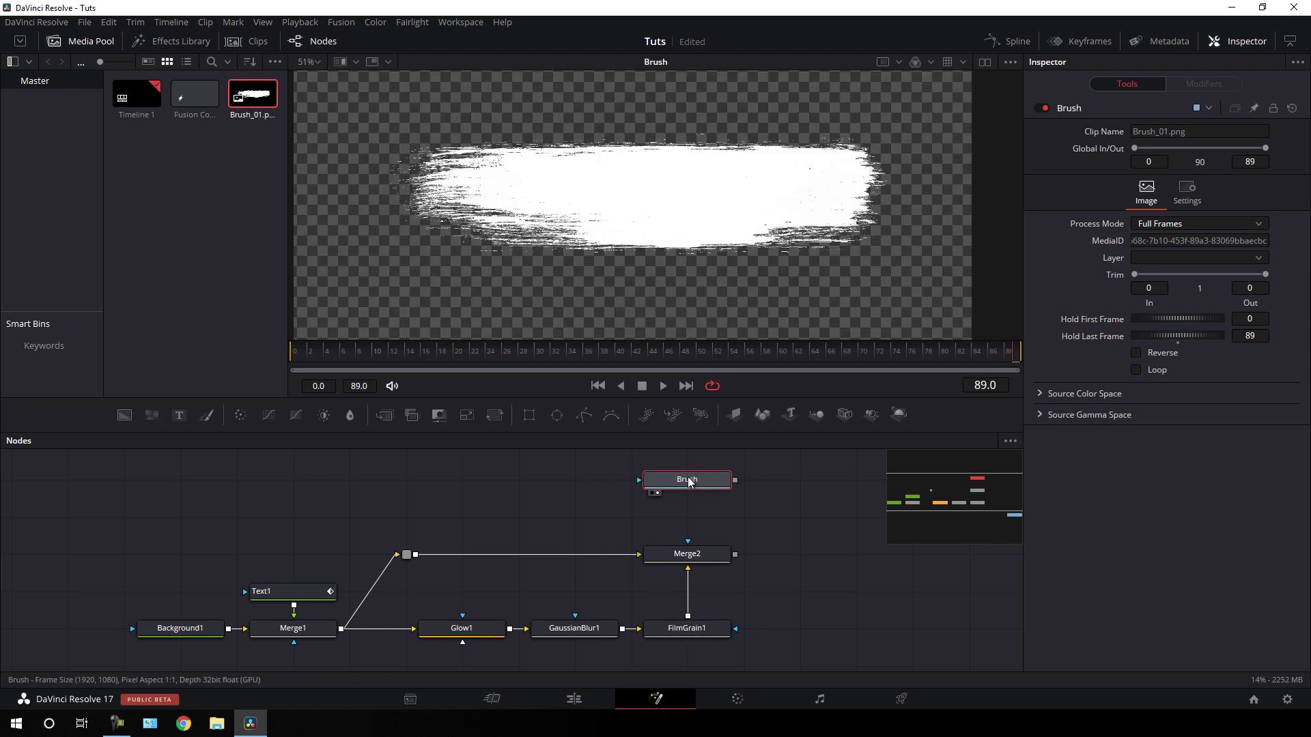
# - Add a Transform node after the Brush node and rename it Controller
pyautogui.click(495, 415)
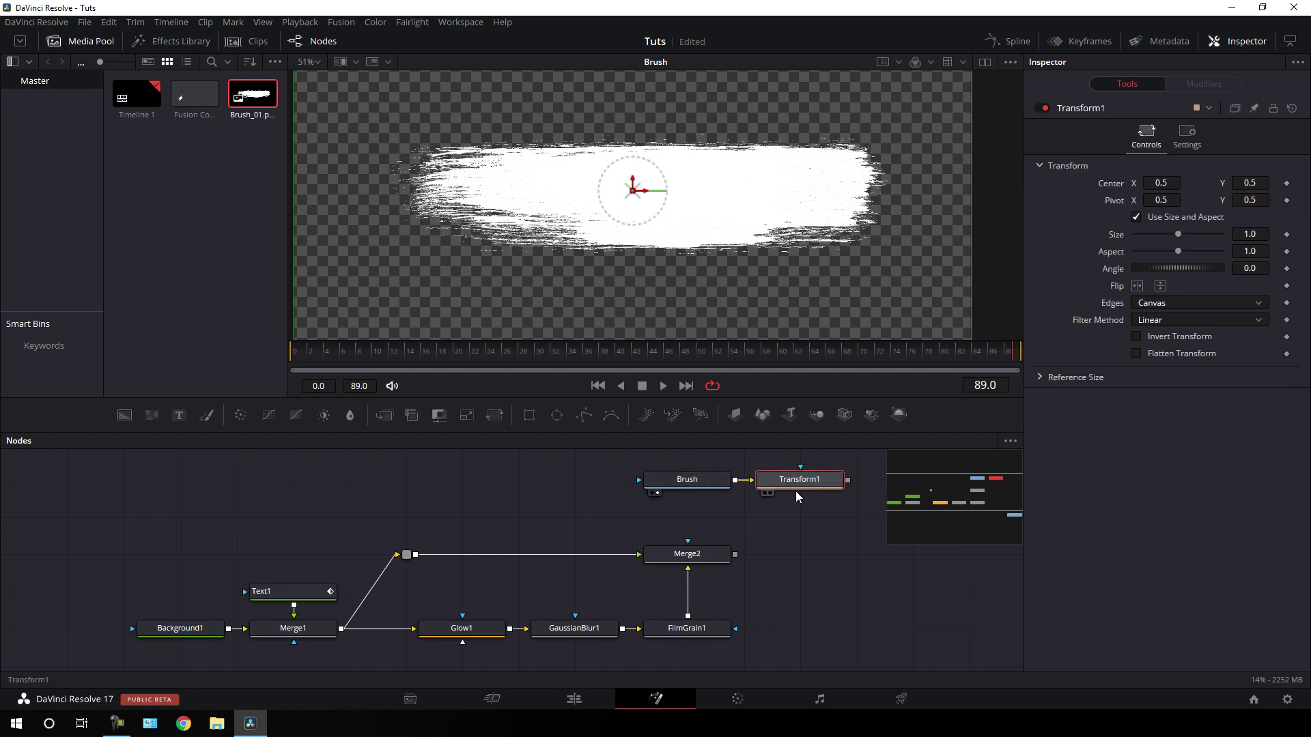
pyautogui.press('F2')
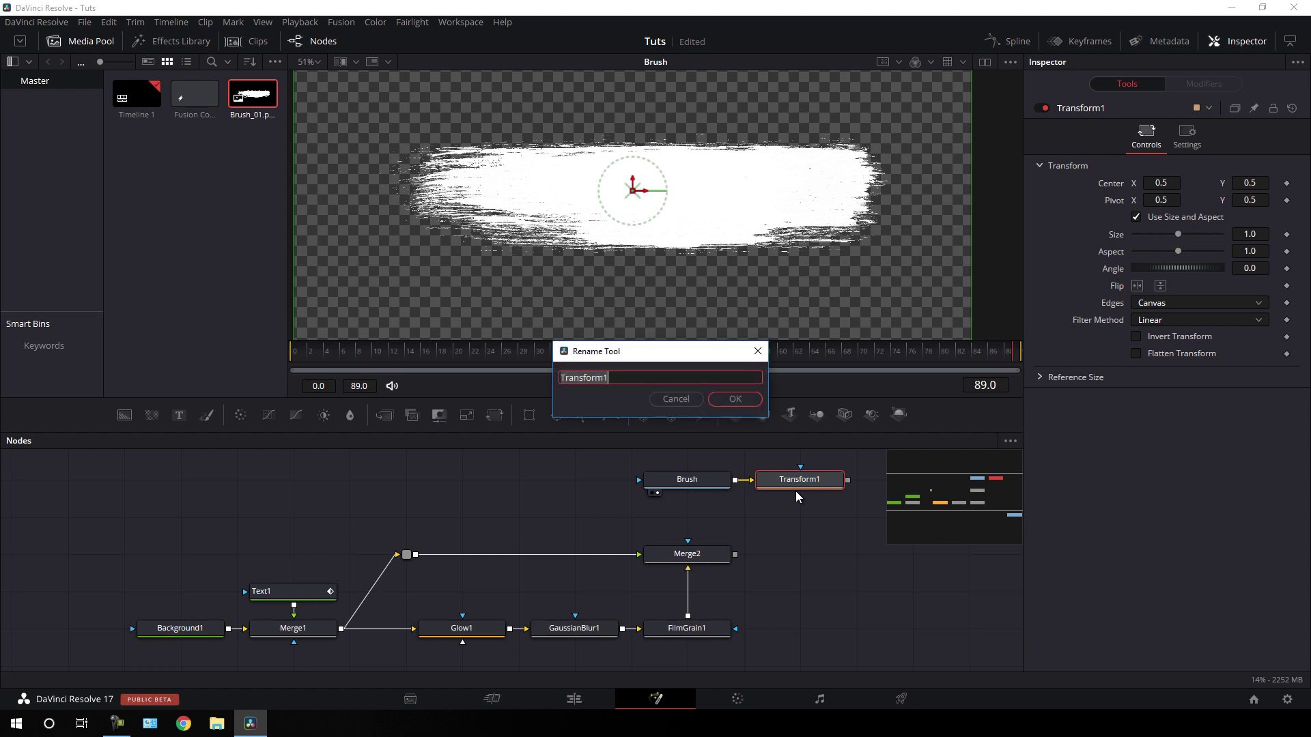
pyautogui.press('BackSpace')
pyautogui.write('Controller')
pyautogui.click(737, 400)
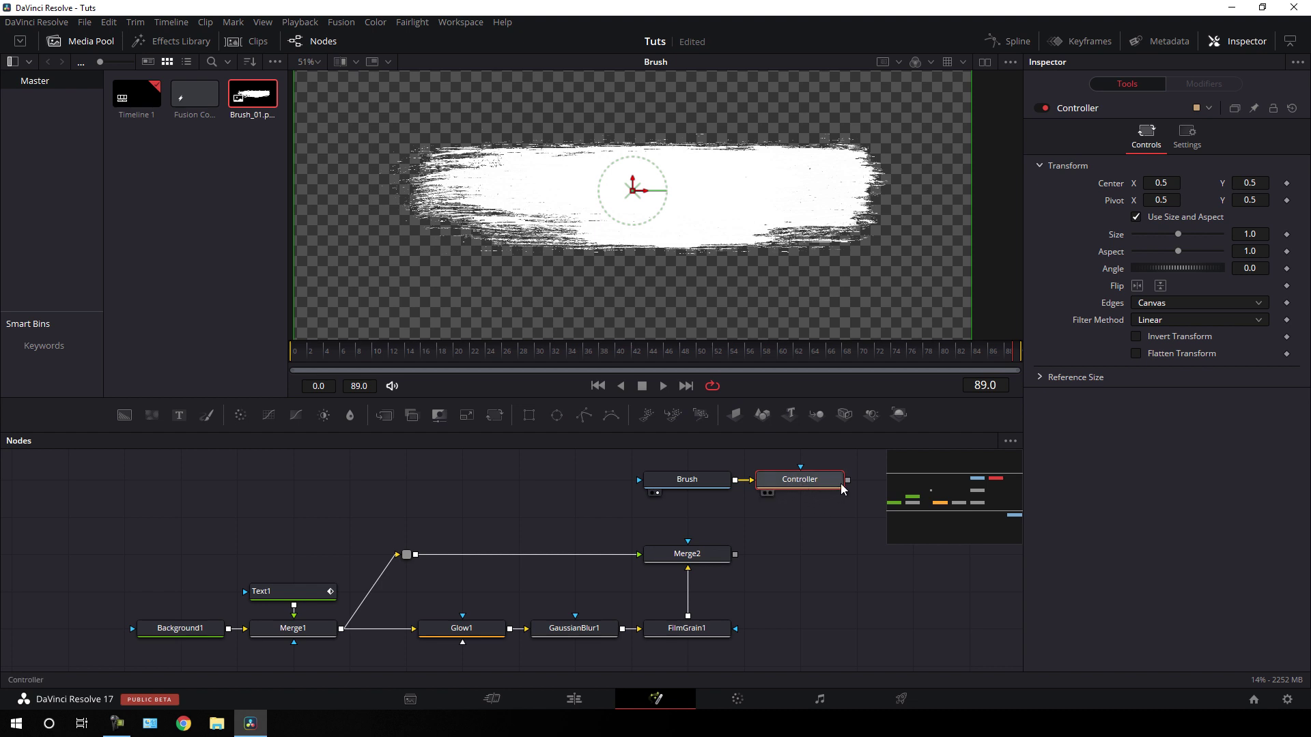
# - Connect Controller to the effect mask input of Merge2, display the masked Merge2 result, and close the media pool
pyautogui.moveTo(848, 480); pyautogui.dragTo(688, 546)
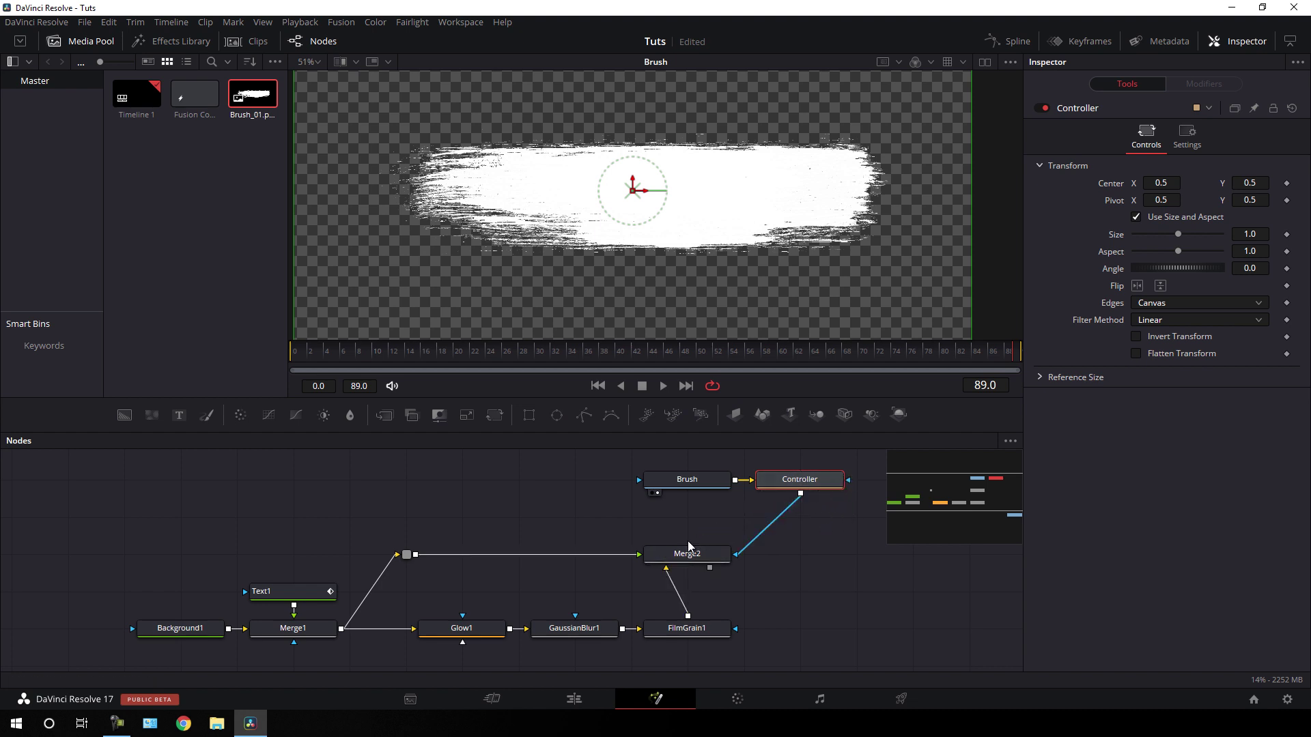
pyautogui.moveTo(793, 483)
pyautogui.mouseDown()
pyautogui.moveTo(738, 521)
pyautogui.moveTo(682, 521)
pyautogui.moveTo(682, 212)
pyautogui.mouseUp()
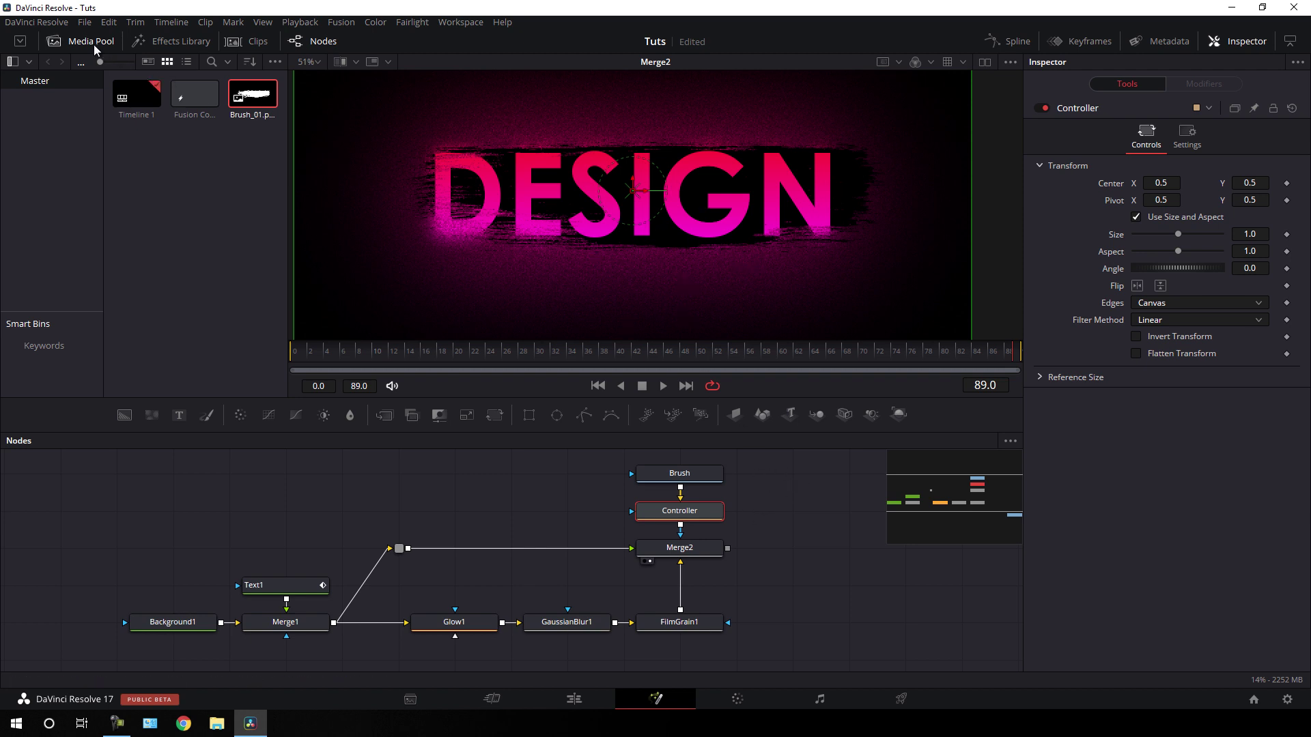
pyautogui.click(54, 41)
# - Scale the brush mask to about 0.91, rotate it about -5.7 degrees, and shift its center to about 0.476, 0.498 over the text
pyautogui.moveTo(829, 257)
pyautogui.mouseDown()
pyautogui.moveTo(849, 262)
pyautogui.moveTo(796, 263)
pyautogui.mouseUp()
pyautogui.moveTo(497, 193); pyautogui.dragTo(480, 194)
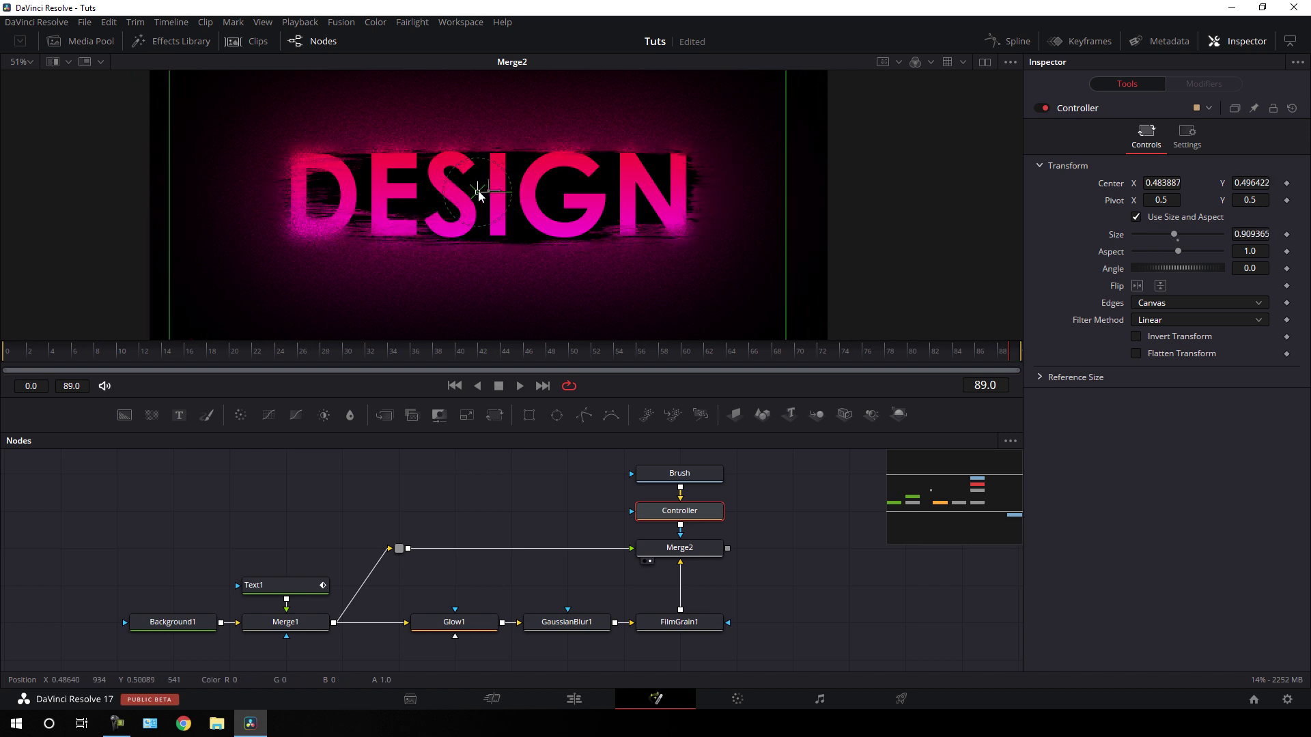
pyautogui.moveTo(577, 240); pyautogui.dragTo(498, 222)
pyautogui.moveTo(683, 181); pyautogui.dragTo(721, 181)
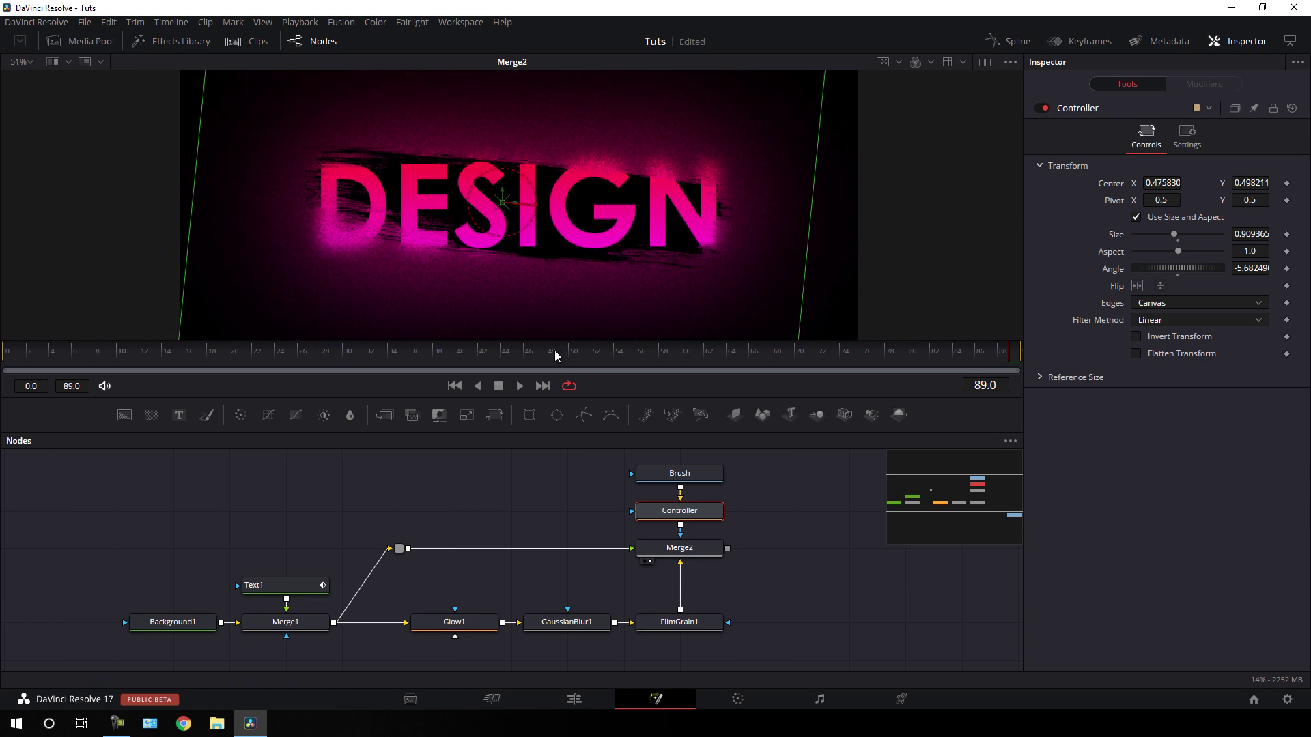
# - Set a keyframe on the Controller's Center at frame 60
pyautogui.moveTo(566, 362); pyautogui.dragTo(685, 360)
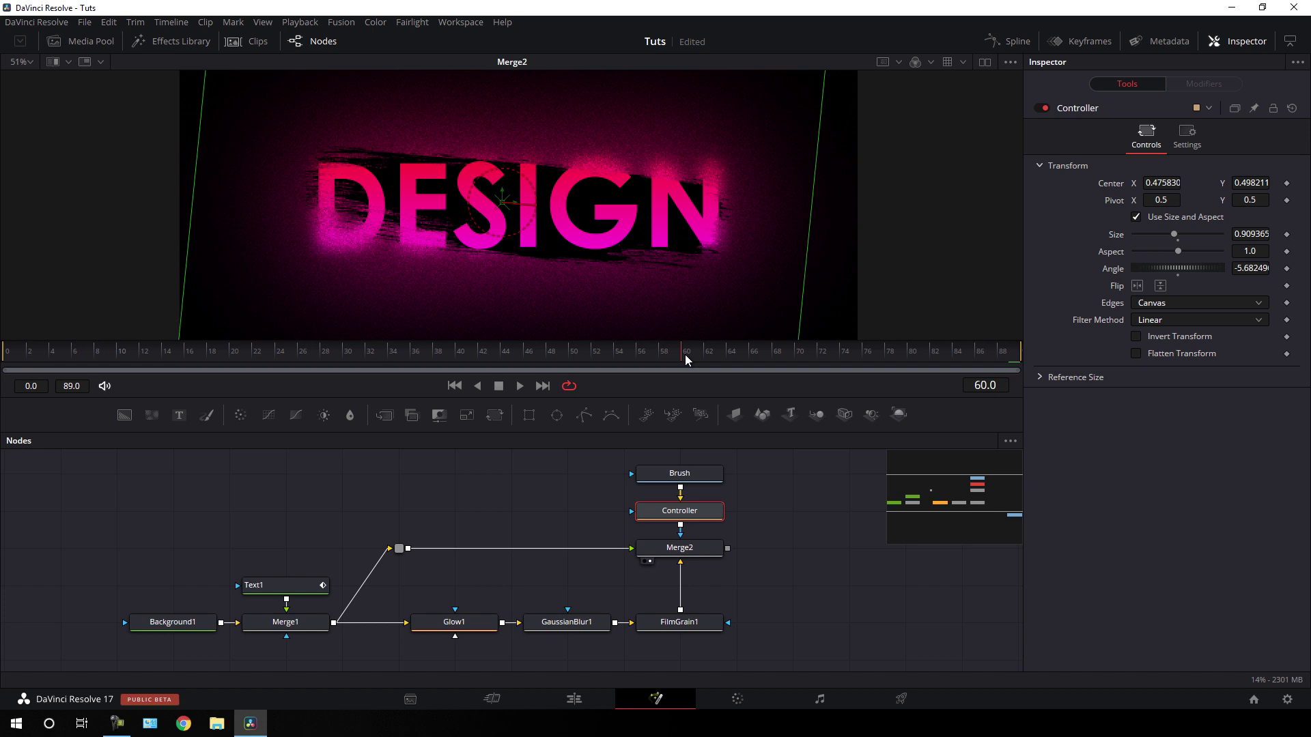
pyautogui.rightClick(1113, 183)
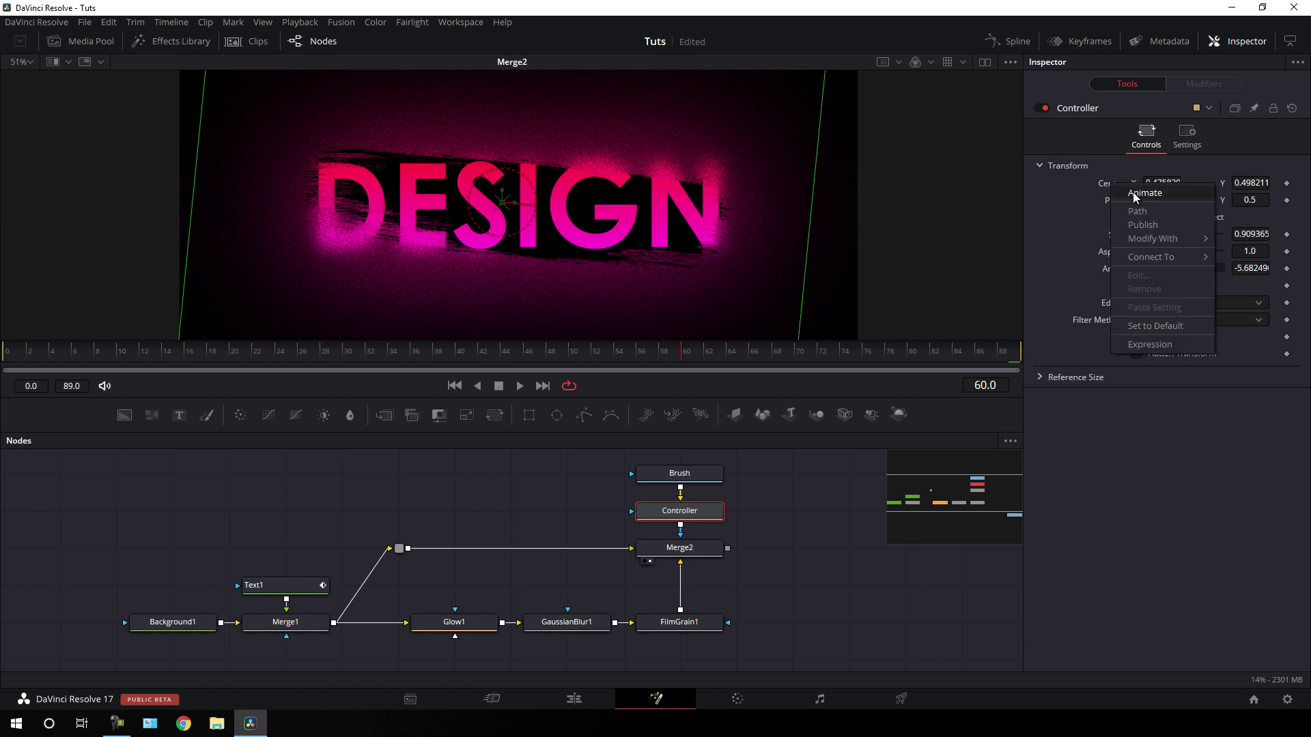
pyautogui.click(1135, 193)
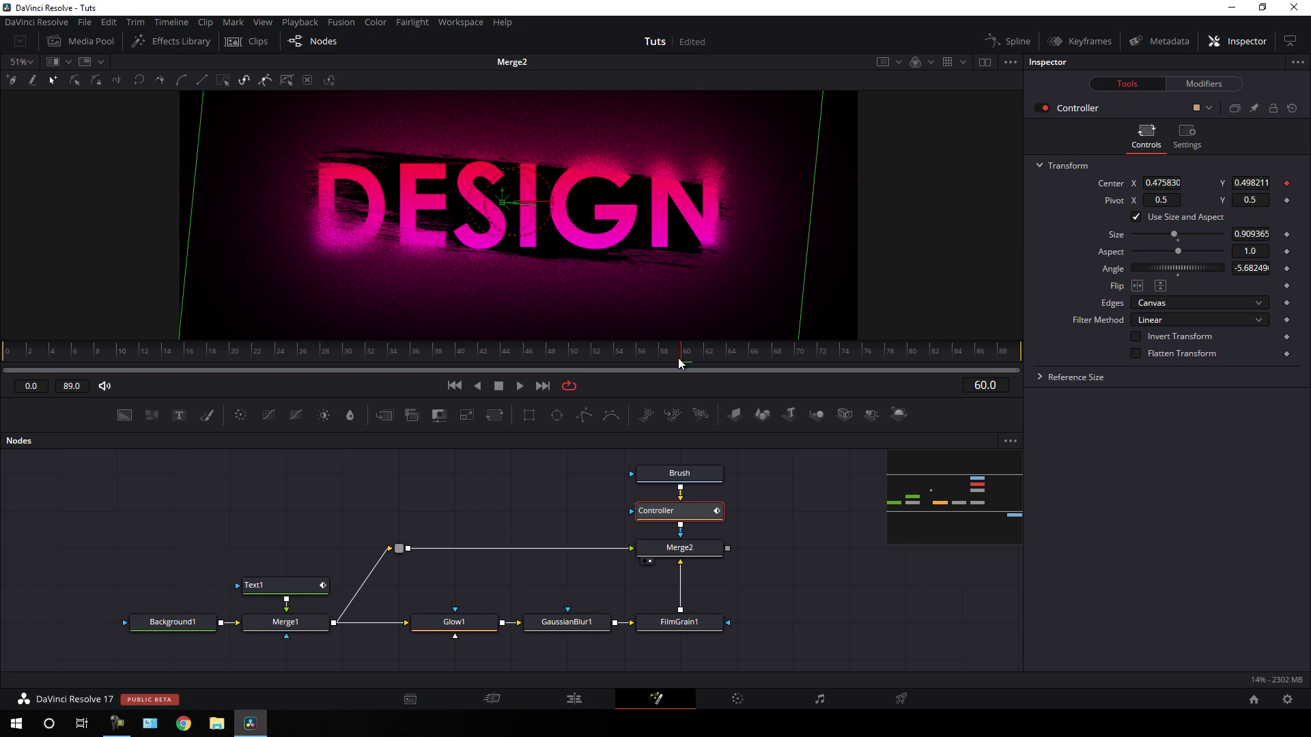
# - At frame 30, move the Controller's center off-frame to about -0.26, 0.71, and scrub through the brush reveal
pyautogui.moveTo(680, 362); pyautogui.dragTo(337, 372)
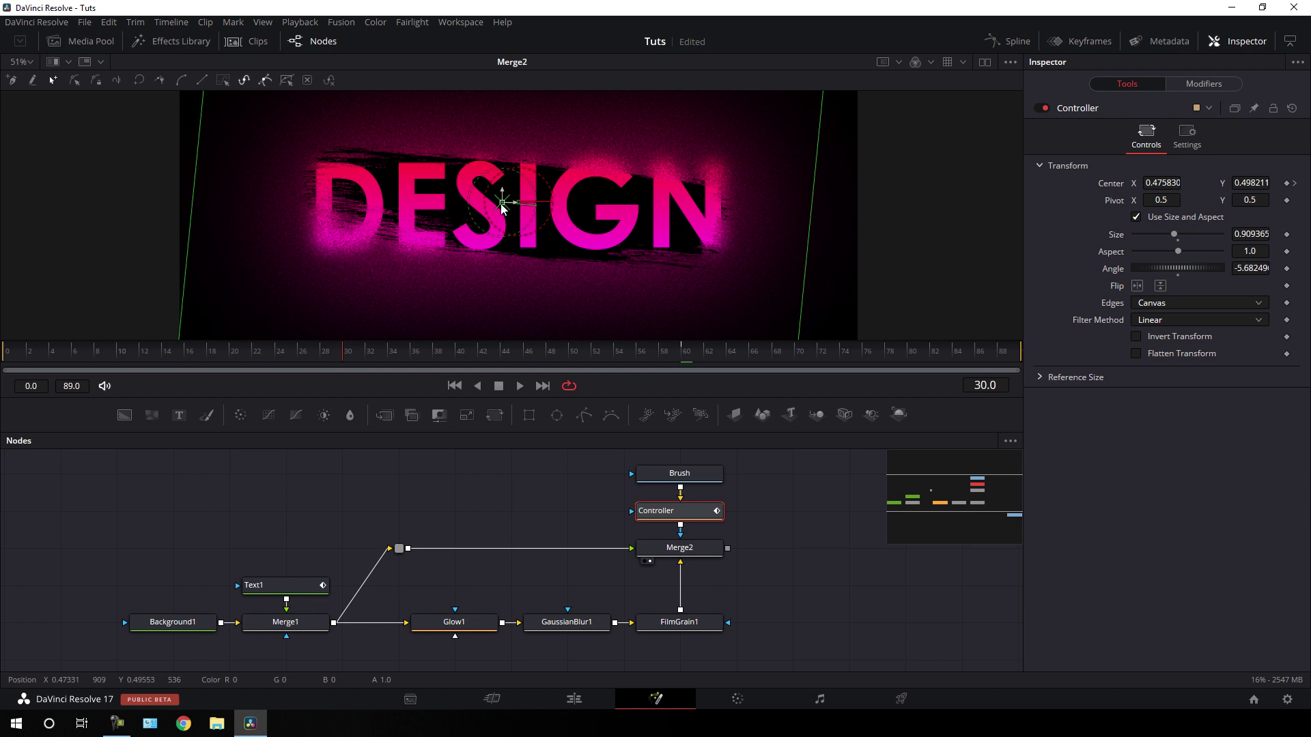
pyautogui.moveTo(497, 205); pyautogui.dragTo(3, 126)
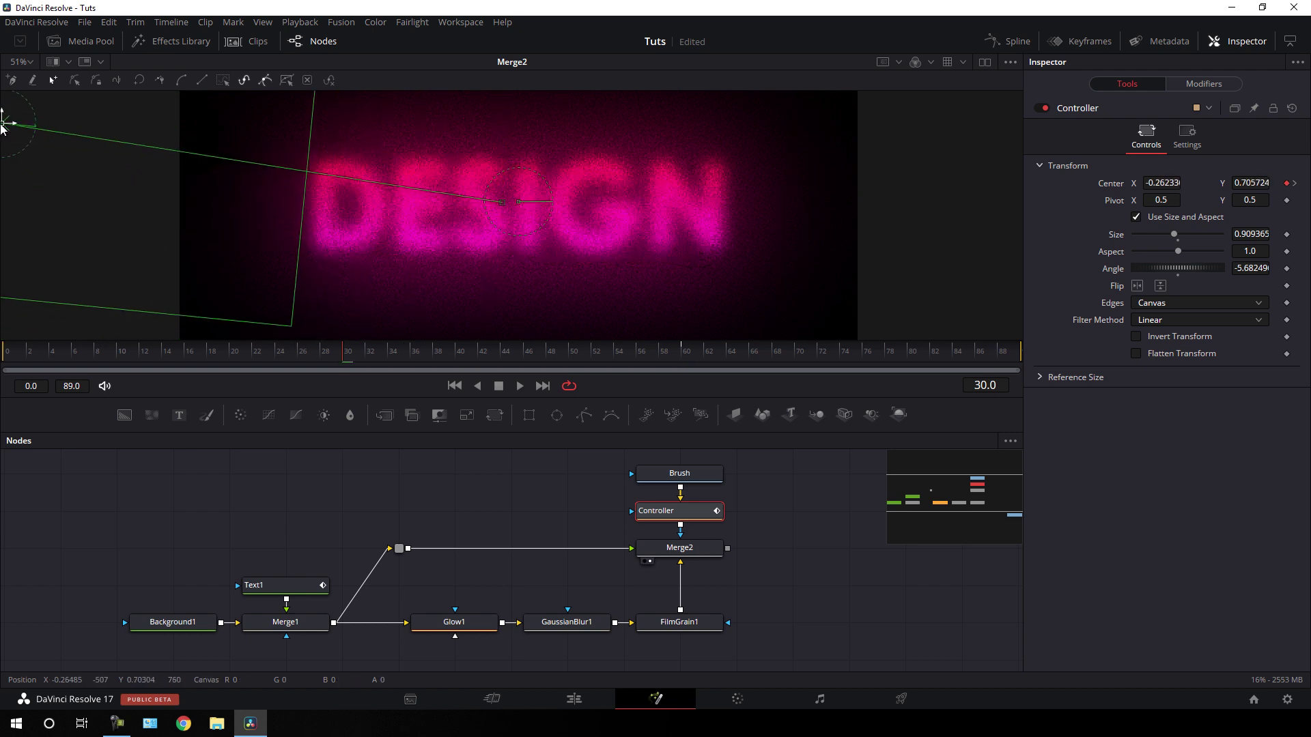
pyautogui.moveTo(280, 354); pyautogui.dragTo(678, 362)
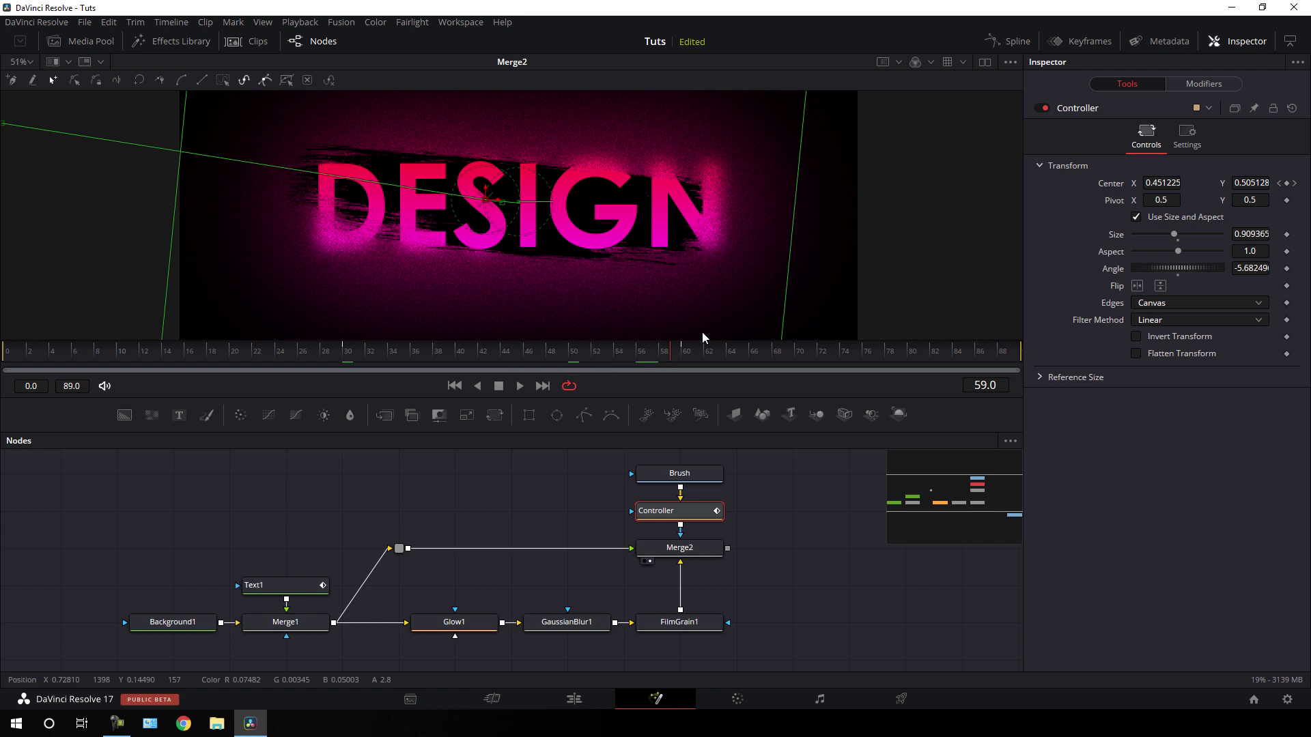
# - Show the Controller's displacement curve fitted in the Spline editor and smooth both of its keyframes
pyautogui.click(1012, 42)
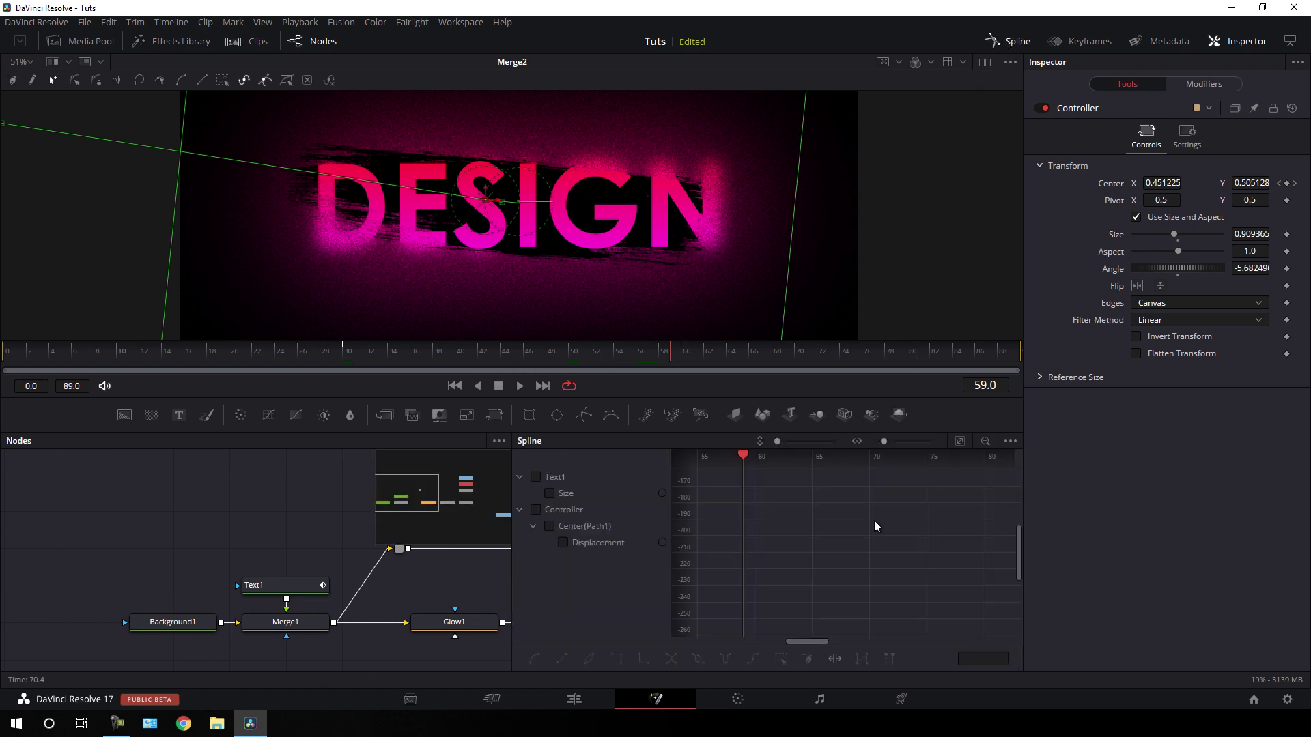
pyautogui.click(537, 511)
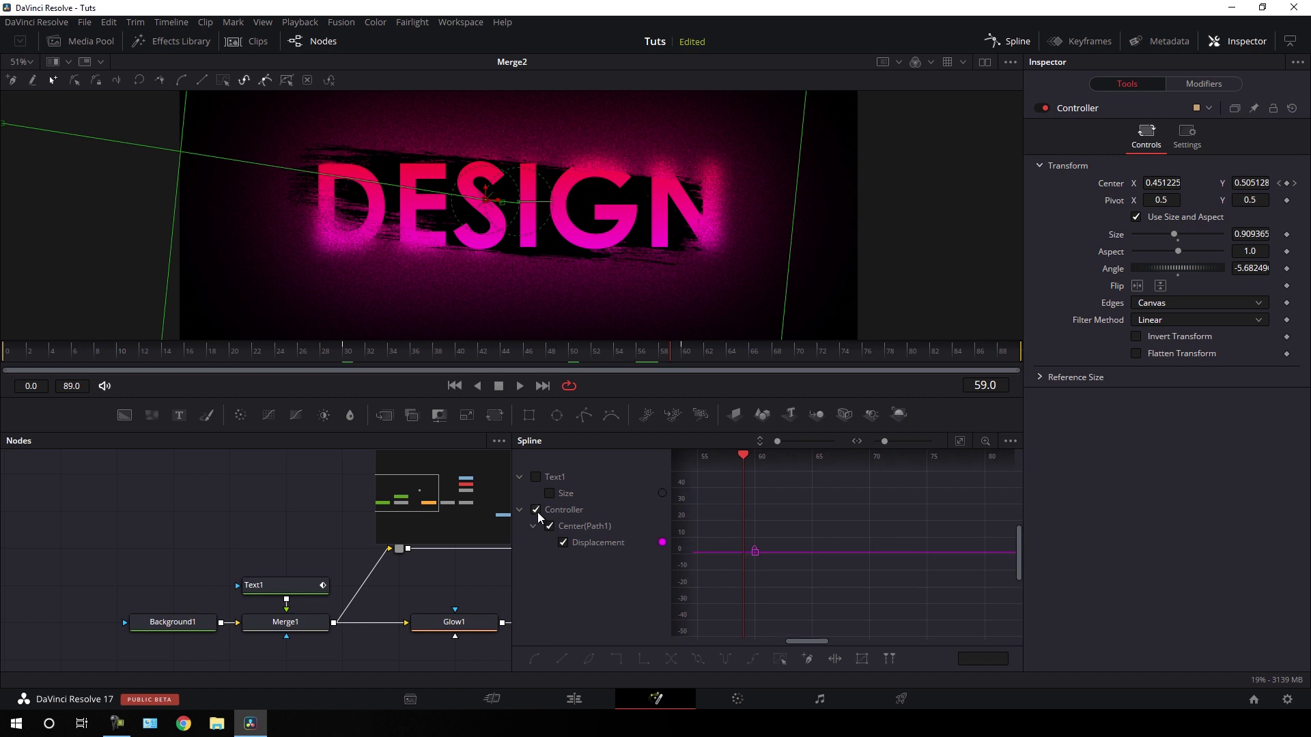
pyautogui.click(960, 441)
pyautogui.moveTo(999, 472); pyautogui.dragTo(708, 639)
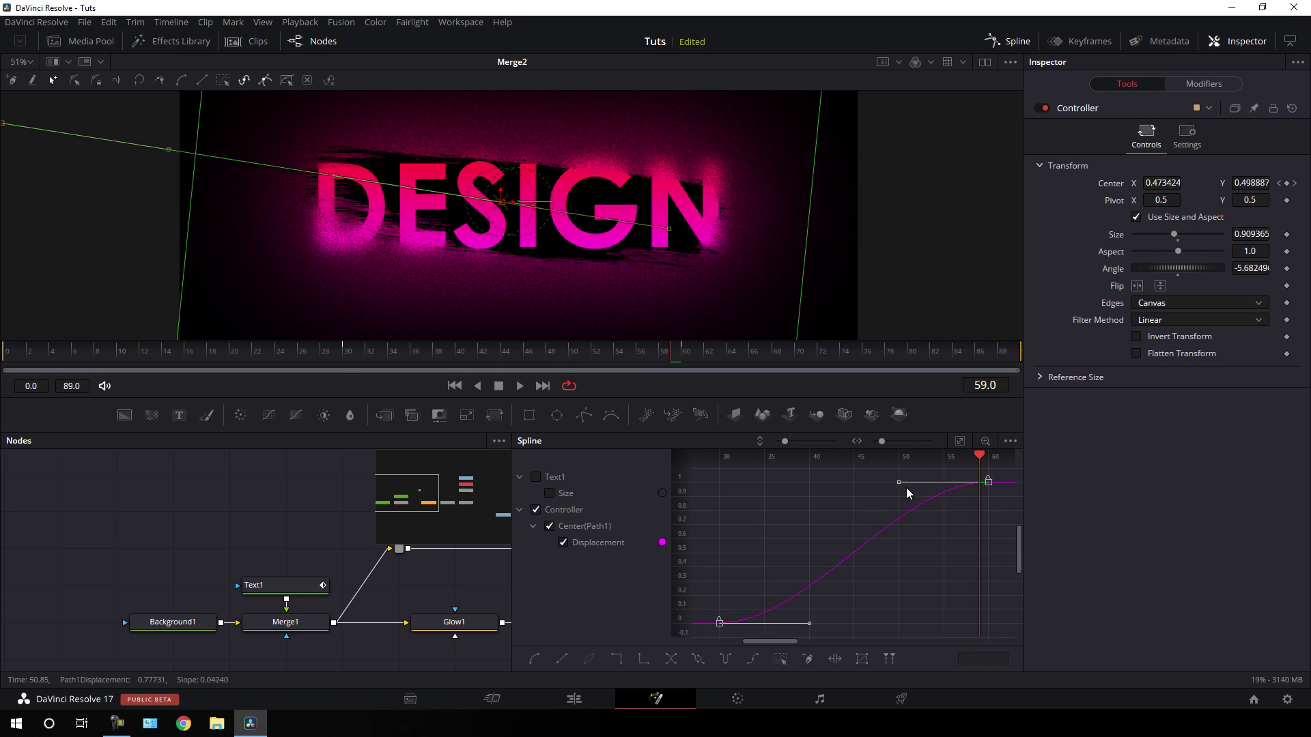
pyautogui.hotkey('shift', 's')
# - Extend the last keyframe's handle back to frame 30, shorten the first keyframe's handle to frame 35, and preview the eased reveal
pyautogui.moveTo(981, 458); pyautogui.dragTo(720, 456)
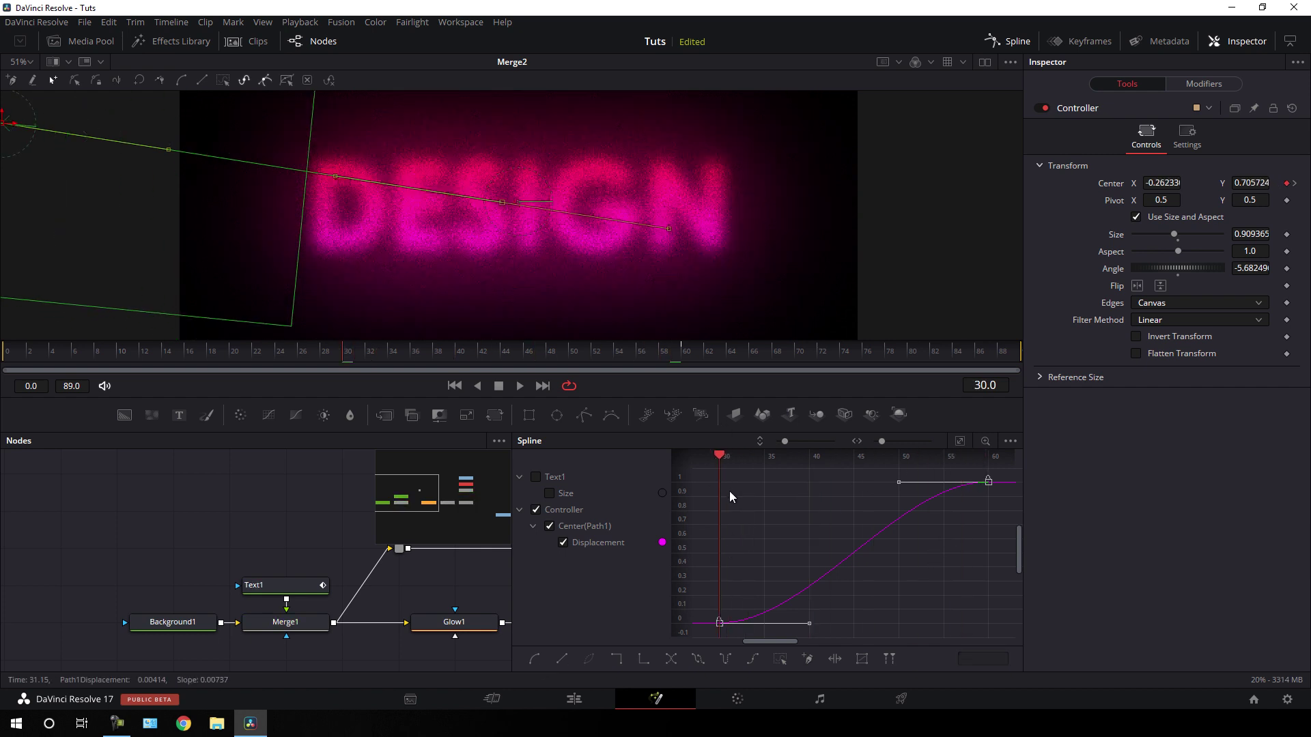
pyautogui.moveTo(899, 482); pyautogui.dragTo(717, 487)
pyautogui.moveTo(723, 461); pyautogui.dragTo(765, 456)
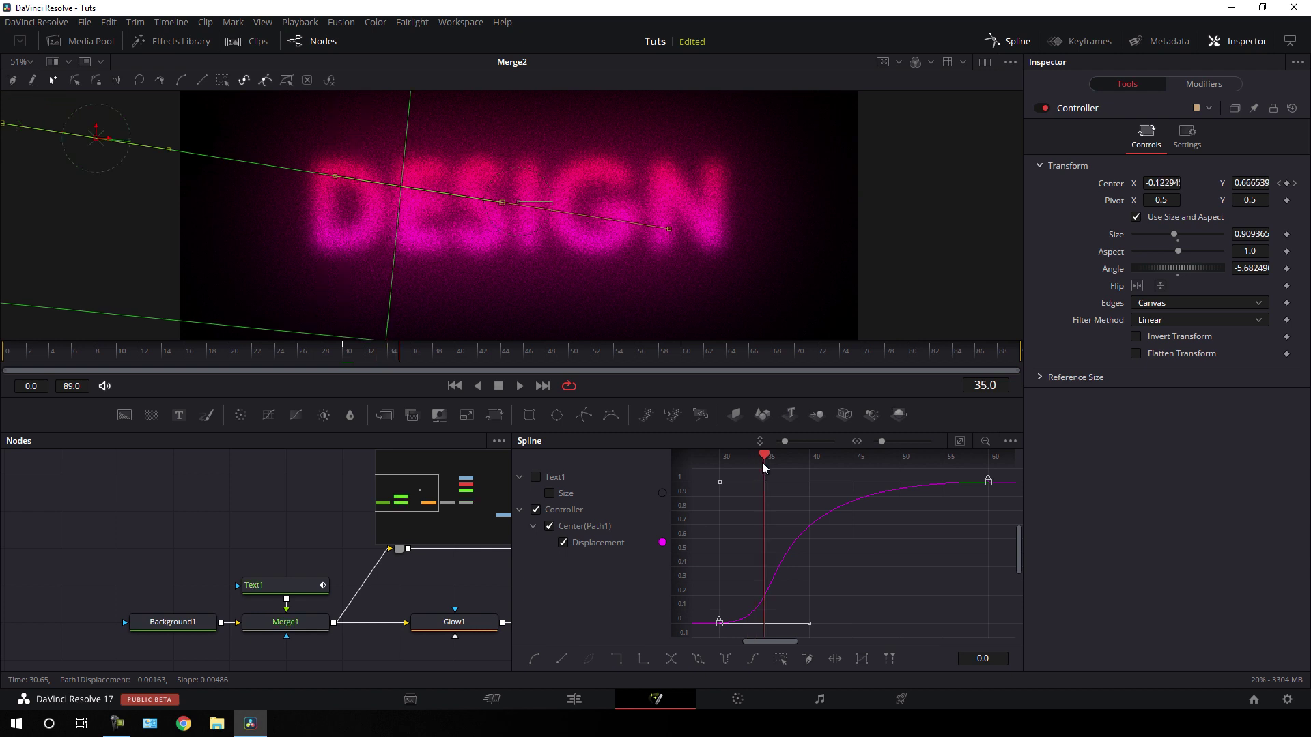
pyautogui.moveTo(810, 623); pyautogui.dragTo(762, 629)
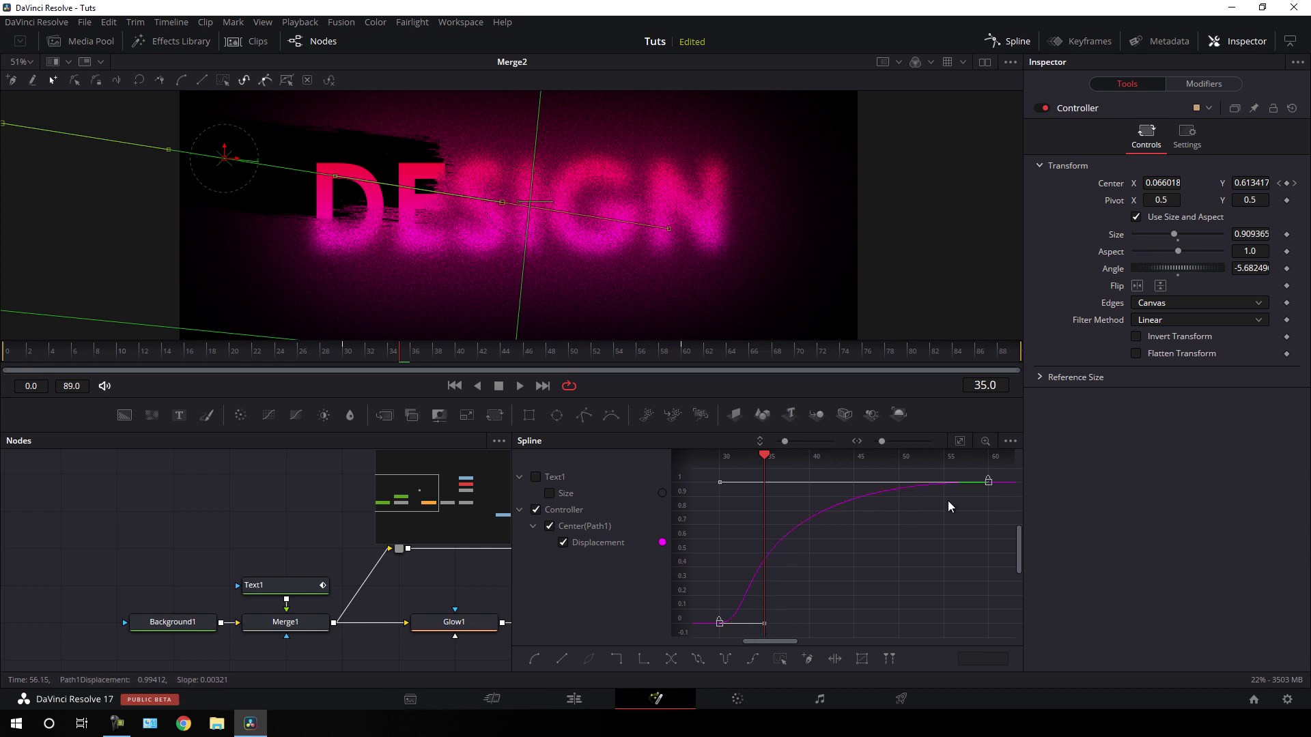
pyautogui.click(1017, 42)
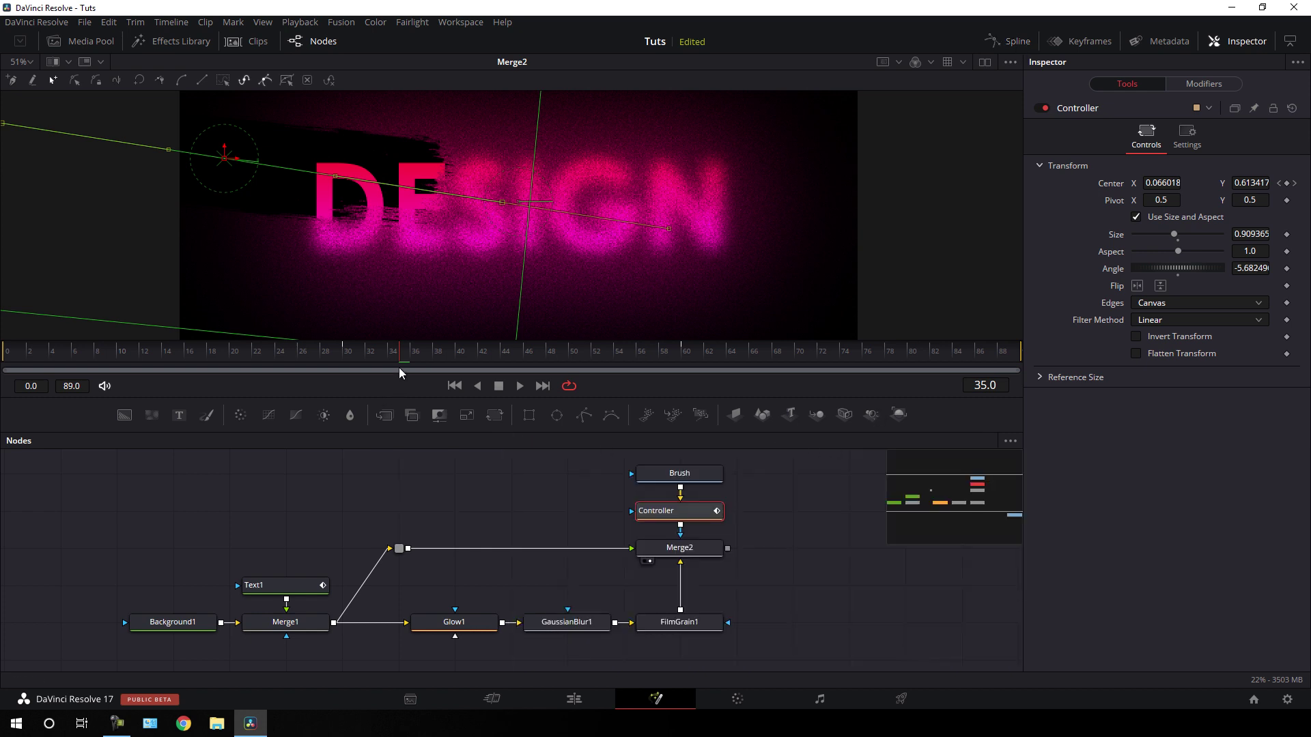
pyautogui.moveTo(402, 355); pyautogui.dragTo(576, 351)
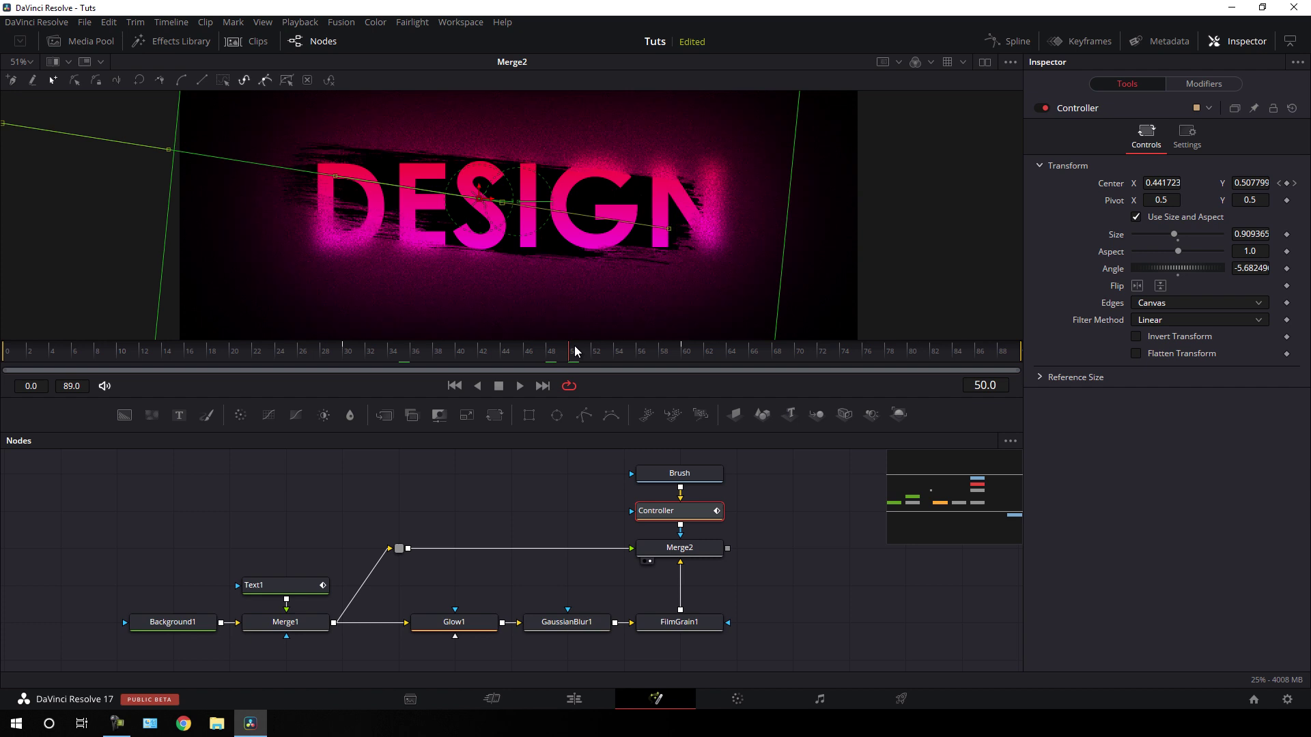
# - Fit the whole composition frame in the viewer and check the brush reveal at frame 54
pyautogui.click(29, 63)
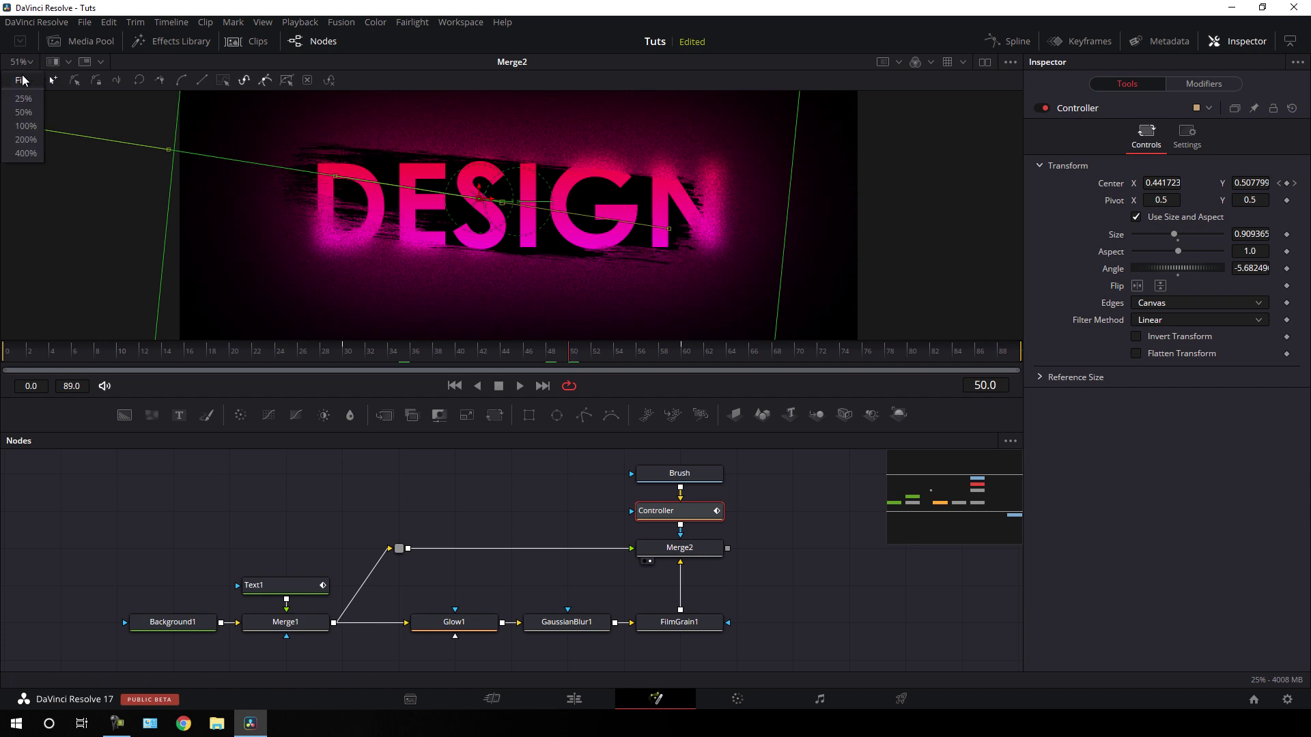
pyautogui.click(24, 80)
pyautogui.click(820, 521)
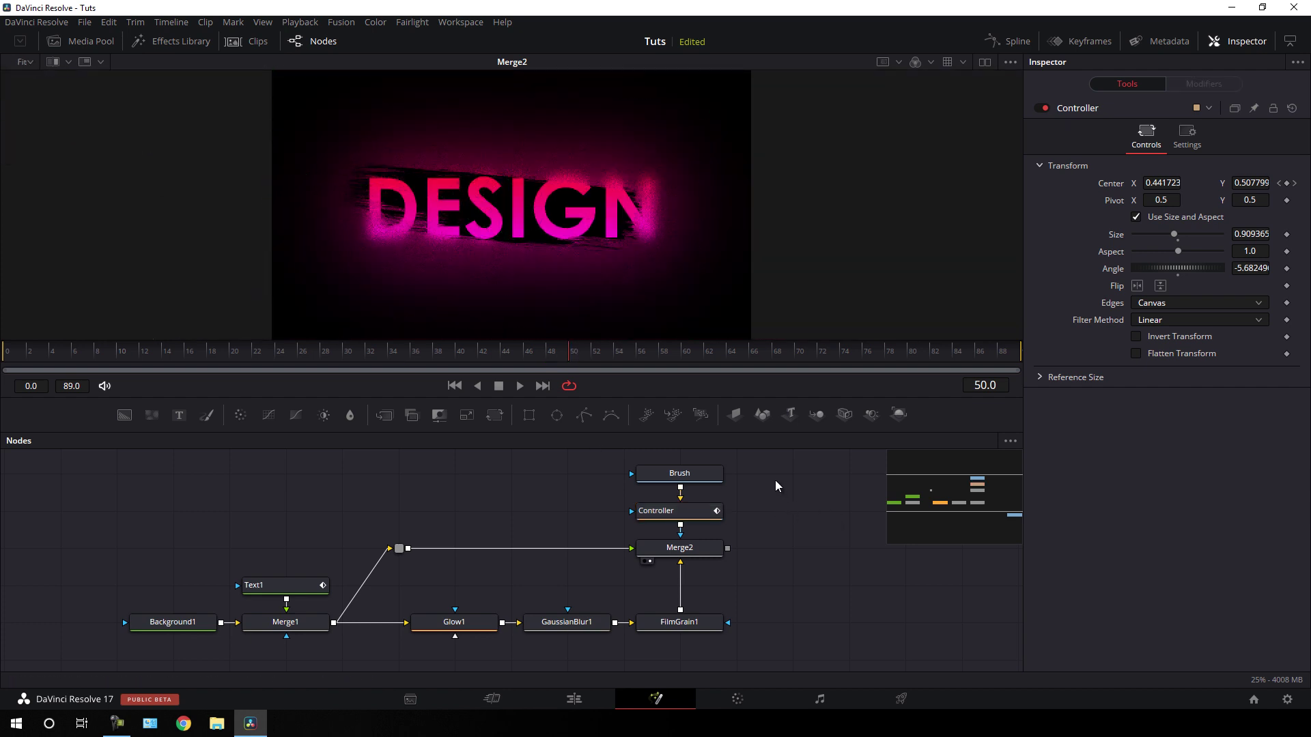
pyautogui.click(617, 360)
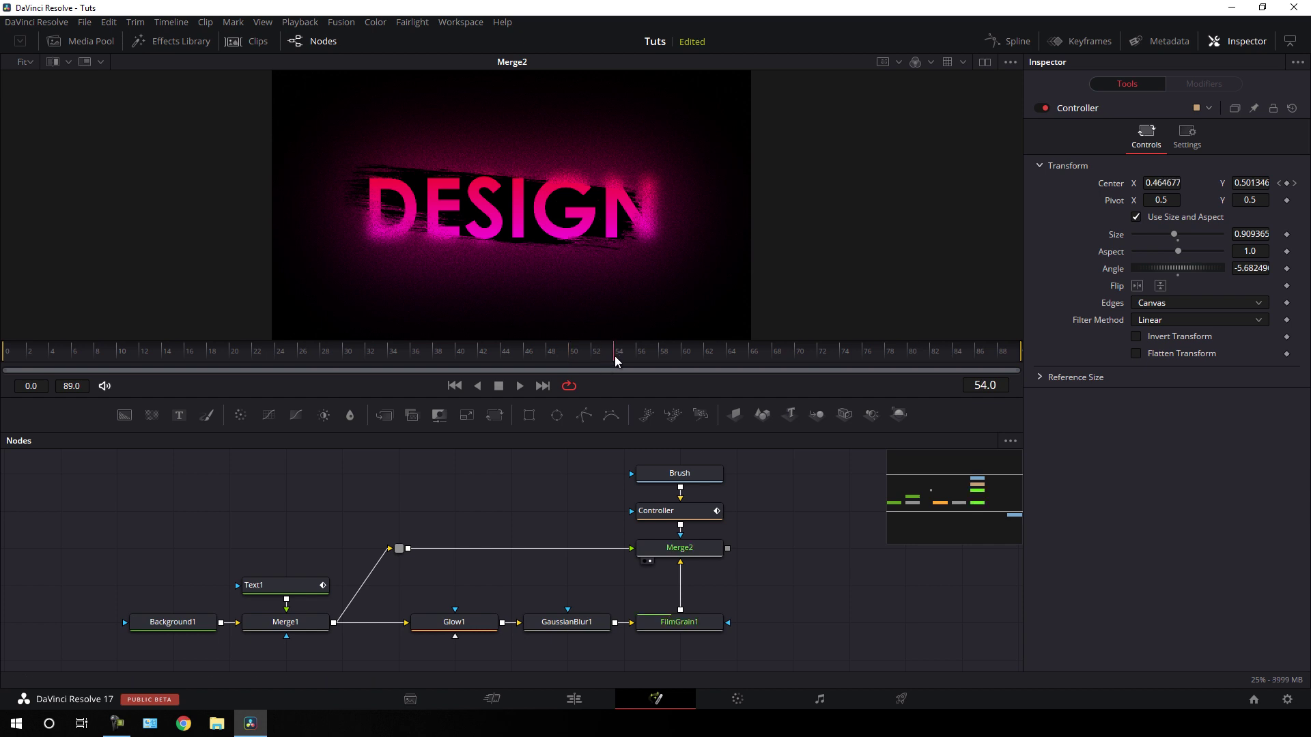
# - Add a Color Corrector node after Merge2 and show its output in the viewer
pyautogui.scroll(-1, 741, 546)
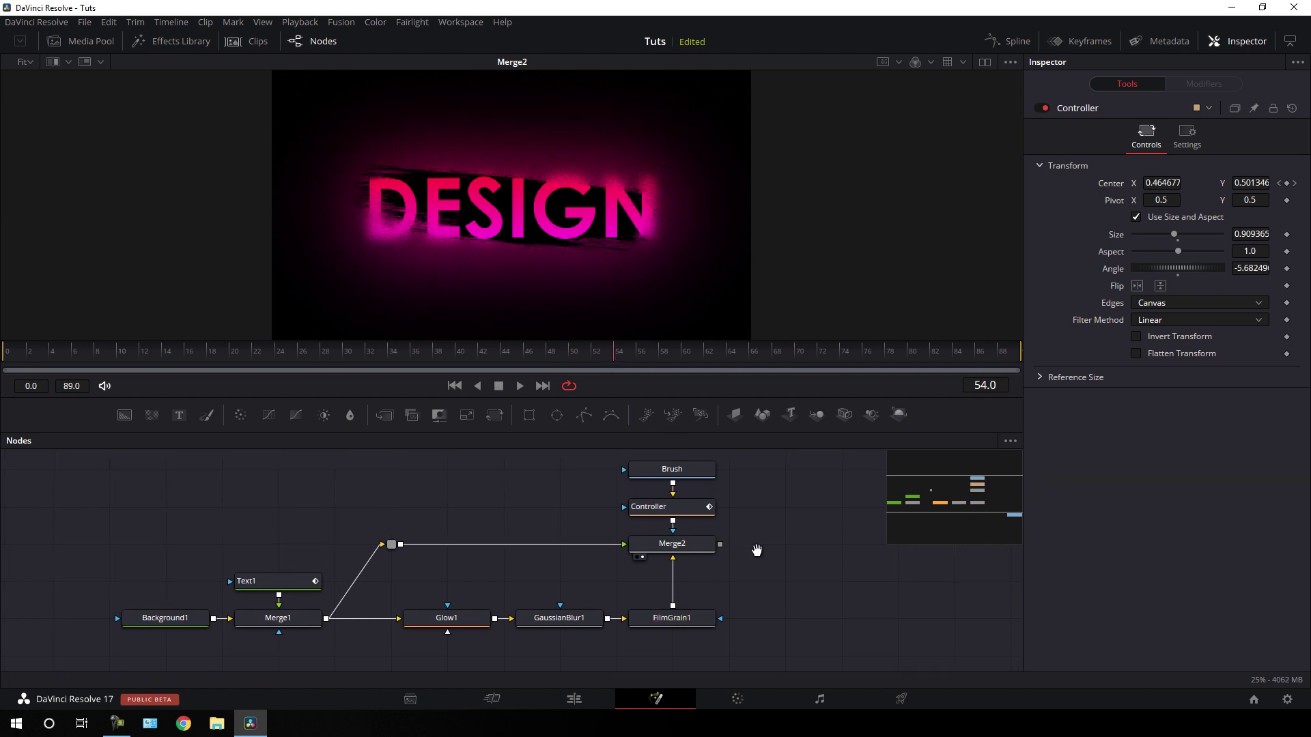
pyautogui.click(696, 541)
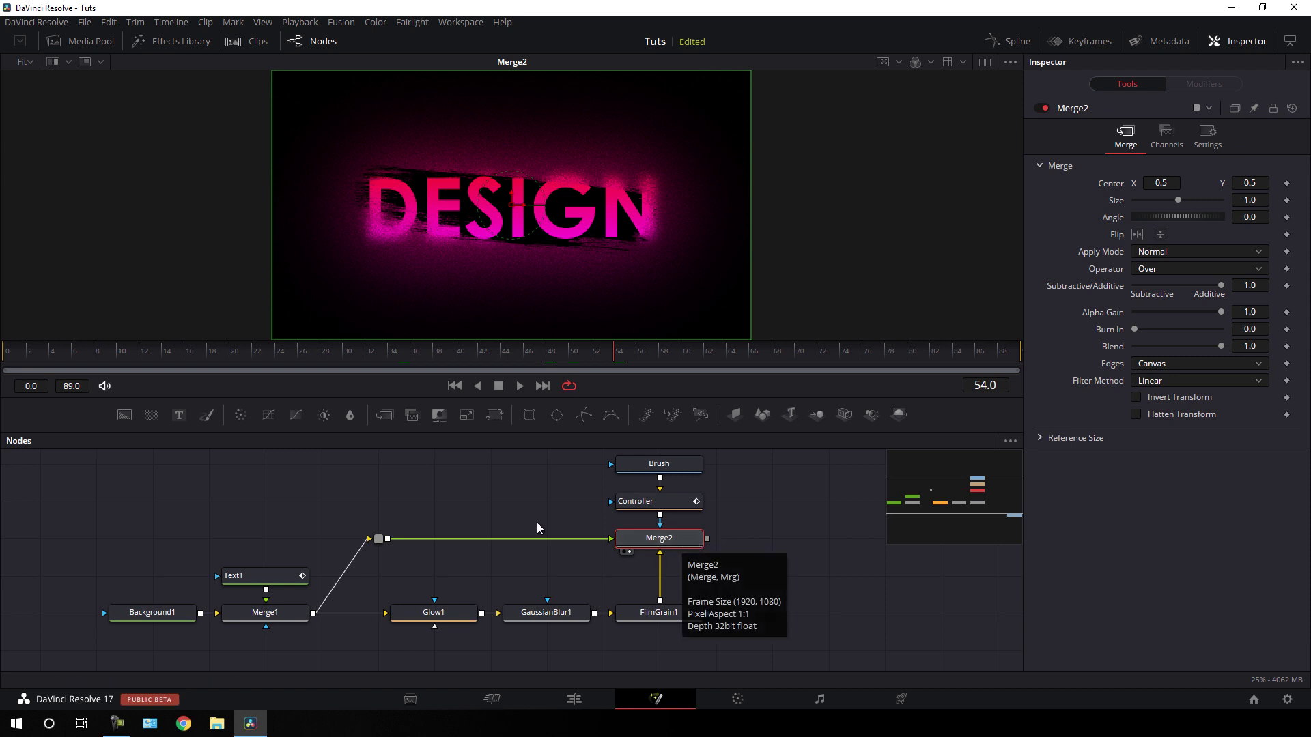
pyautogui.click(242, 417)
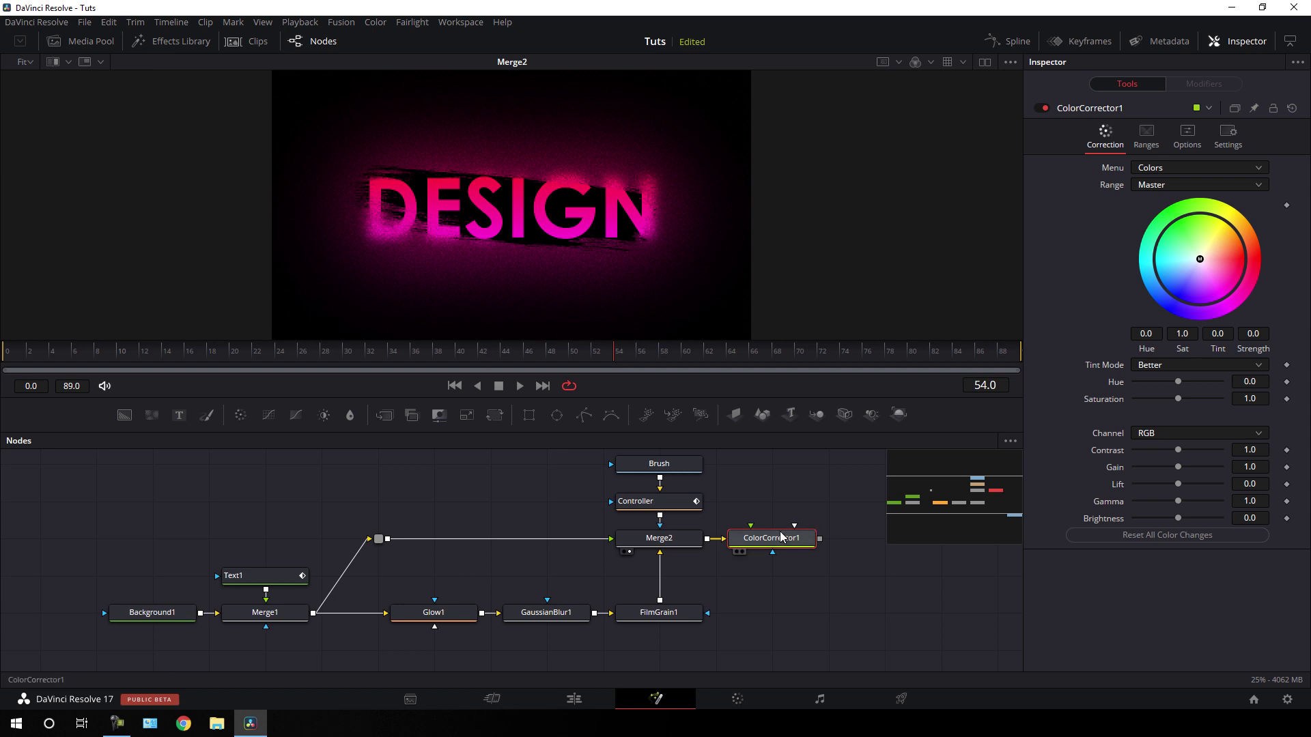
pyautogui.press('1')
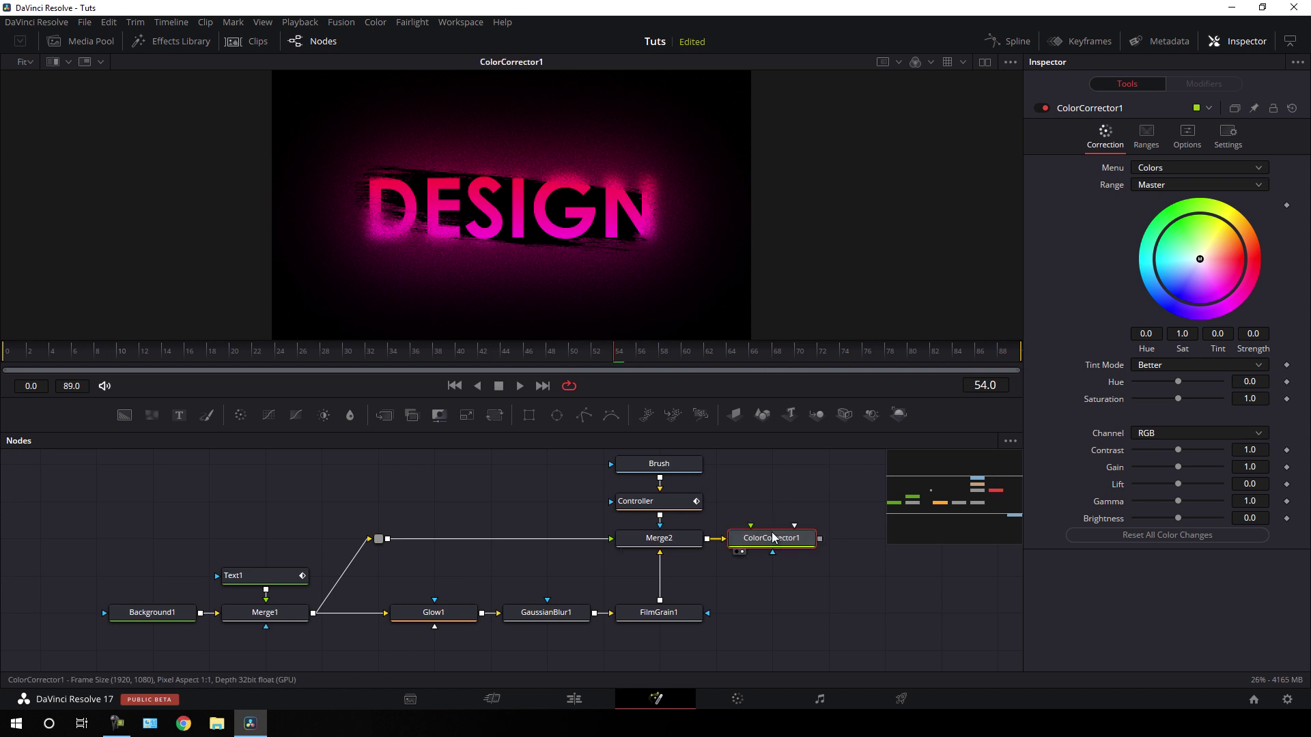
# - Rename the Color Corrector node as Color
pyautogui.press('F2')
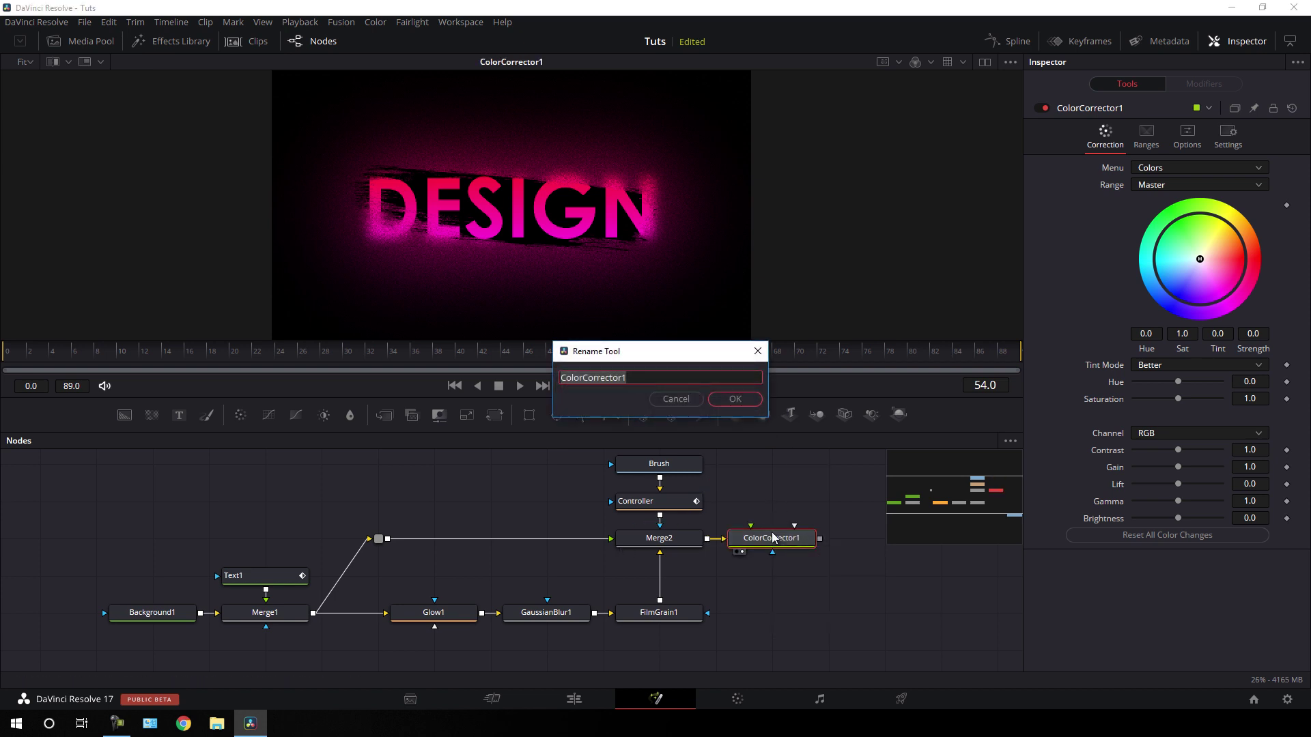
pyautogui.press('End')
pyautogui.click(740, 399)
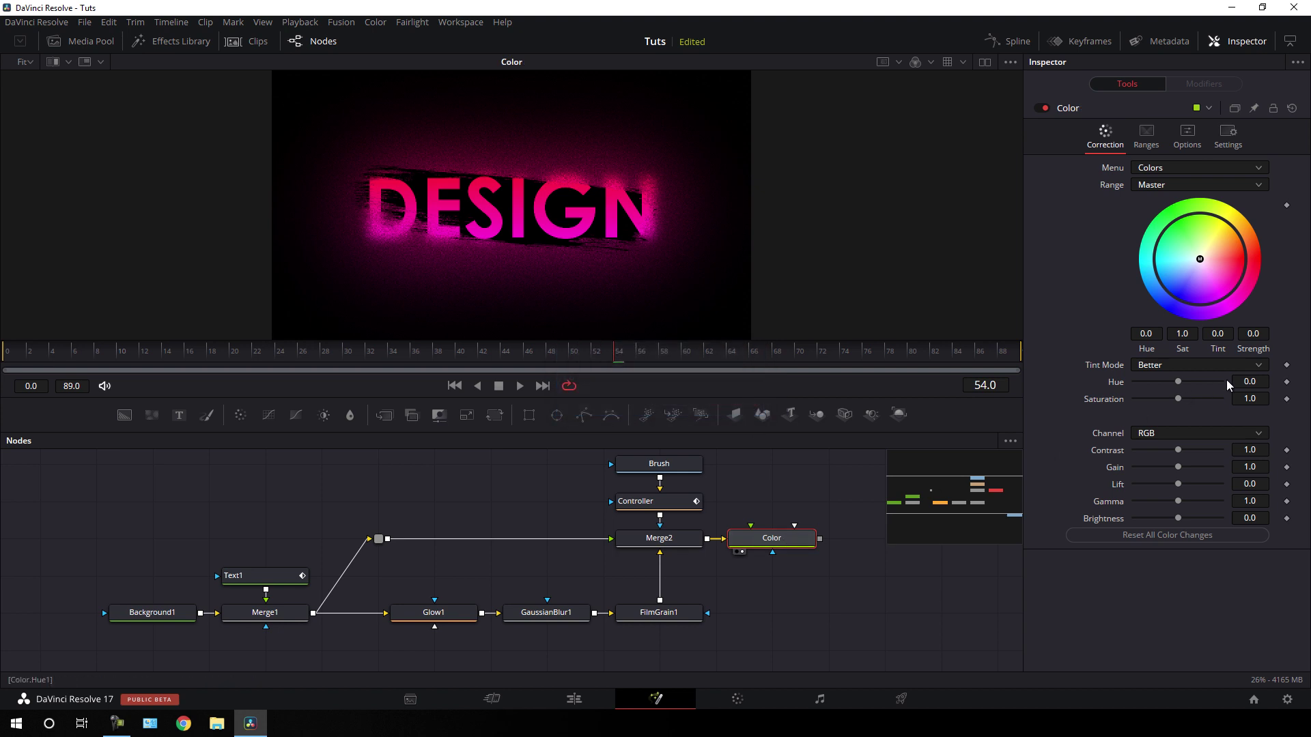
# - Set the Color node's hue to 0.63 and its gain to 1.3, and scrub through the recolored animation
pyautogui.moveTo(1177, 382); pyautogui.dragTo(1203, 376)
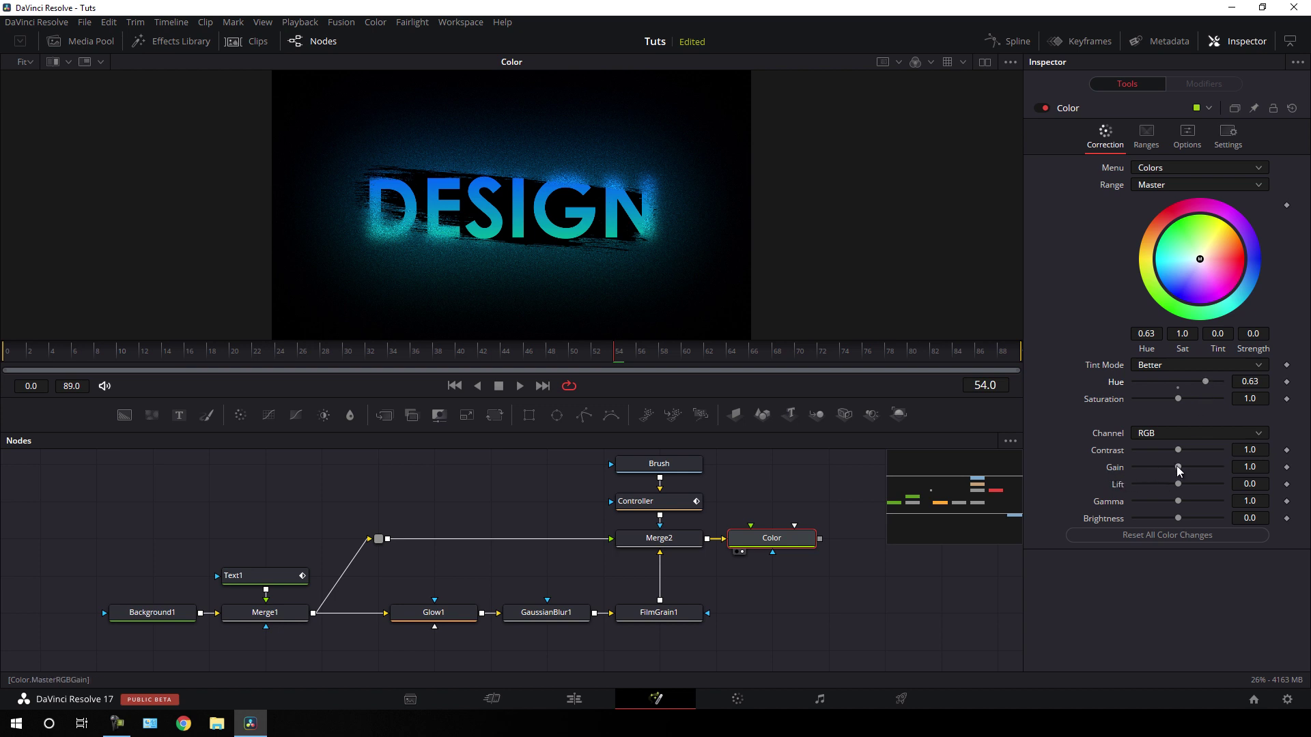
pyautogui.moveTo(1179, 469); pyautogui.dragTo(1183, 472)
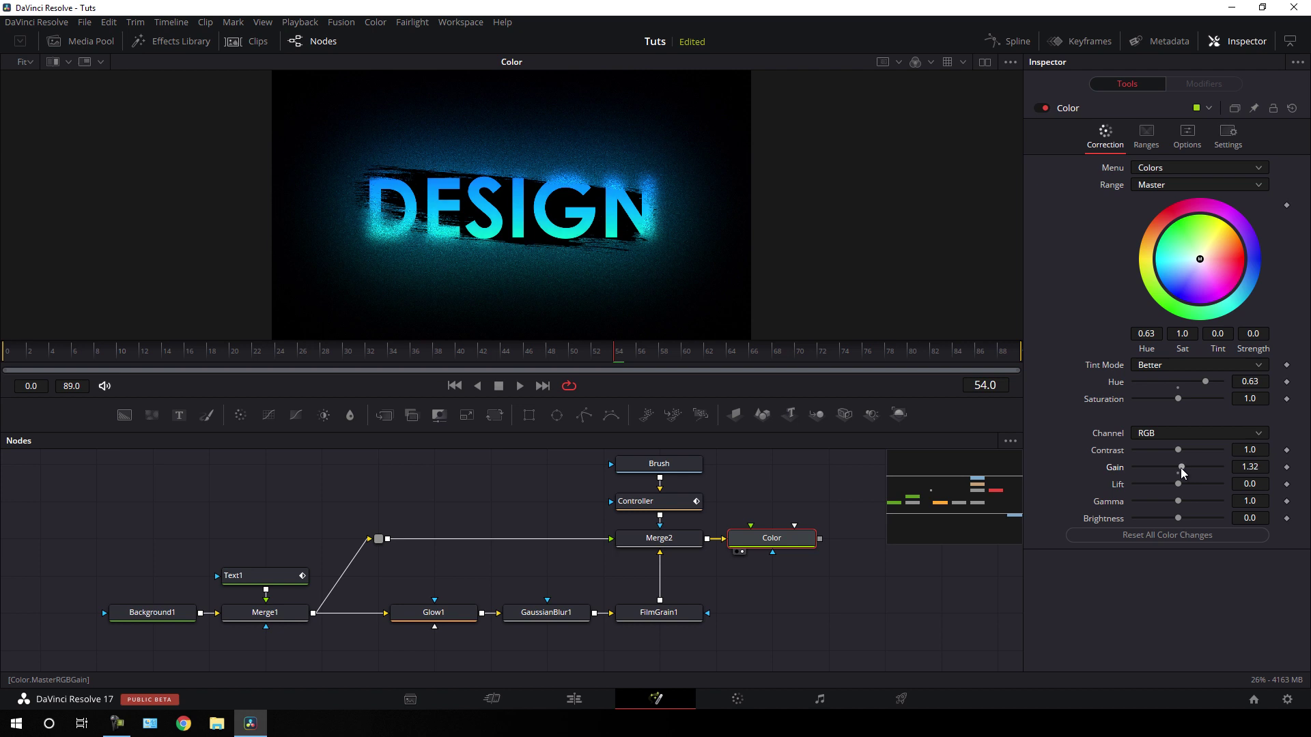
pyautogui.click(1254, 466)
pyautogui.write('1.3')
pyautogui.press('Tab')
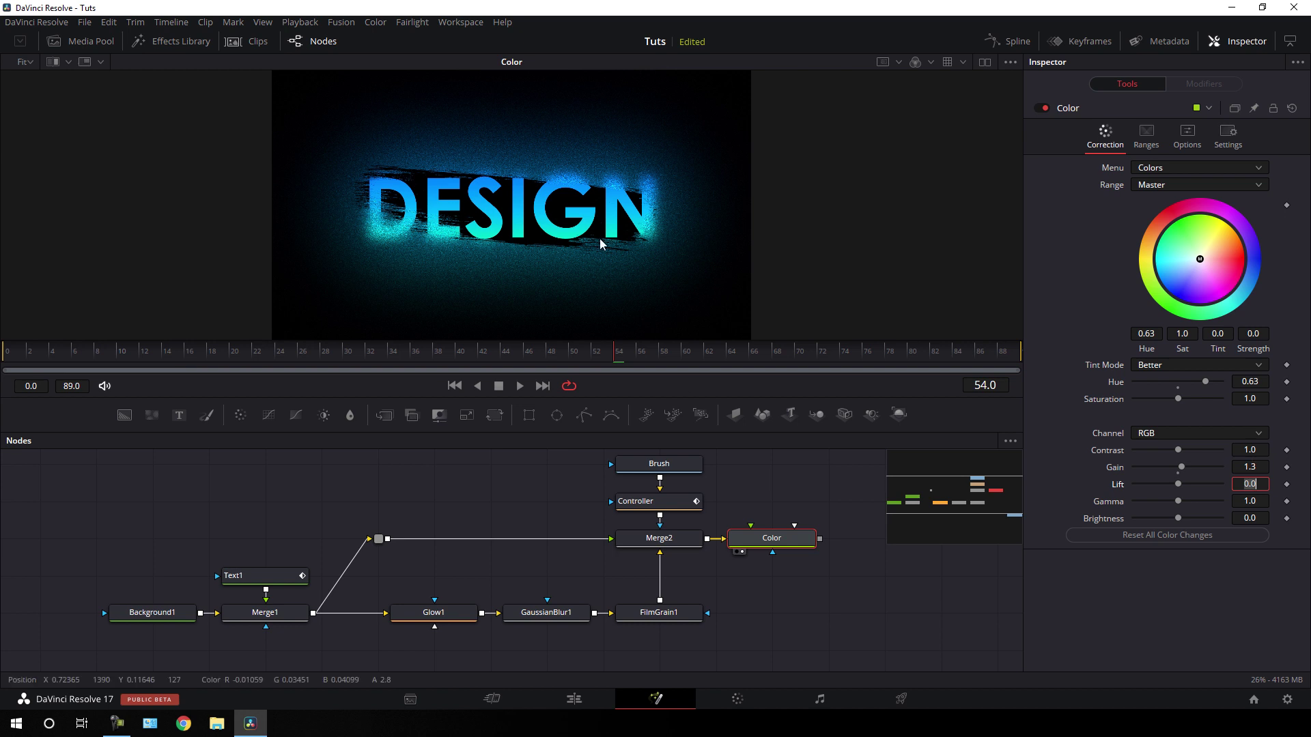
pyautogui.click(437, 357)
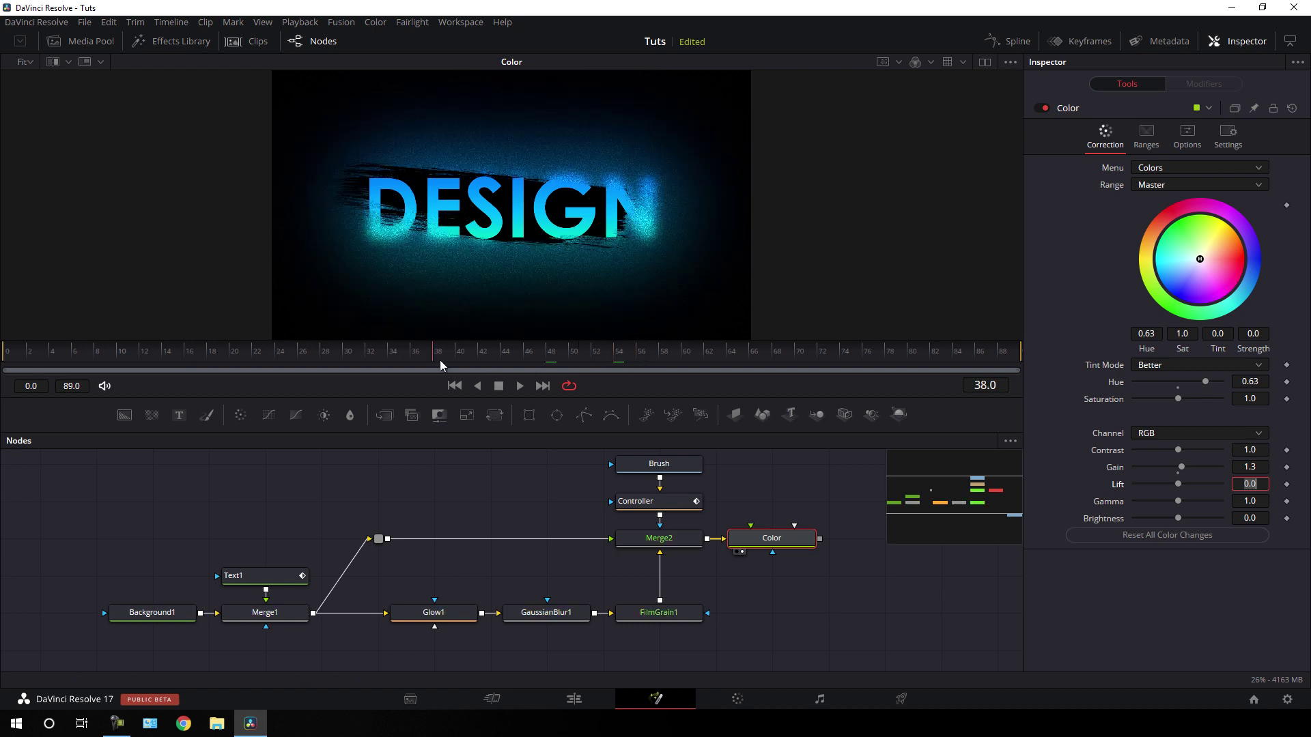
pyautogui.moveTo(440, 359)
pyautogui.mouseDown()
pyautogui.moveTo(325, 359)
pyautogui.moveTo(787, 359)
pyautogui.mouseUp()
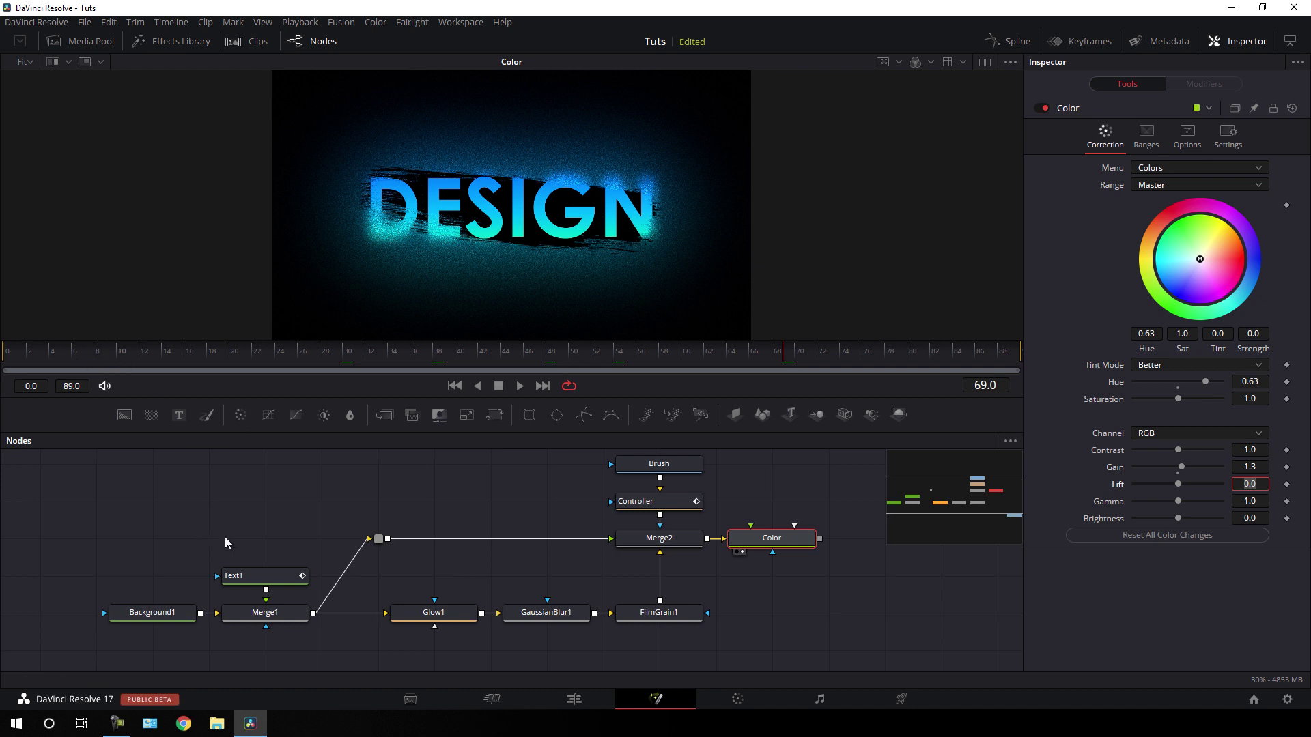
# - Start animating the Text1 shading opacity with a keyframe of 0.0 at frame 0
pyautogui.click(248, 576)
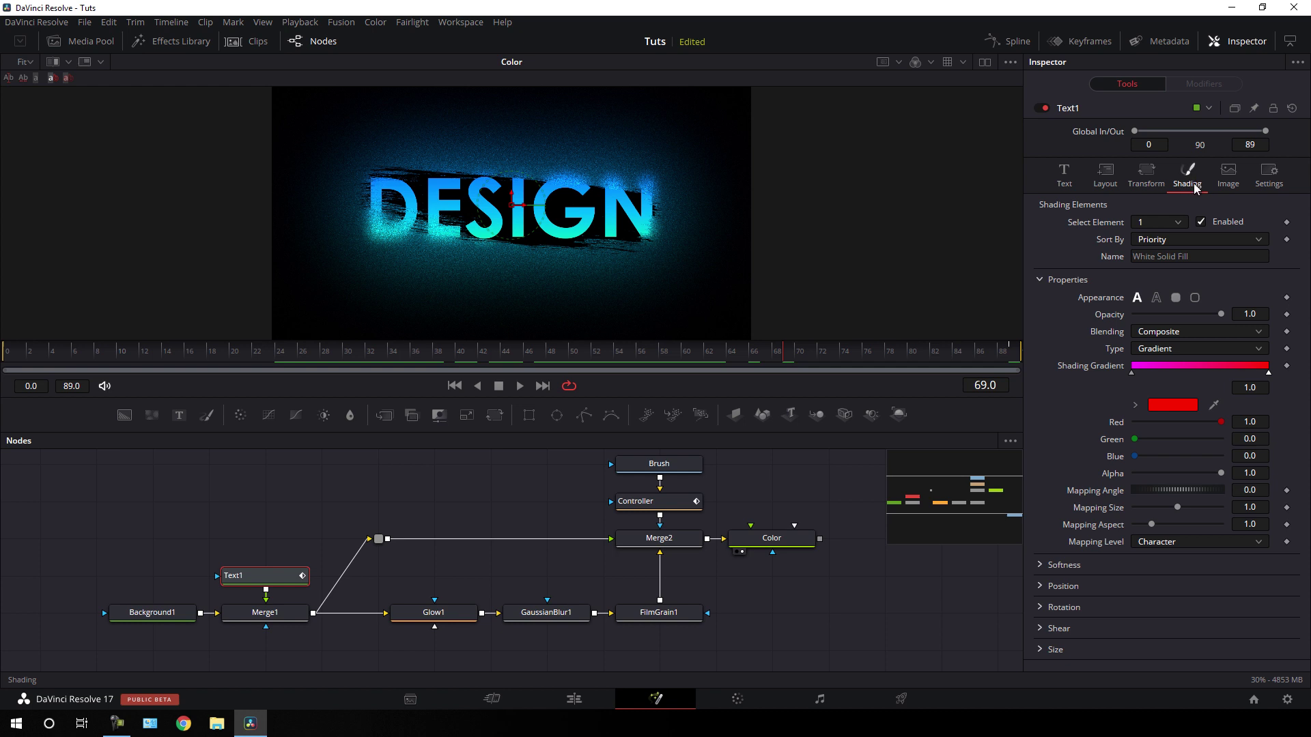
pyautogui.moveTo(61, 357); pyautogui.dragTo(2, 369)
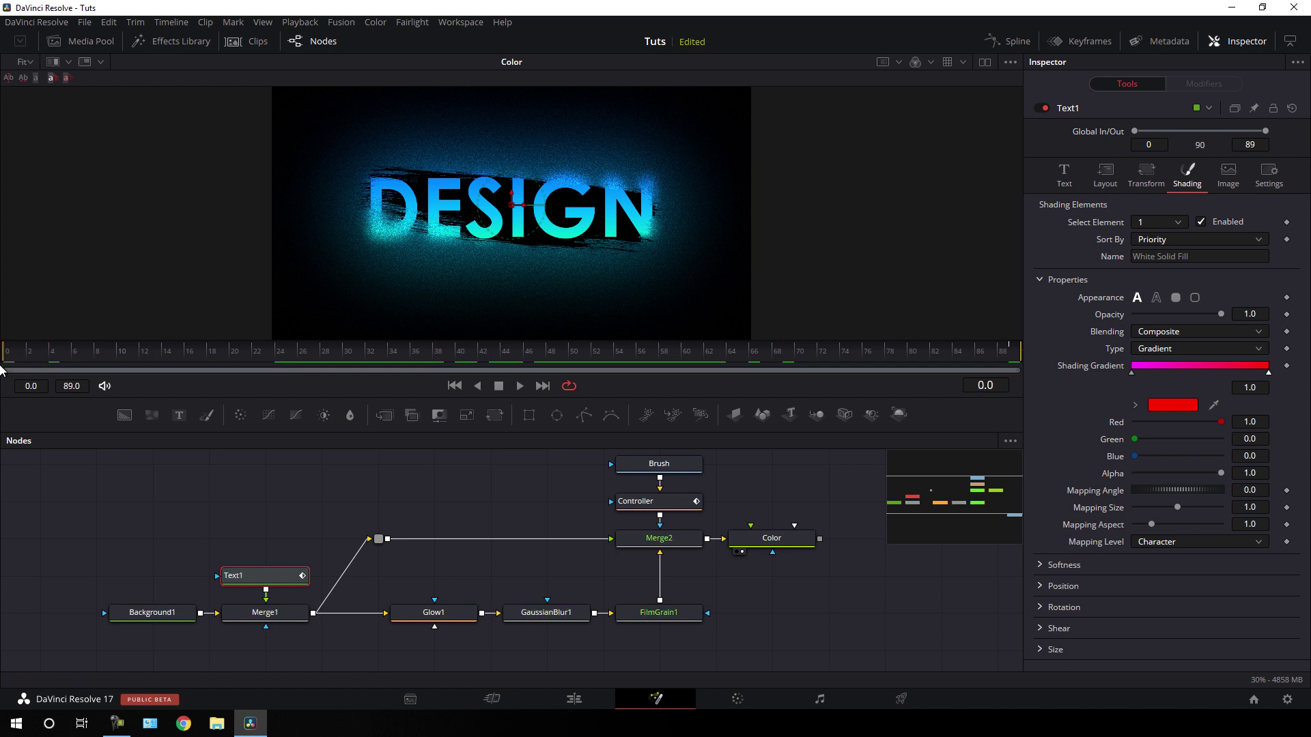
pyautogui.rightClick(1113, 319)
pyautogui.click(1120, 321)
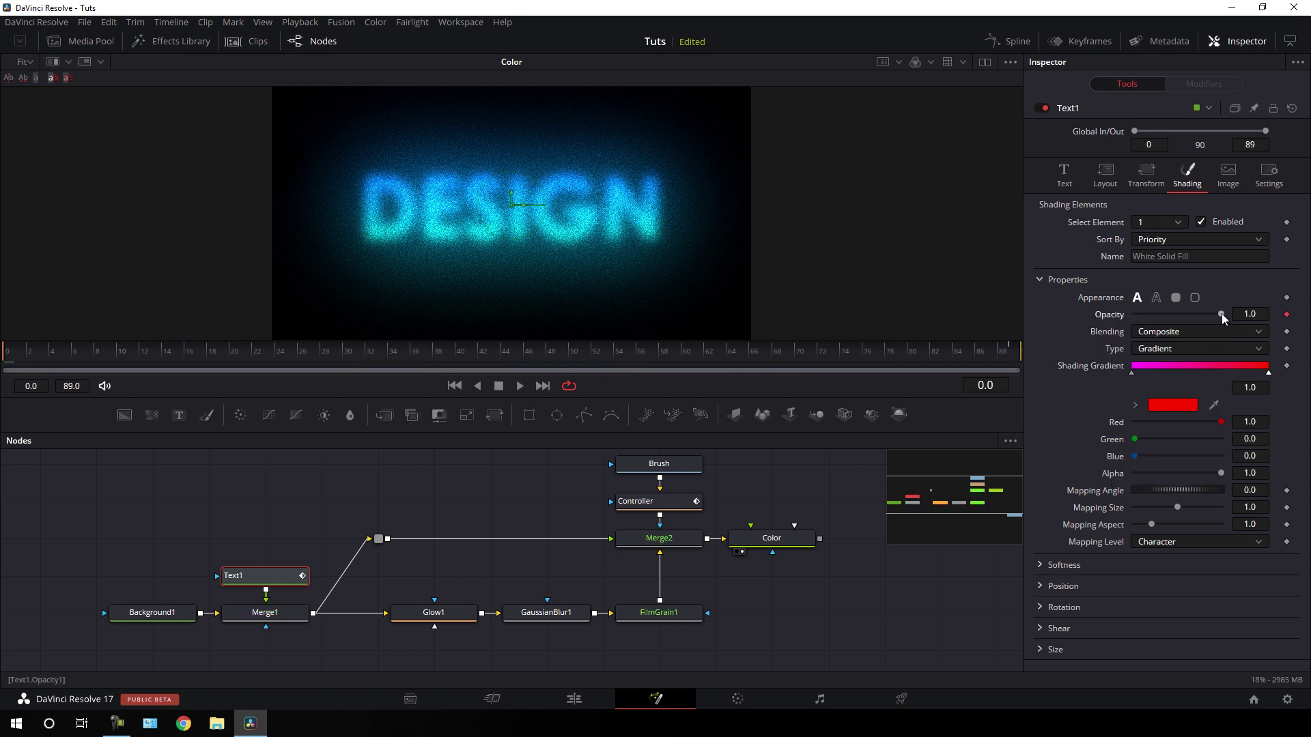
pyautogui.moveTo(1221, 314); pyautogui.dragTo(1134, 316)
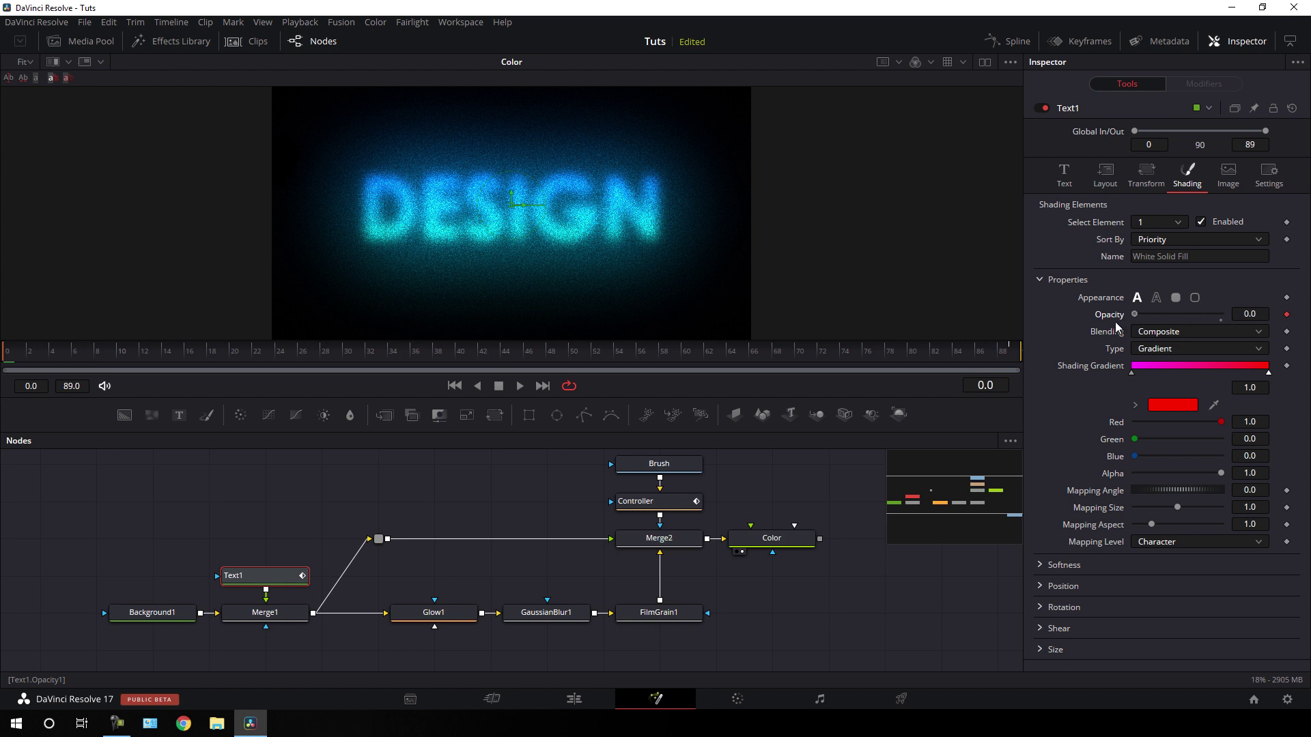
# - Keyframe the Text1 shading opacity to 1.0 at frame 1 and 0.0 at frame 2
pyautogui.click(17, 362)
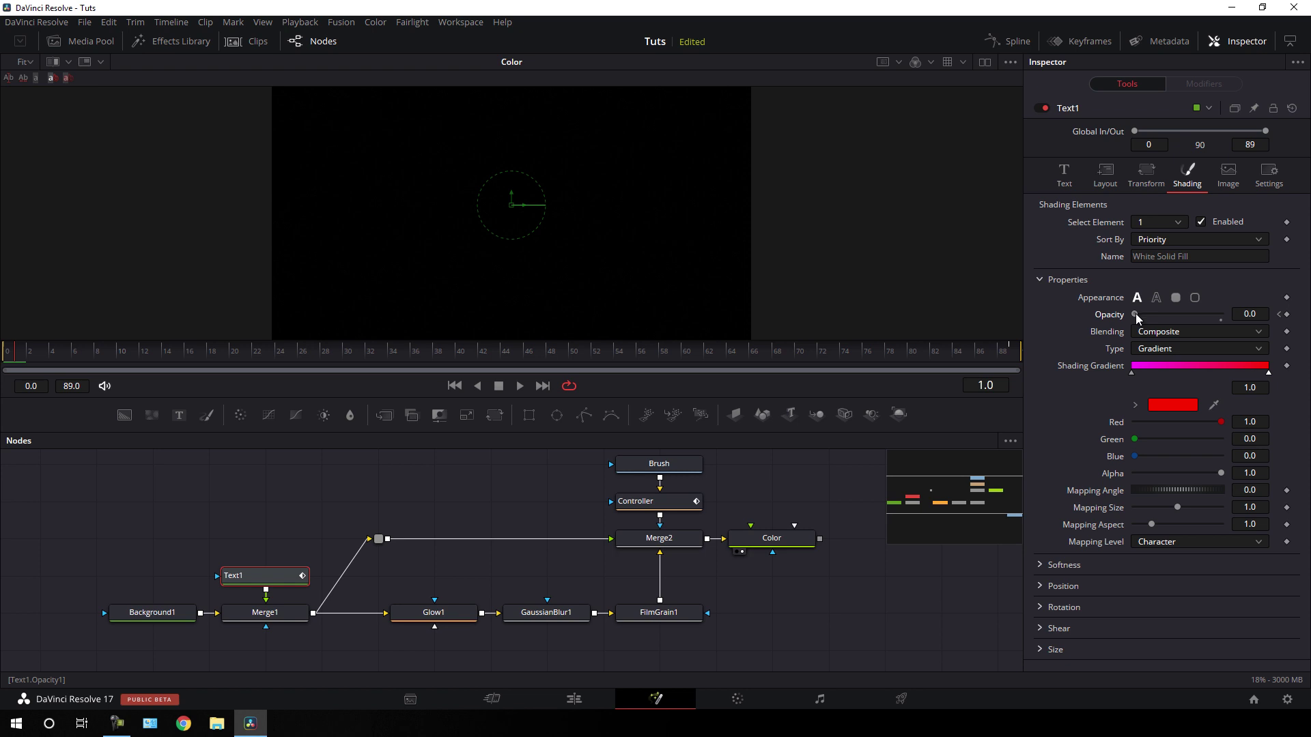
pyautogui.click(20, 362)
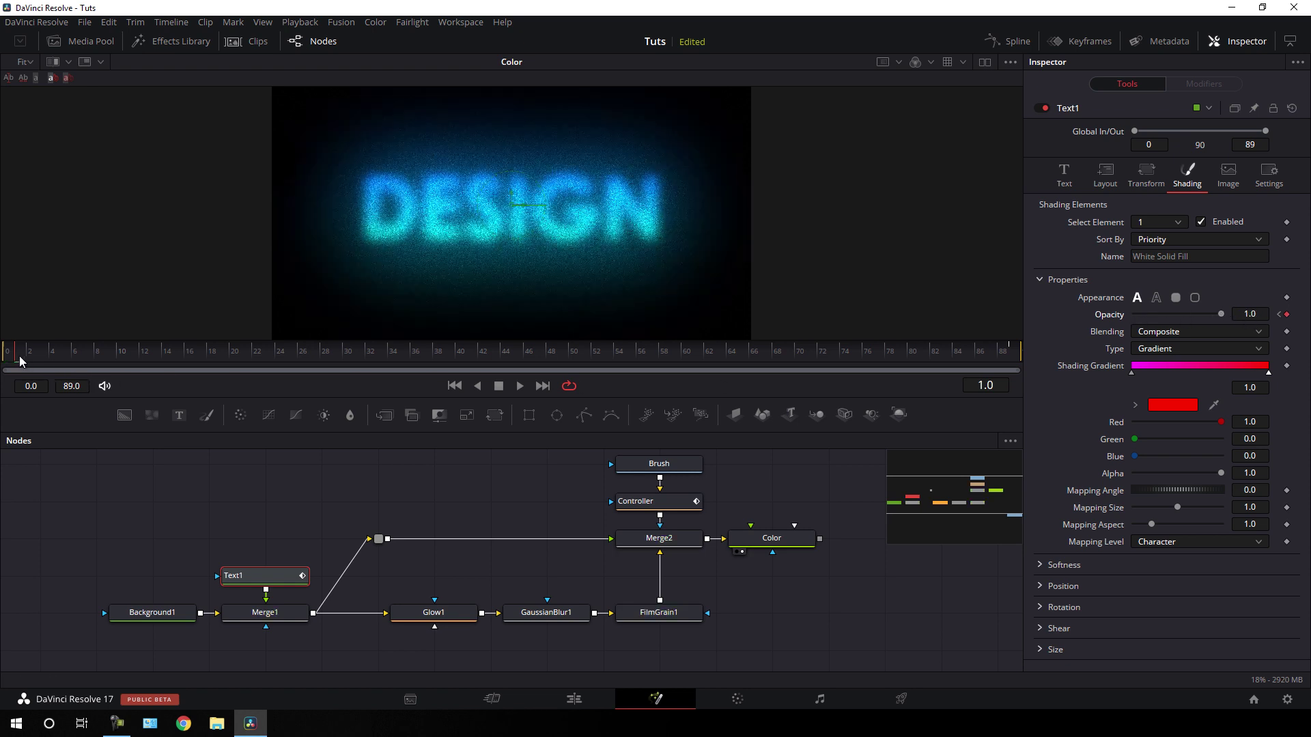
pyautogui.click(28, 361)
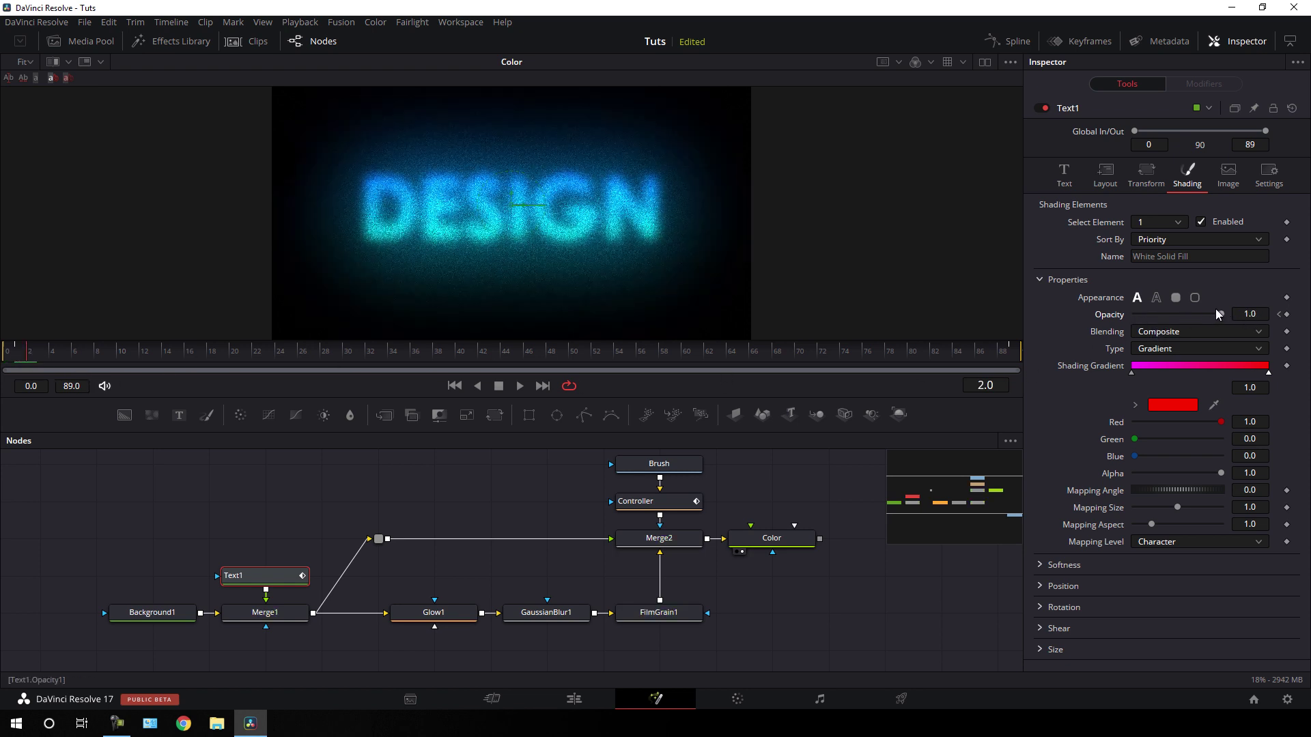
pyautogui.moveTo(1220, 316); pyautogui.dragTo(1117, 332)
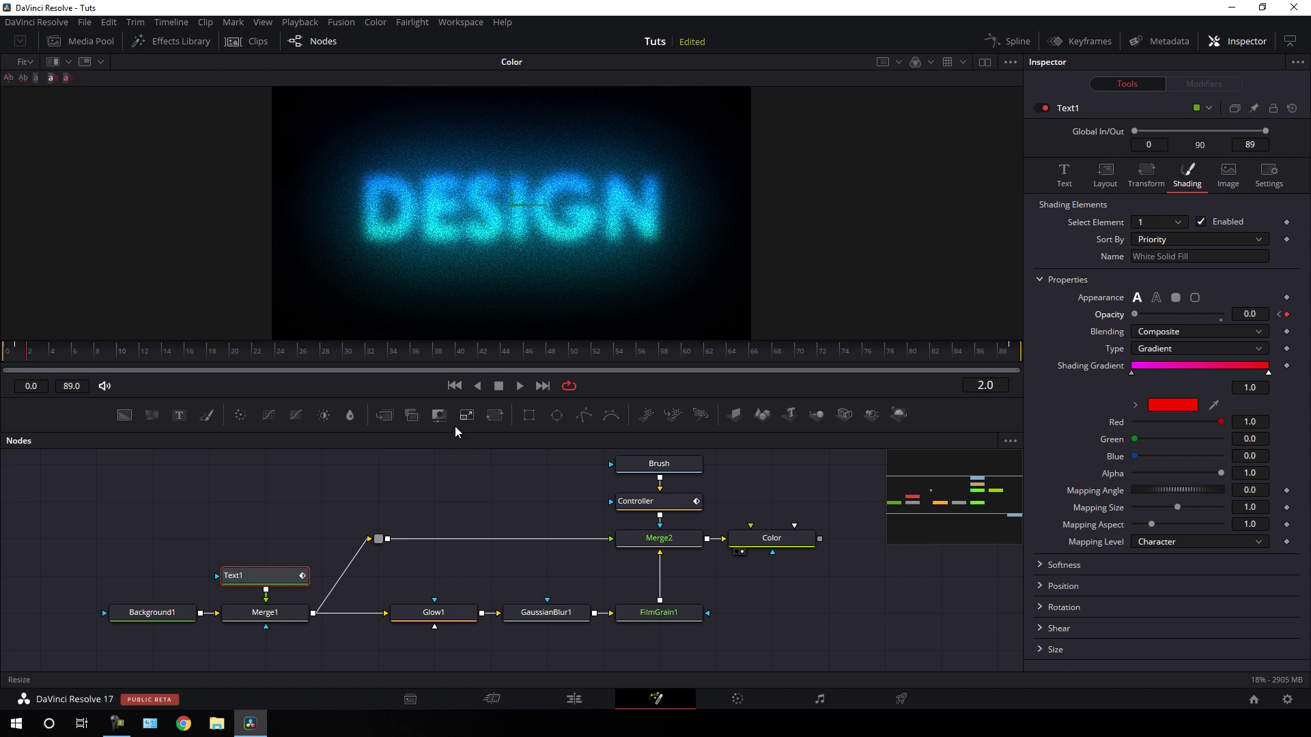
pyautogui.click(27, 366)
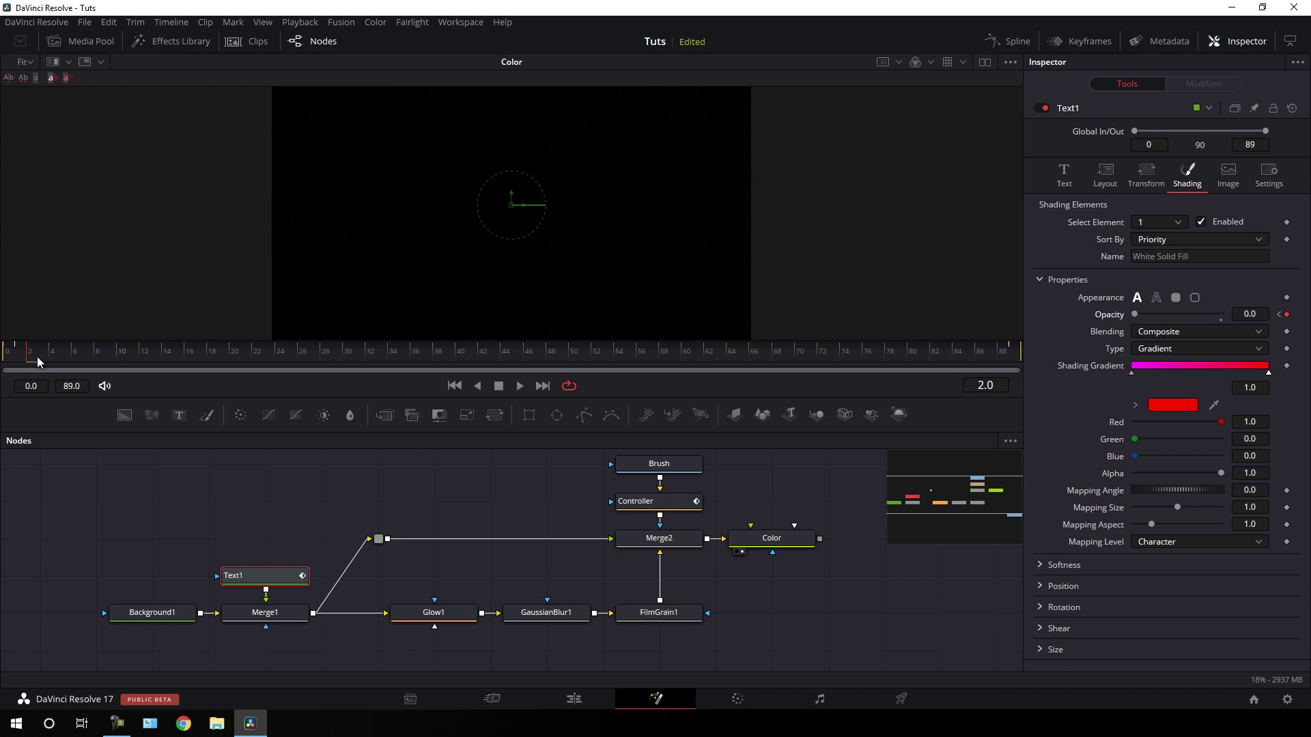
# - Continue the text flicker with opacity keyframes of 1.0 at frame 4, 0.0 at frame 5 and 1.0 at frame 6
pyautogui.click(52, 362)
pyautogui.moveTo(1134, 316); pyautogui.dragTo(1230, 323)
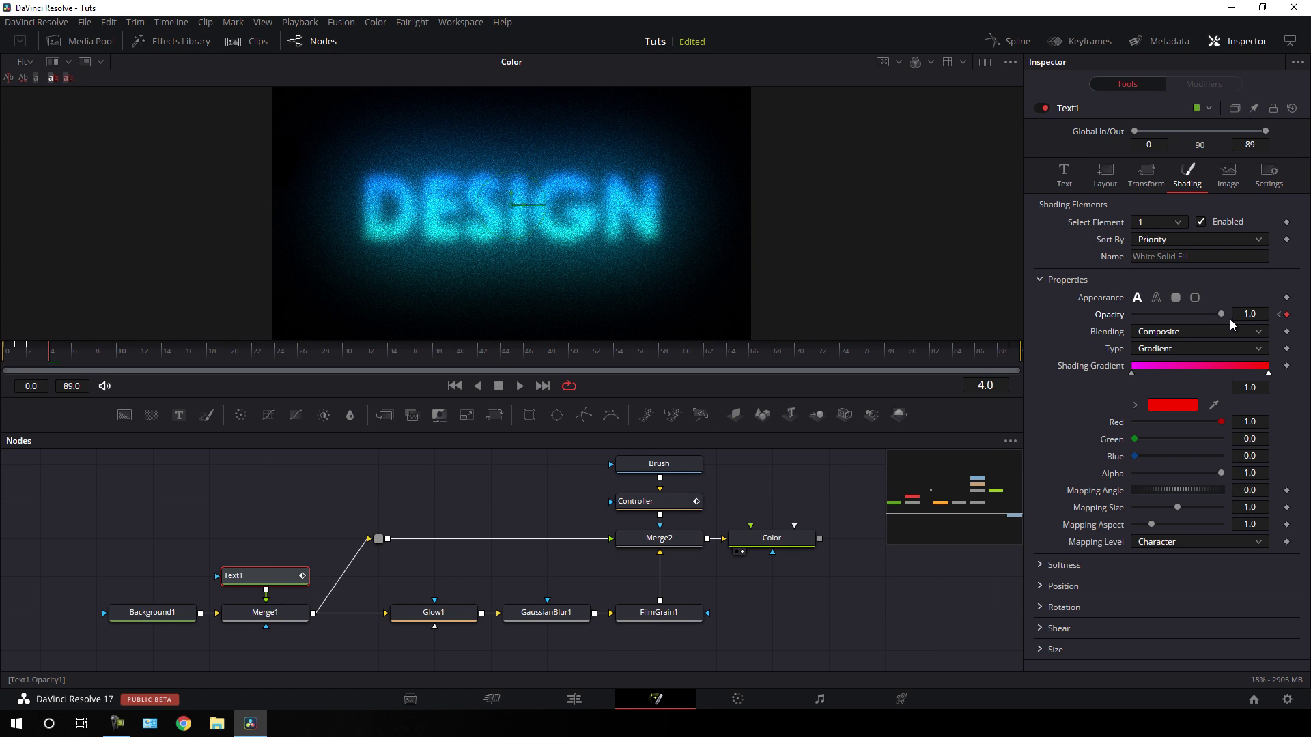
pyautogui.click(63, 356)
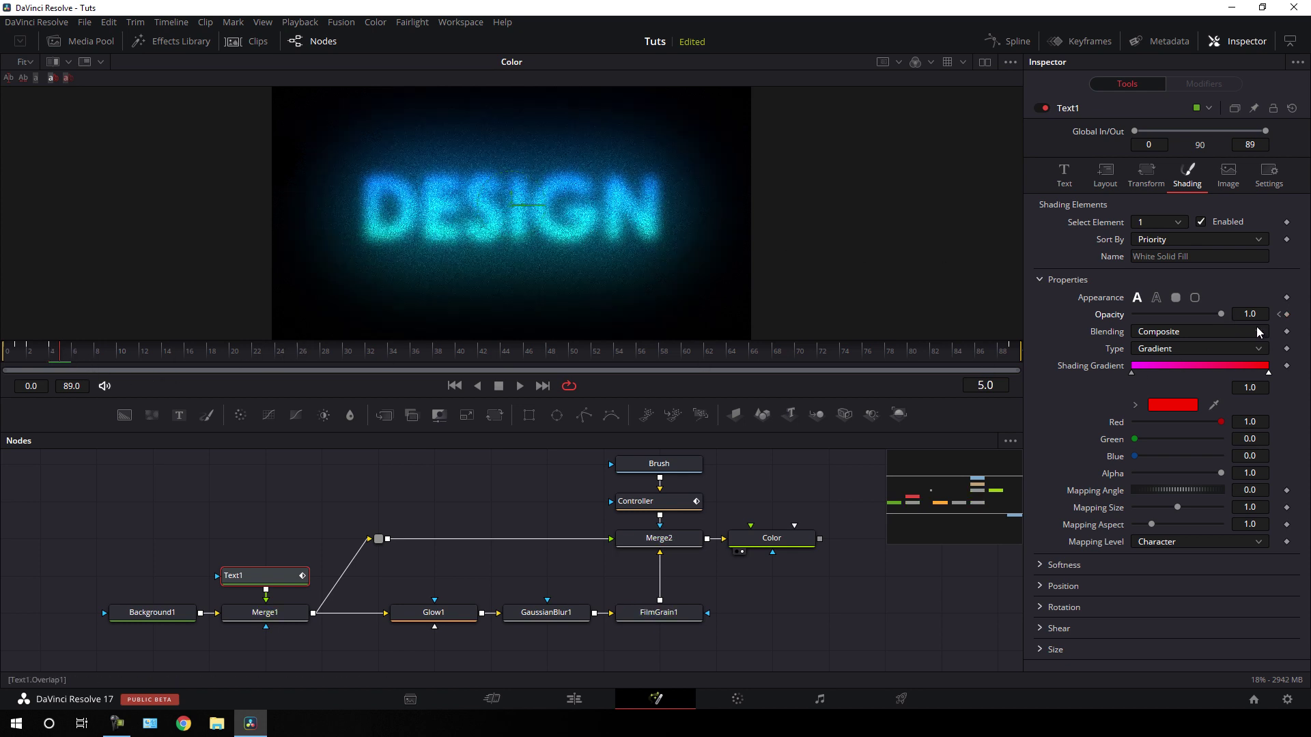
pyautogui.moveTo(1219, 312); pyautogui.dragTo(1119, 318)
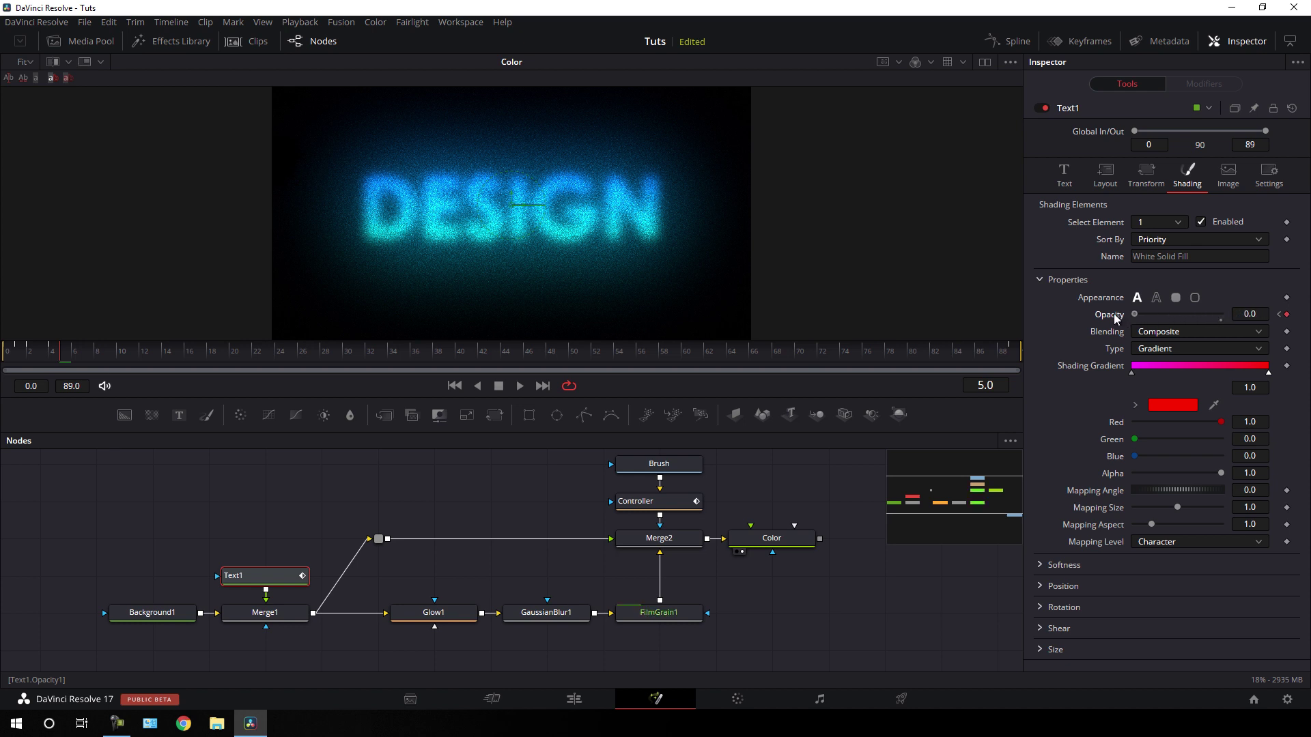
pyautogui.click(74, 356)
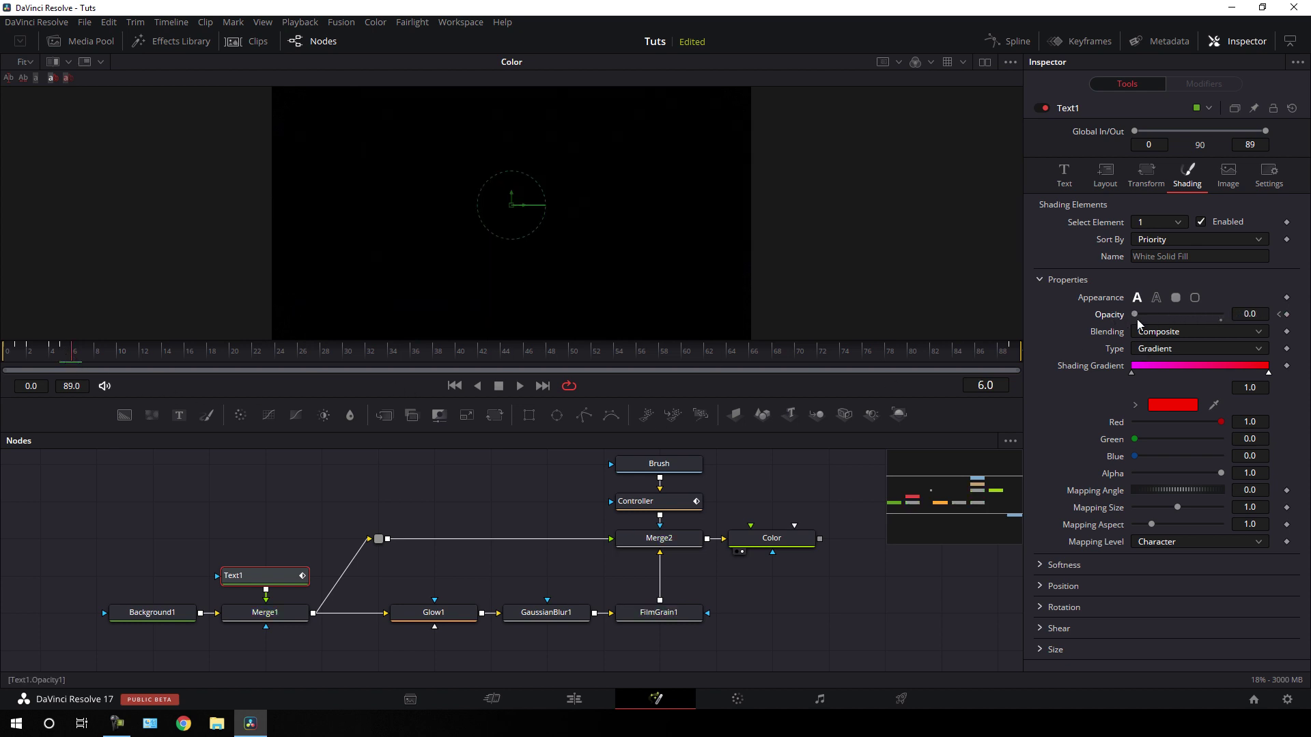
pyautogui.moveTo(1136, 314); pyautogui.dragTo(1235, 318)
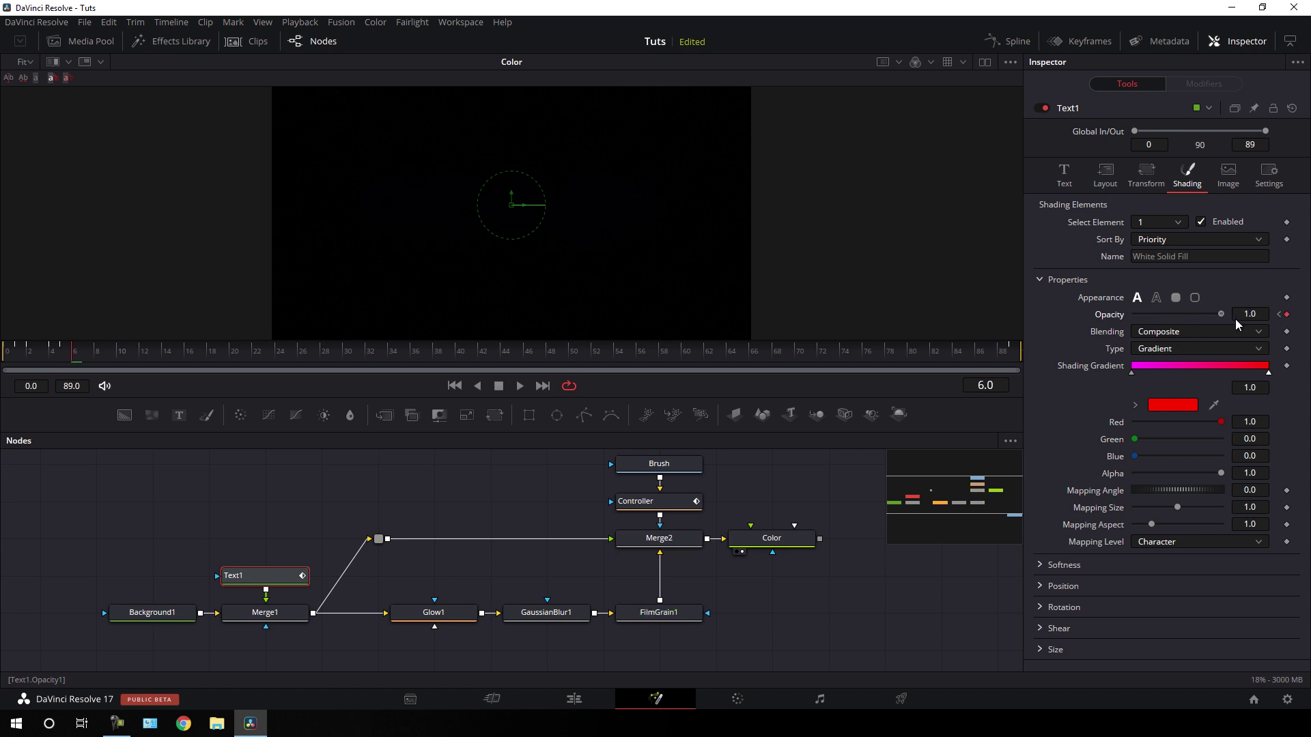
# - Add one more flicker with Text1 opacity keyframes of 1.0 at frame 10, 0.0 at frame 11 and 1.0 at frame 12
pyautogui.click(96, 356)
pyautogui.click(118, 356)
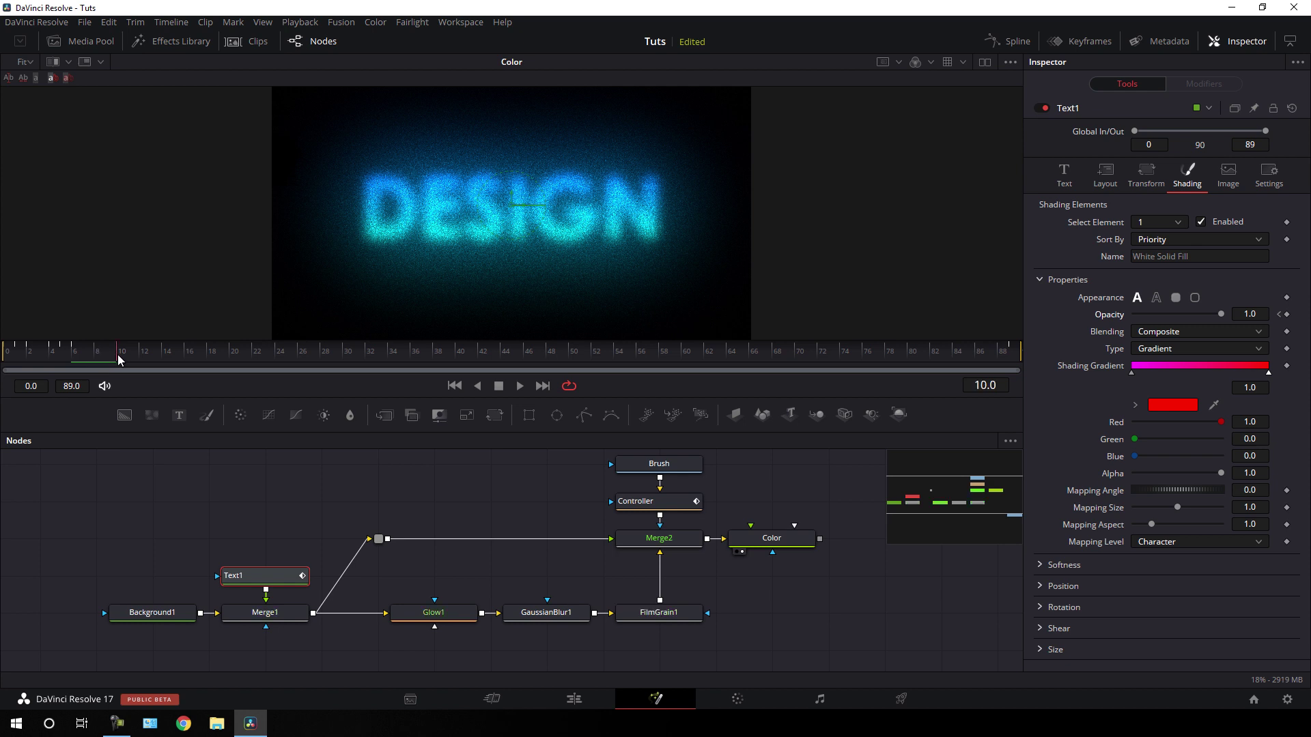
pyautogui.click(1287, 315)
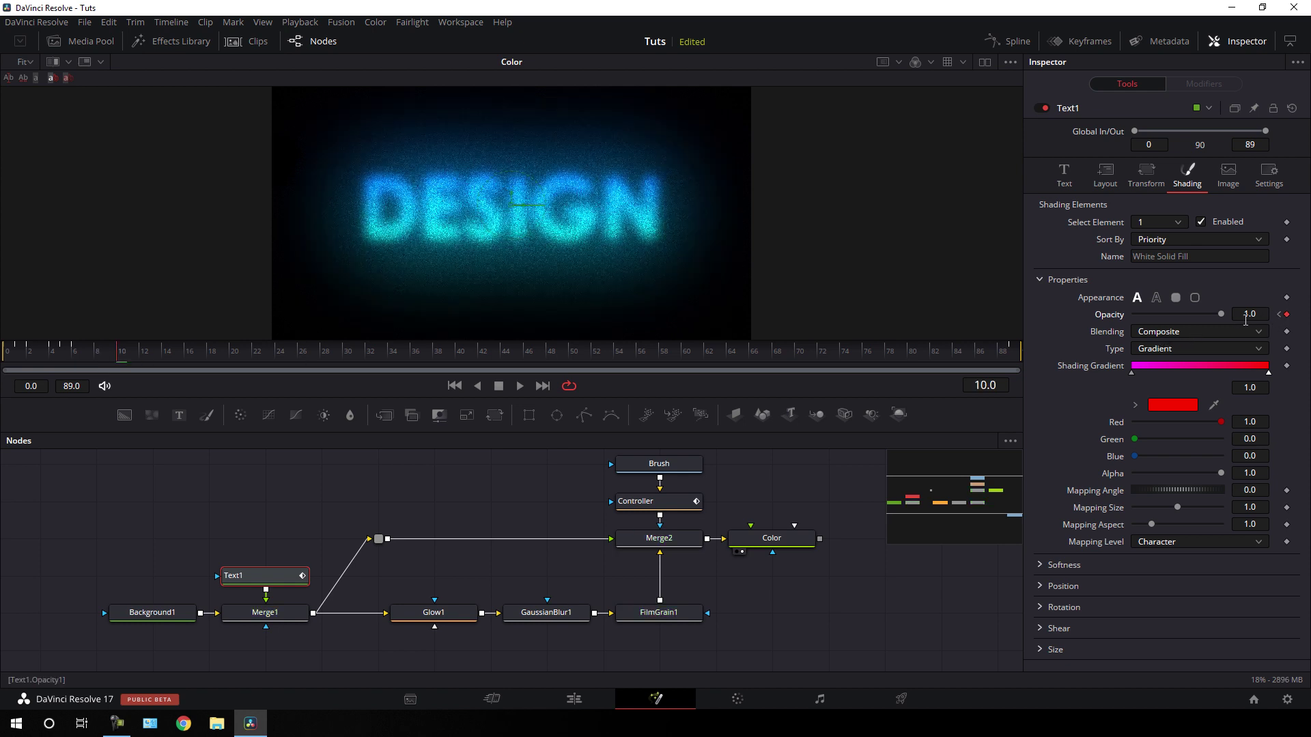
pyautogui.click(127, 358)
pyautogui.moveTo(1221, 314); pyautogui.dragTo(1128, 318)
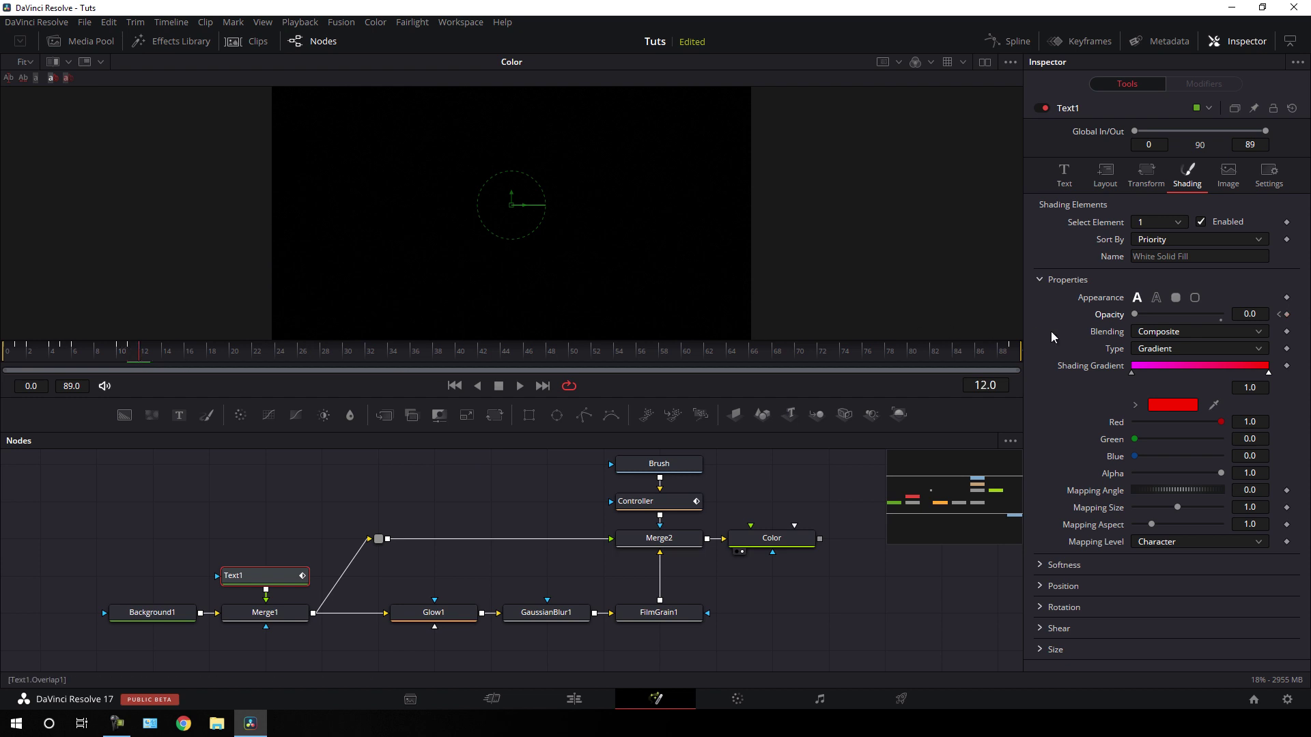
pyautogui.moveTo(1138, 314); pyautogui.dragTo(1235, 325)
pyautogui.moveTo(130, 356)
pyautogui.mouseDown()
pyautogui.moveTo(24, 357)
pyautogui.moveTo(145, 356)
pyautogui.mouseUp()
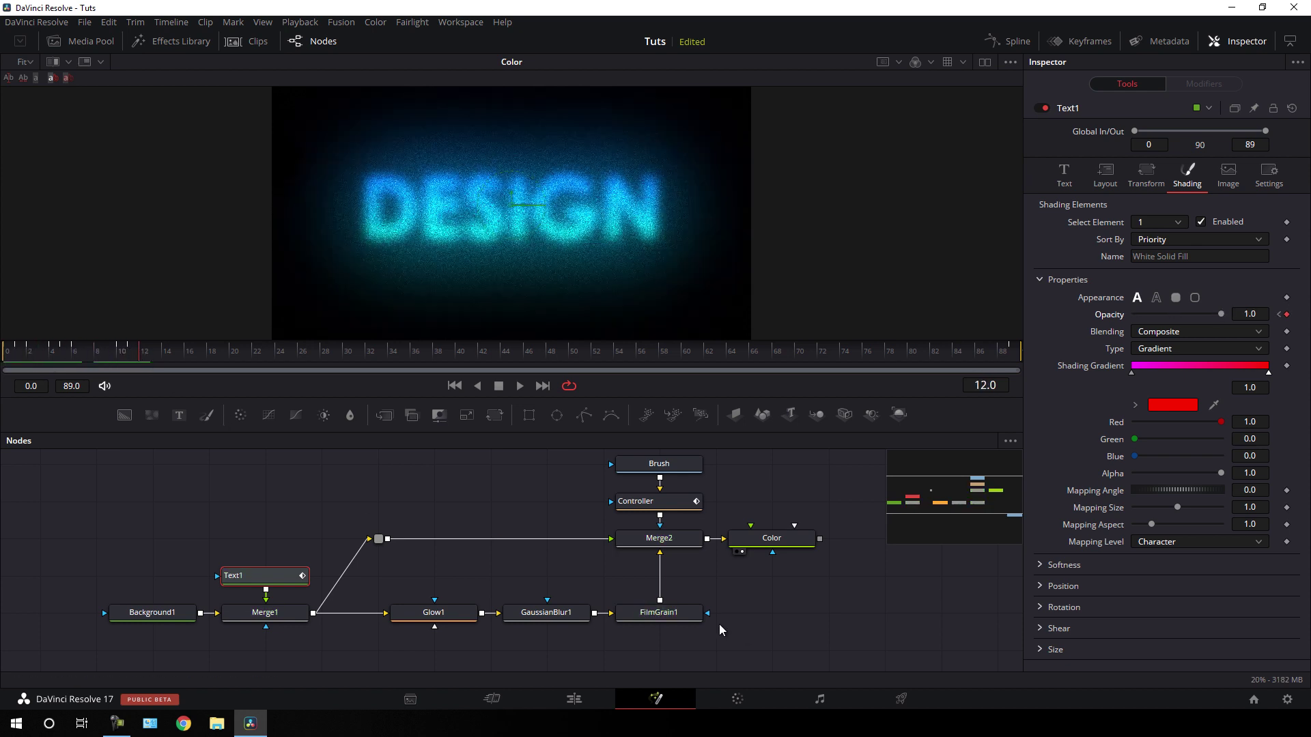
# - Place MediaOut1 beside the Color node and connect the Color output to it
pyautogui.moveTo(806, 610); pyautogui.dragTo(641, 578)
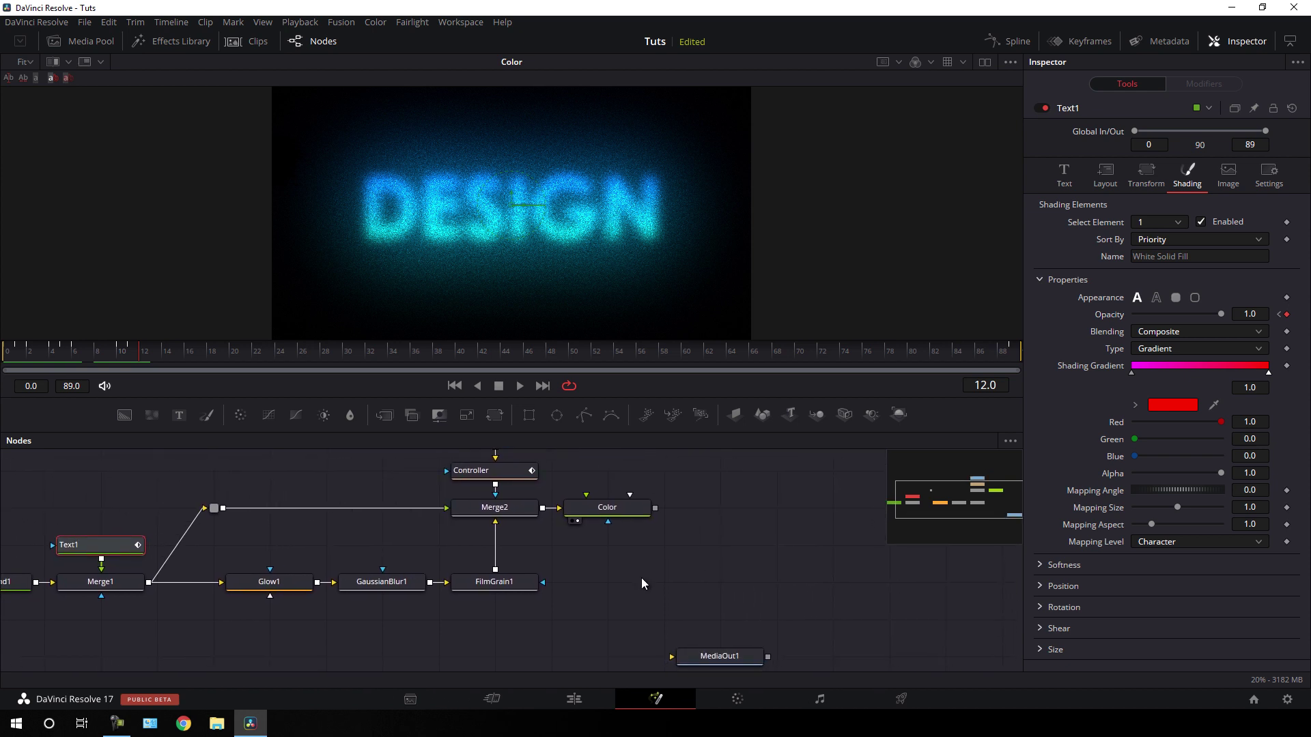
pyautogui.moveTo(727, 660); pyautogui.dragTo(775, 519)
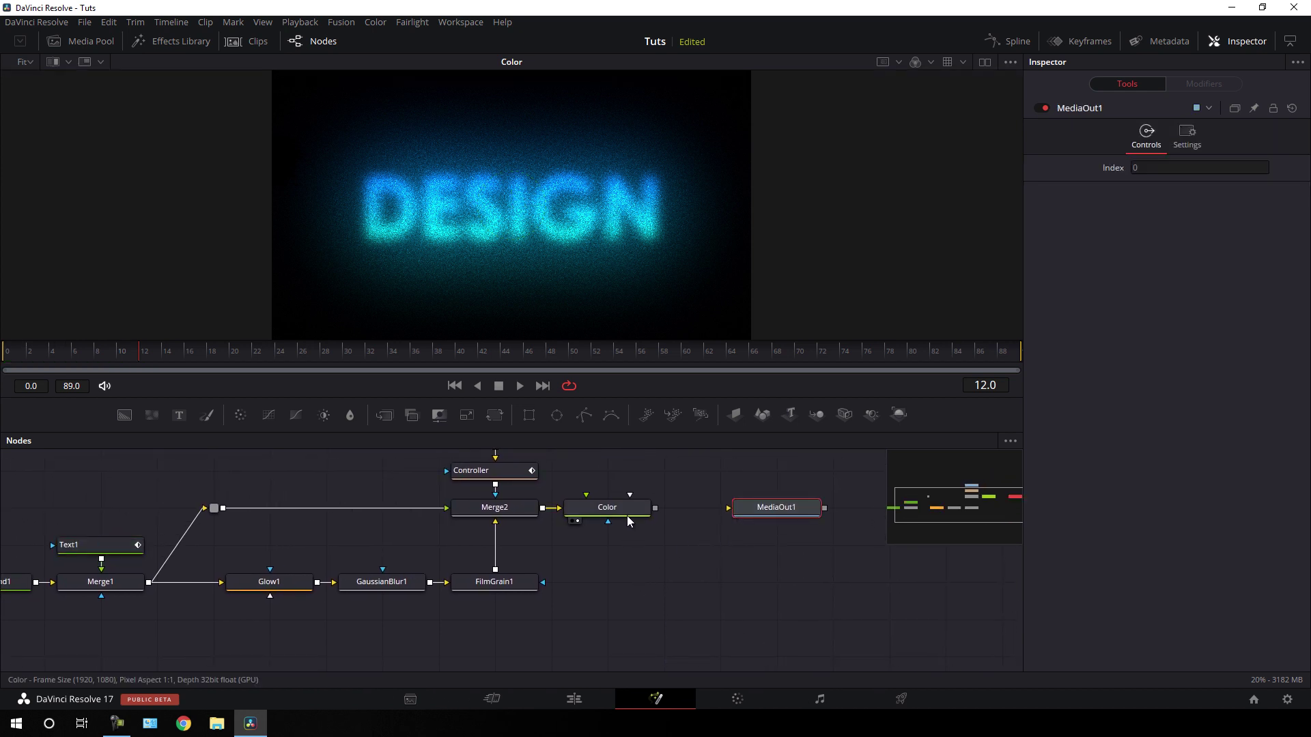
pyautogui.moveTo(655, 509); pyautogui.dragTo(760, 511)
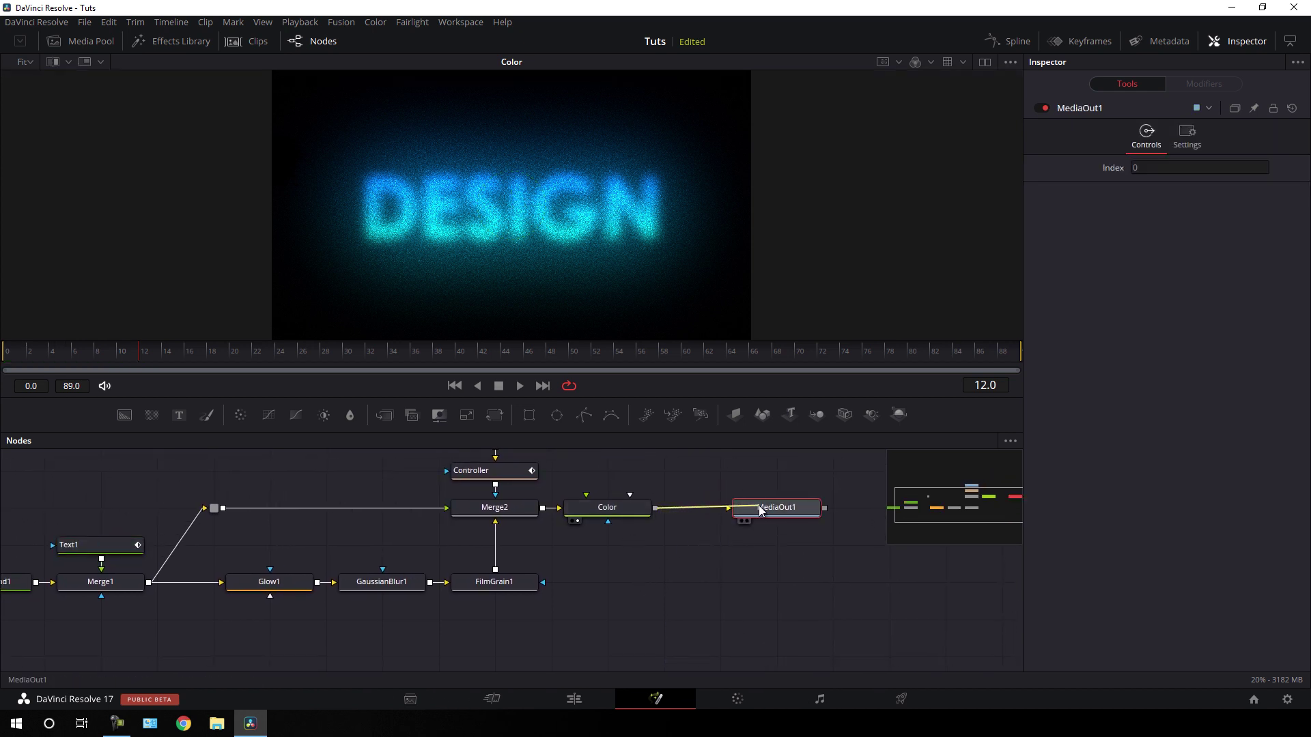
# - Return to the Edit page and apply 2.40 output blanking to the timeline, previewing it on a revealed frame of the title
pyautogui.click(577, 705)
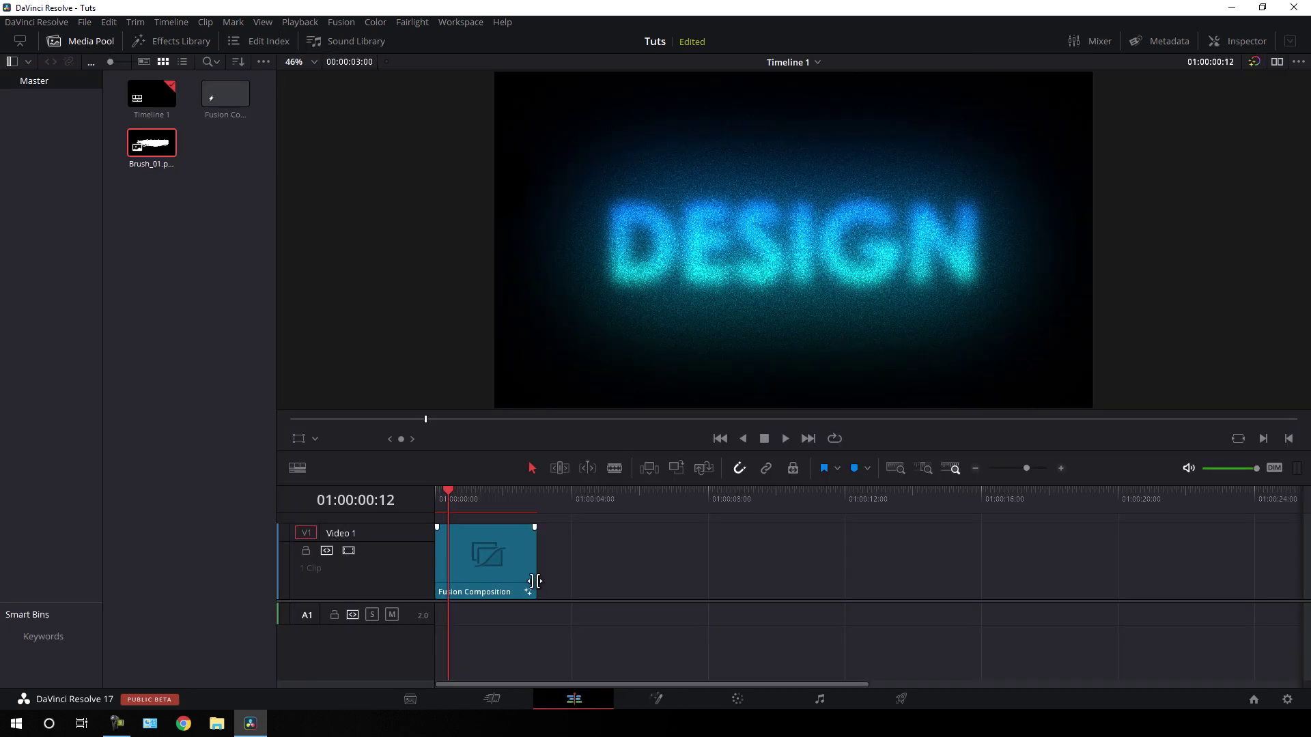
pyautogui.click(489, 504)
pyautogui.moveTo(489, 500); pyautogui.dragTo(506, 511)
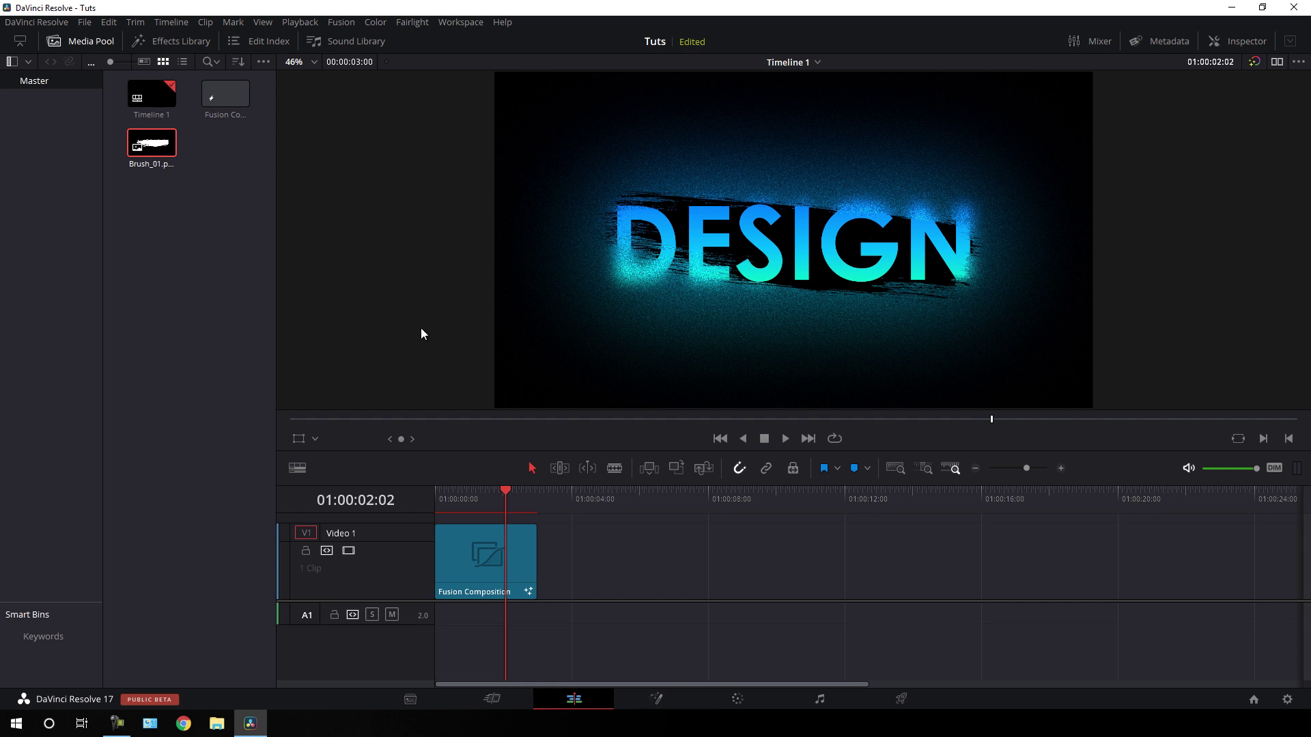
pyautogui.click(172, 22)
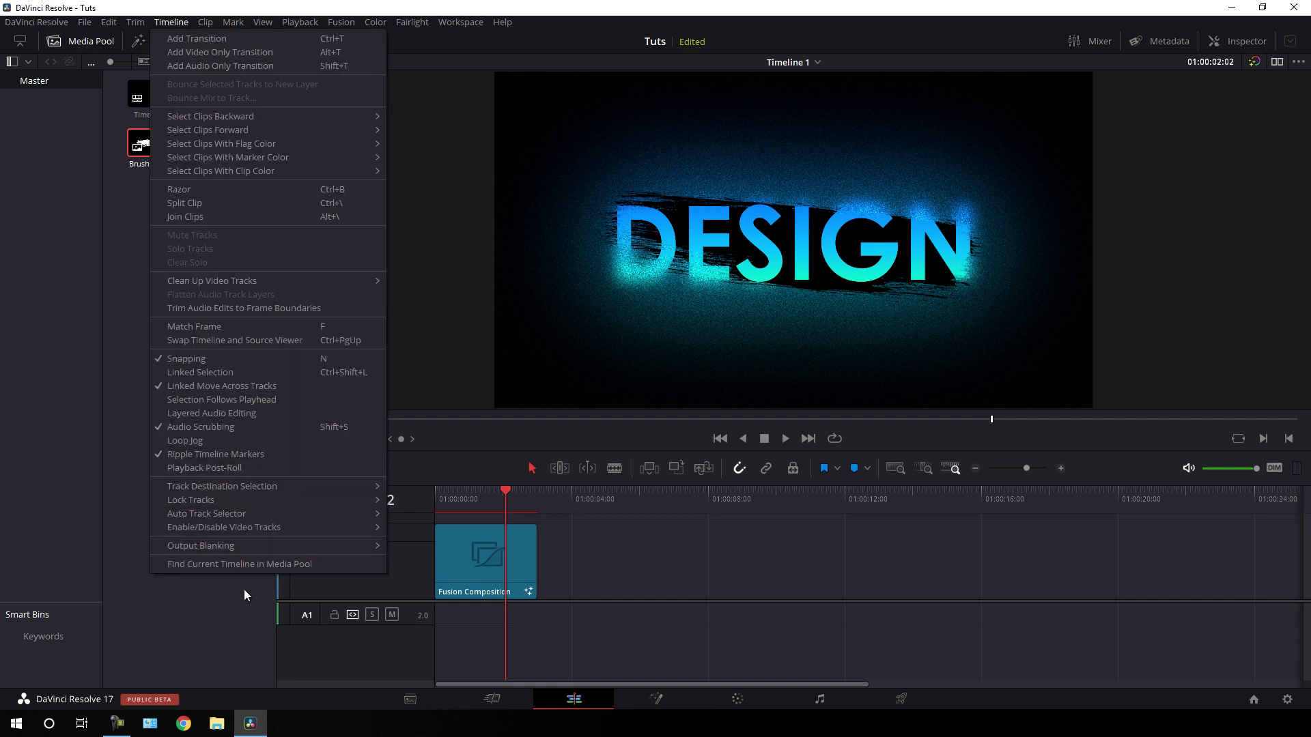
pyautogui.moveTo(241, 546)
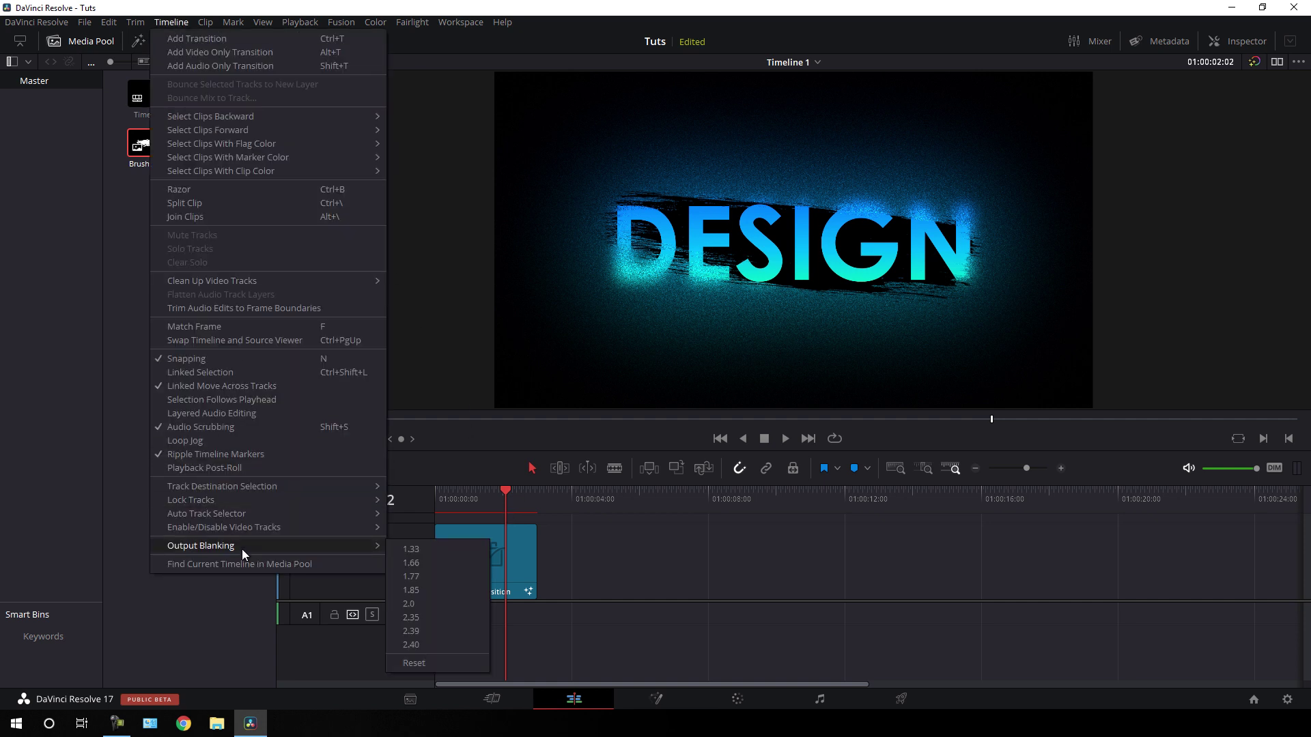
pyautogui.click(424, 646)
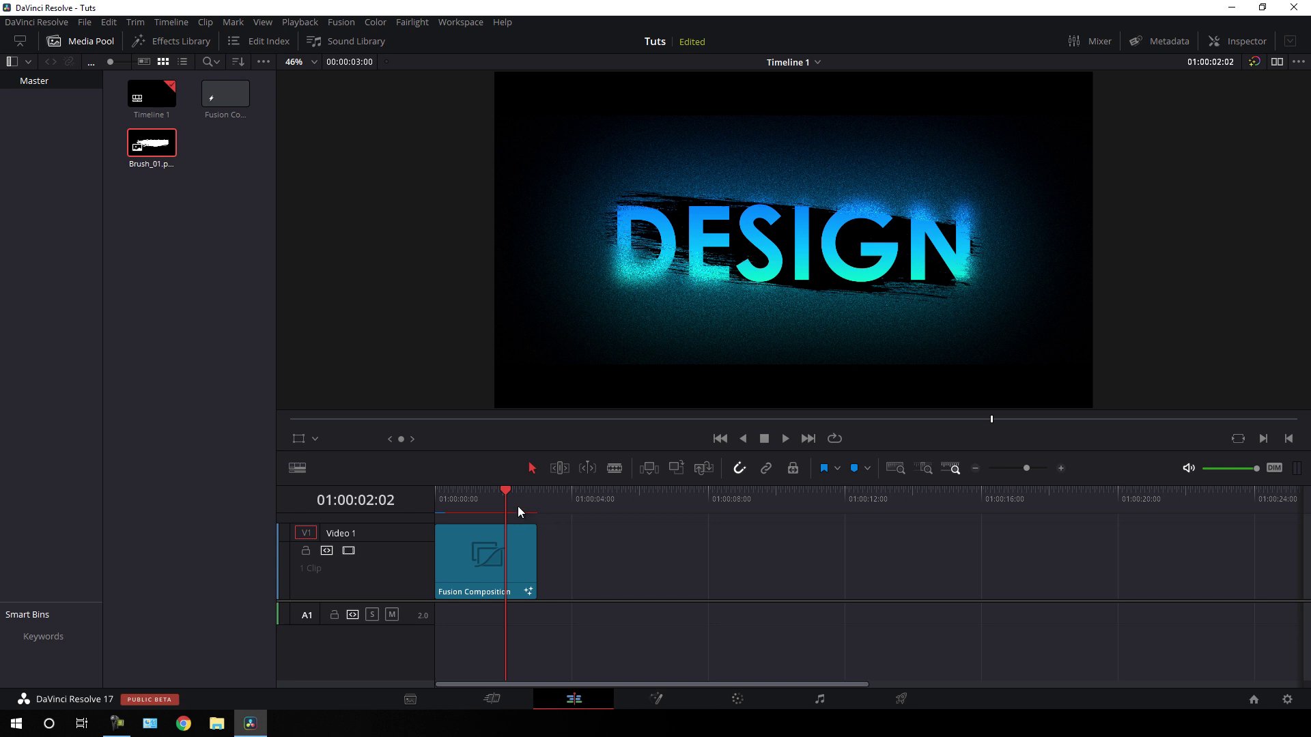
# - Duplicate the Fusion Composition clip and place the copy directly after the original at 01:00:03:00
pyautogui.moveTo(509, 496)
pyautogui.mouseDown()
pyautogui.moveTo(486, 497)
pyautogui.moveTo(503, 506)
pyautogui.mouseUp()
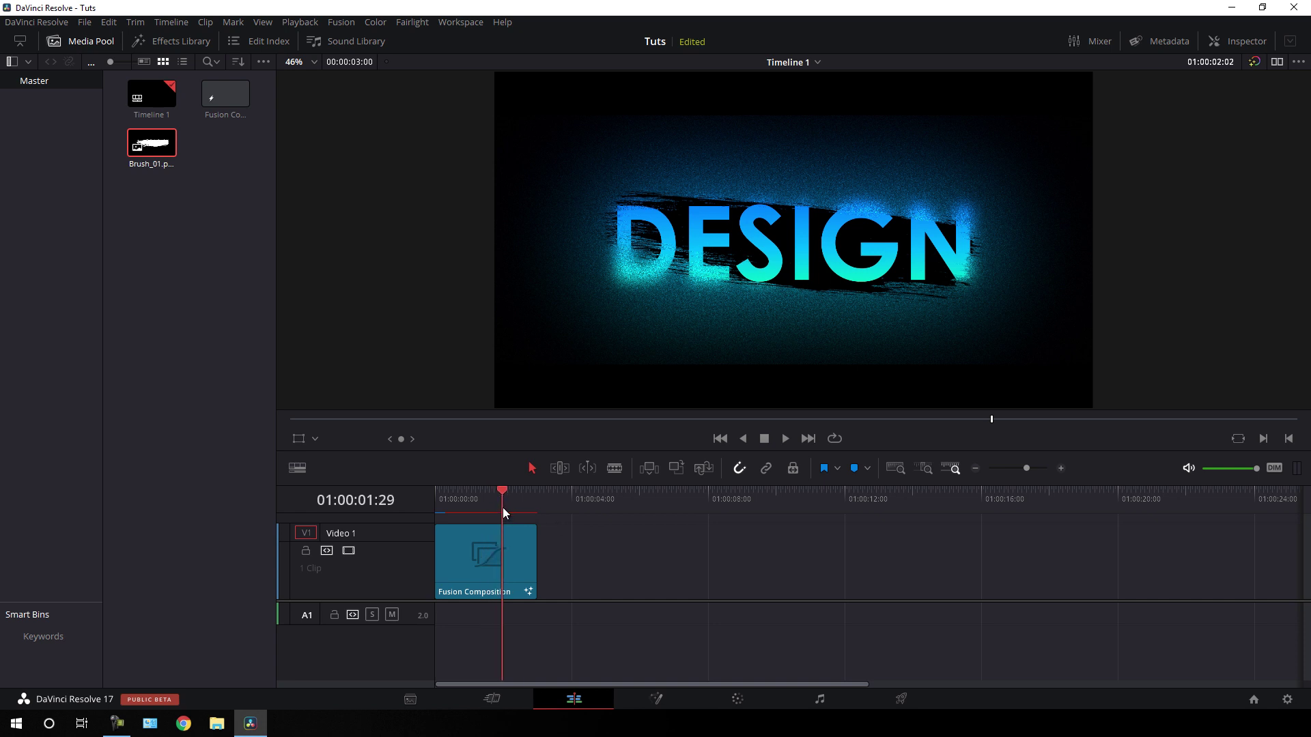
pyautogui.click(513, 547)
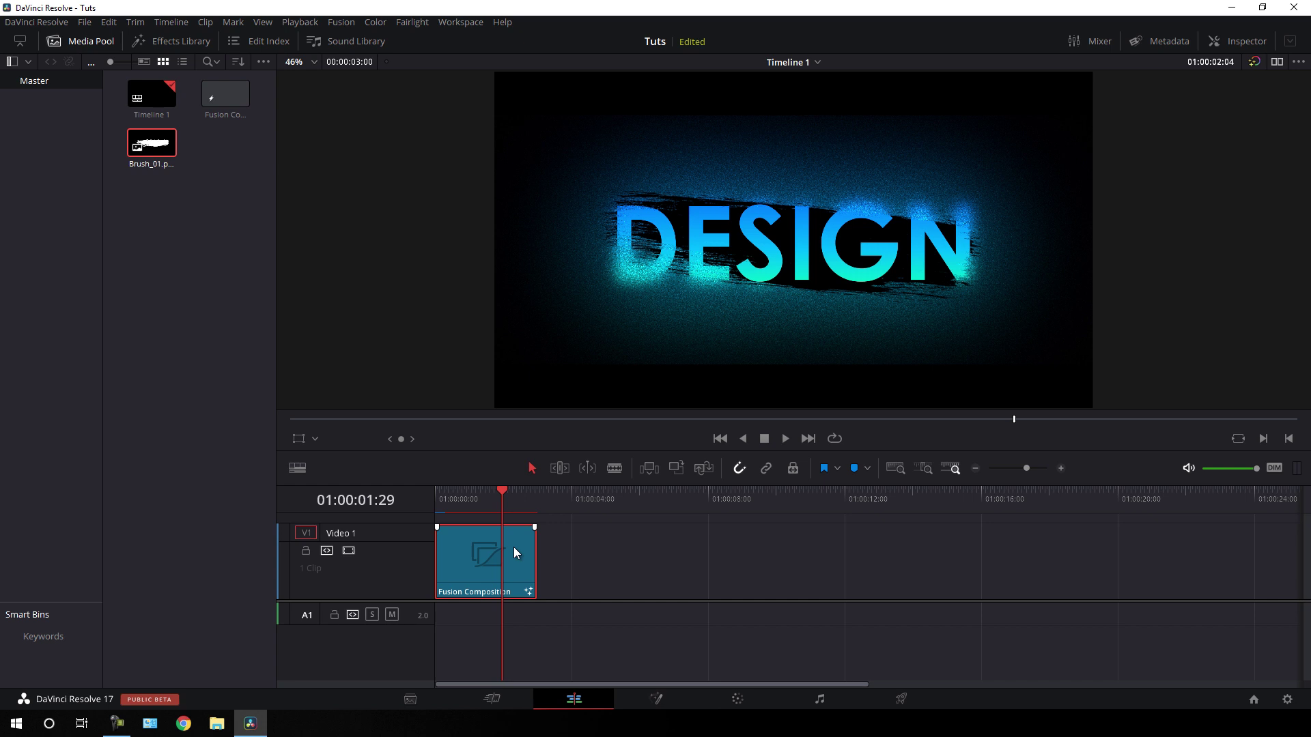
pyautogui.click(540, 494)
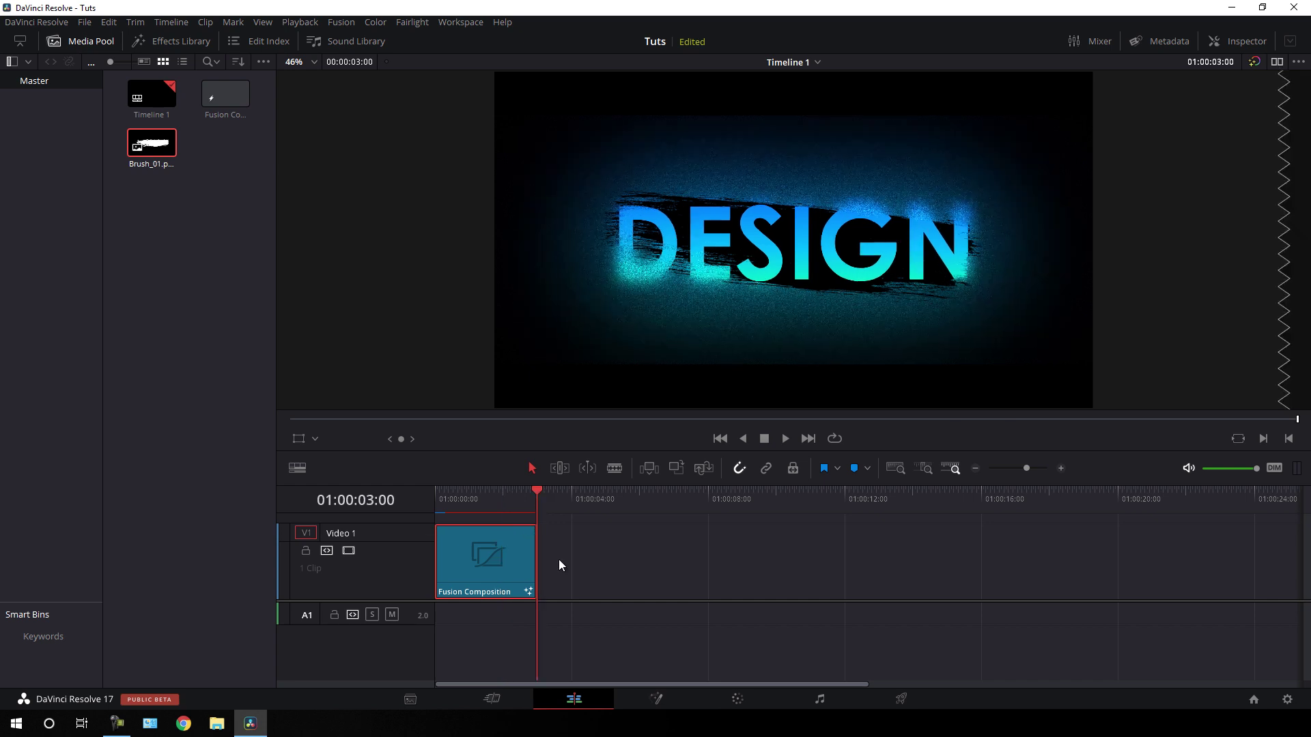
pyautogui.hotkey('ctrl', 'v')
# - Open the duplicated composition in Fusion and set the Color node's hue to 0.0 for a pink-magenta look
pyautogui.click(623, 502)
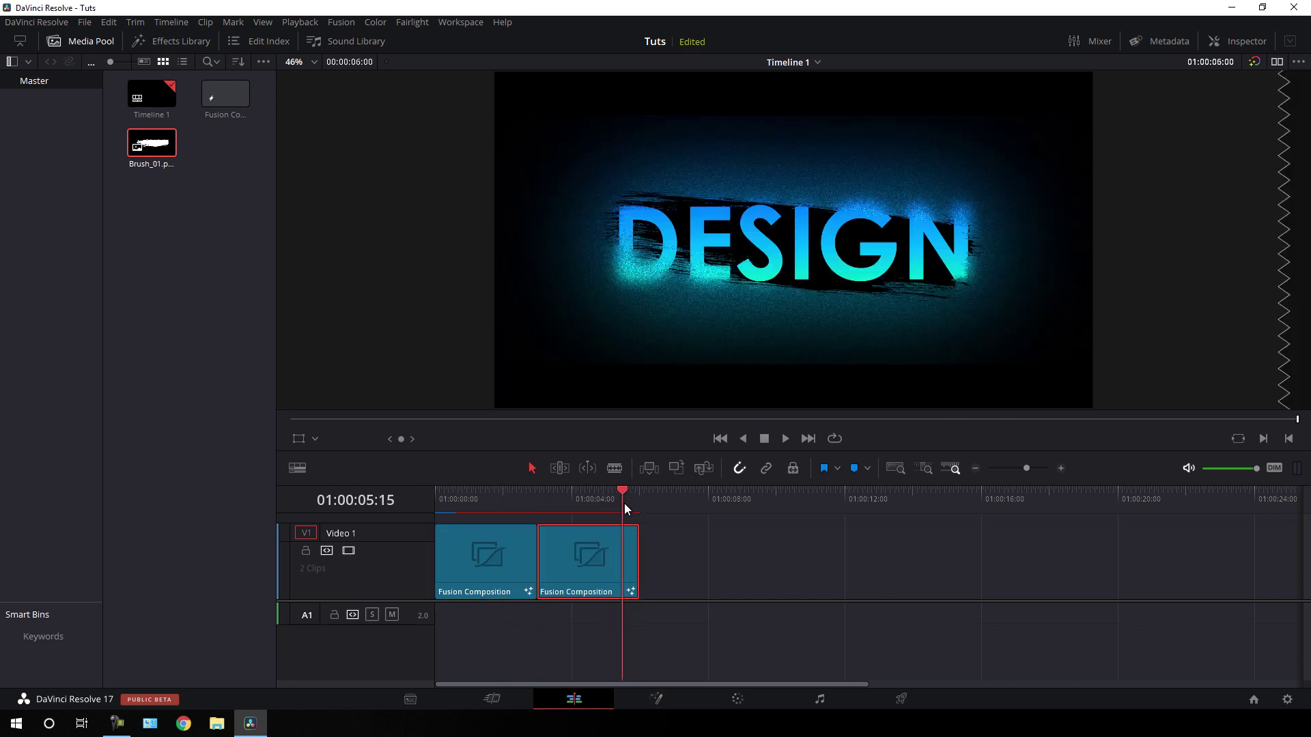
pyautogui.moveTo(624, 503); pyautogui.dragTo(601, 491)
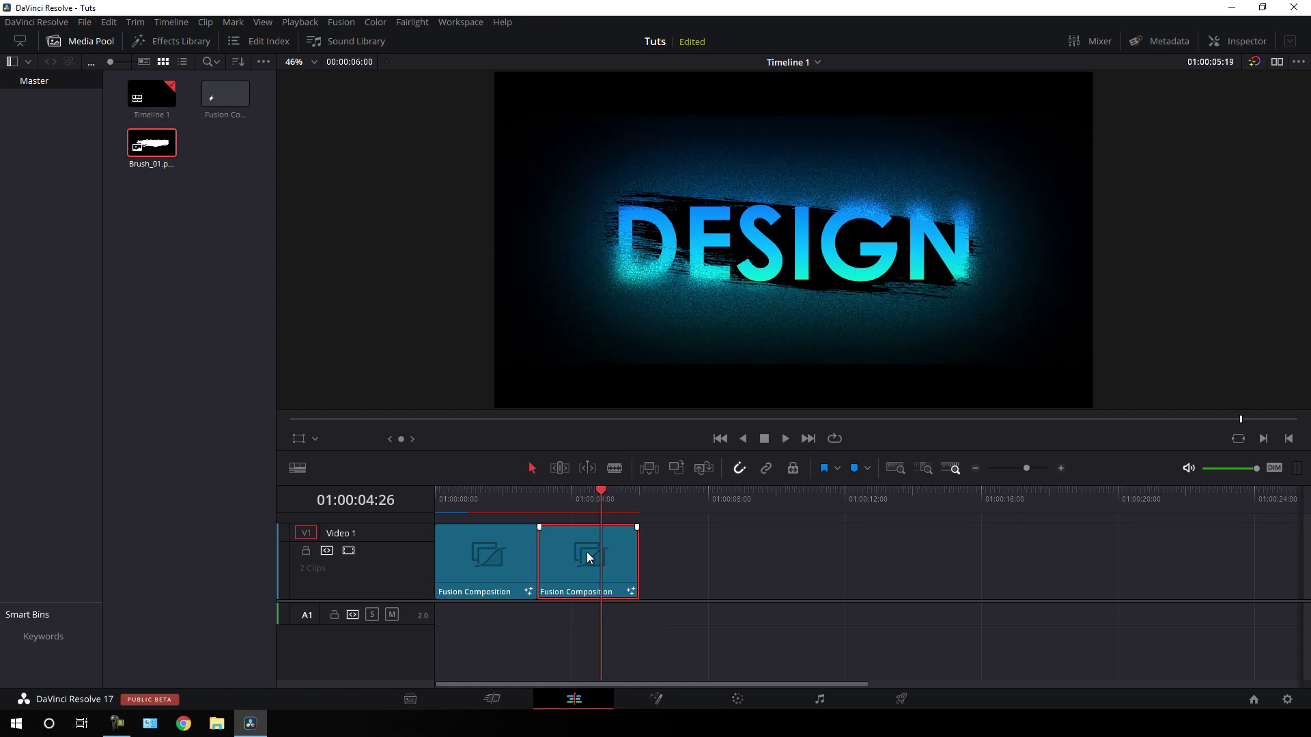
pyautogui.click(657, 697)
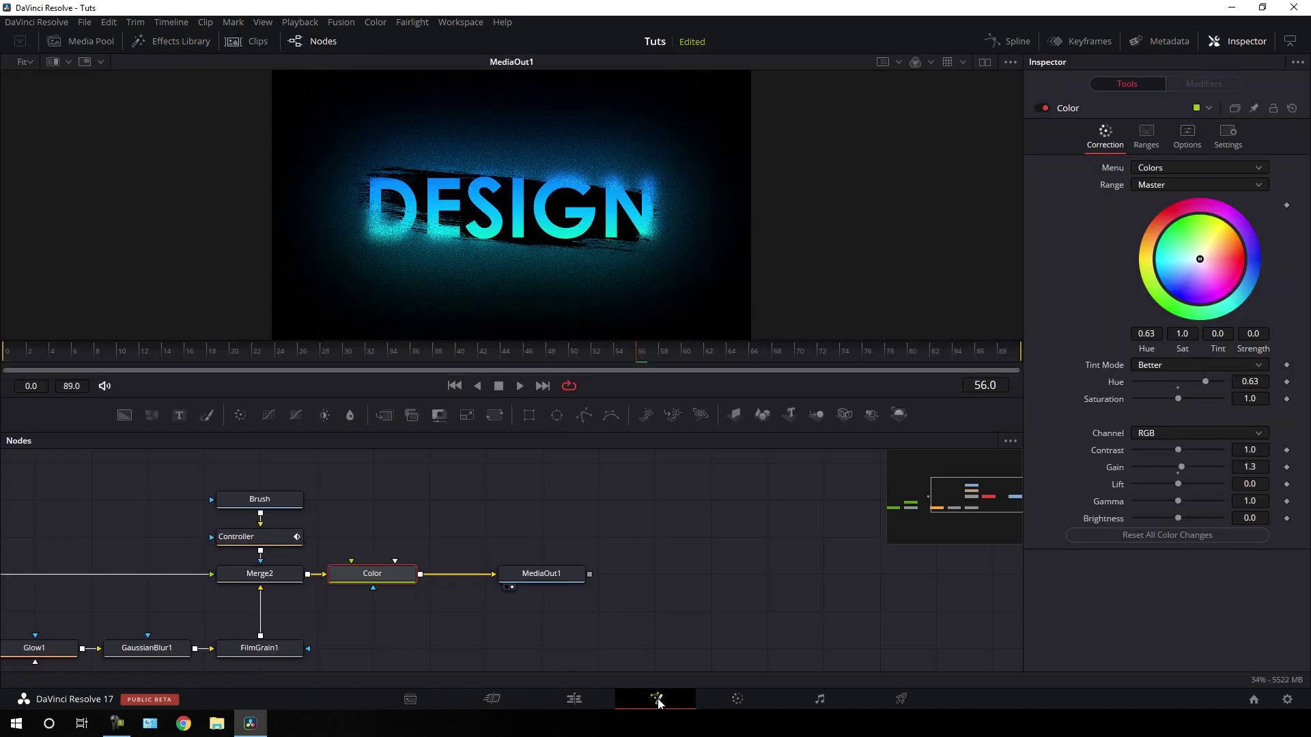
pyautogui.moveTo(448, 514); pyautogui.dragTo(769, 478)
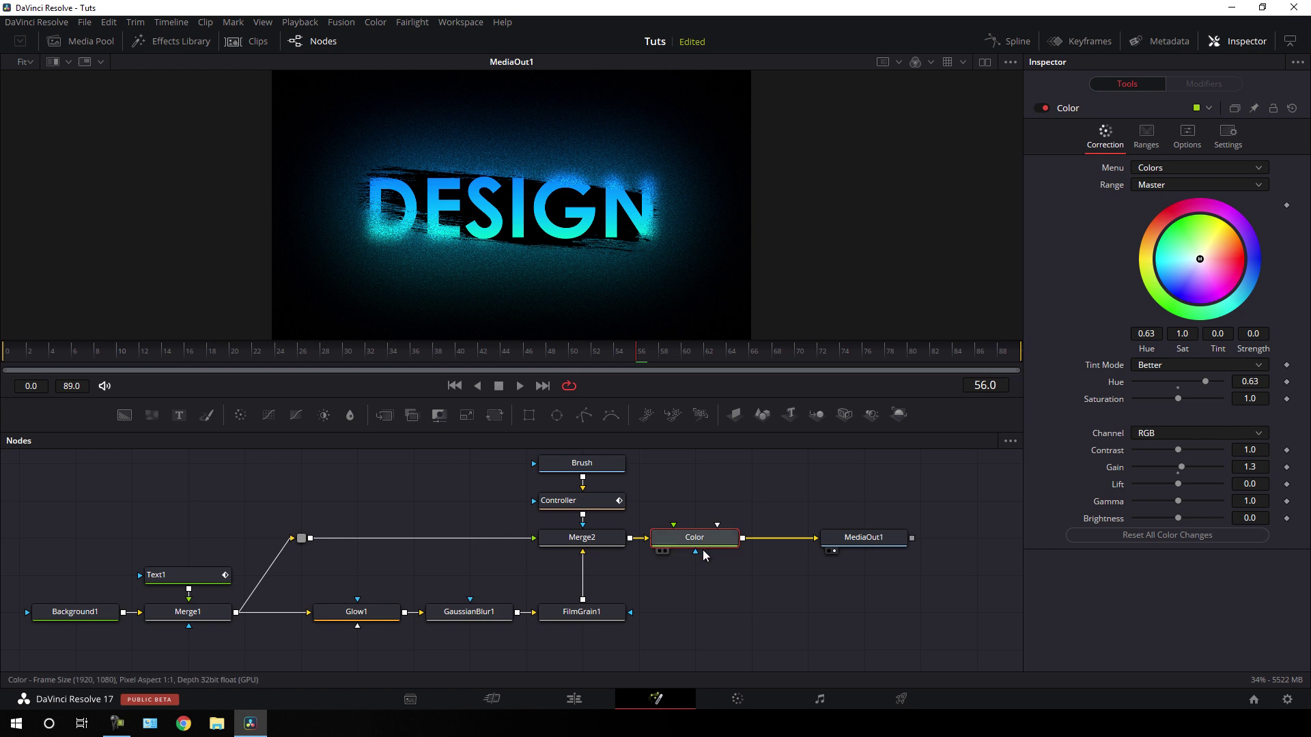
pyautogui.moveTo(1205, 380); pyautogui.dragTo(1176, 382)
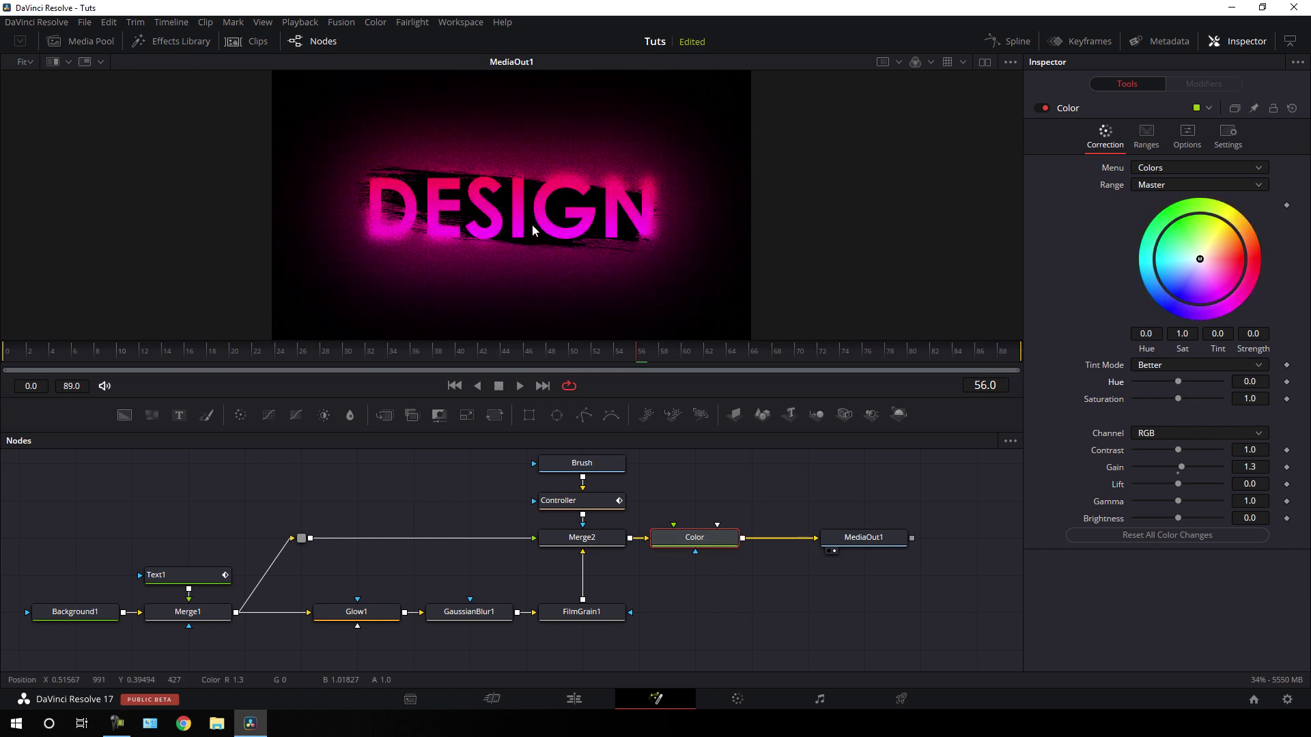
pyautogui.moveTo(369, 353); pyautogui.dragTo(336, 356)
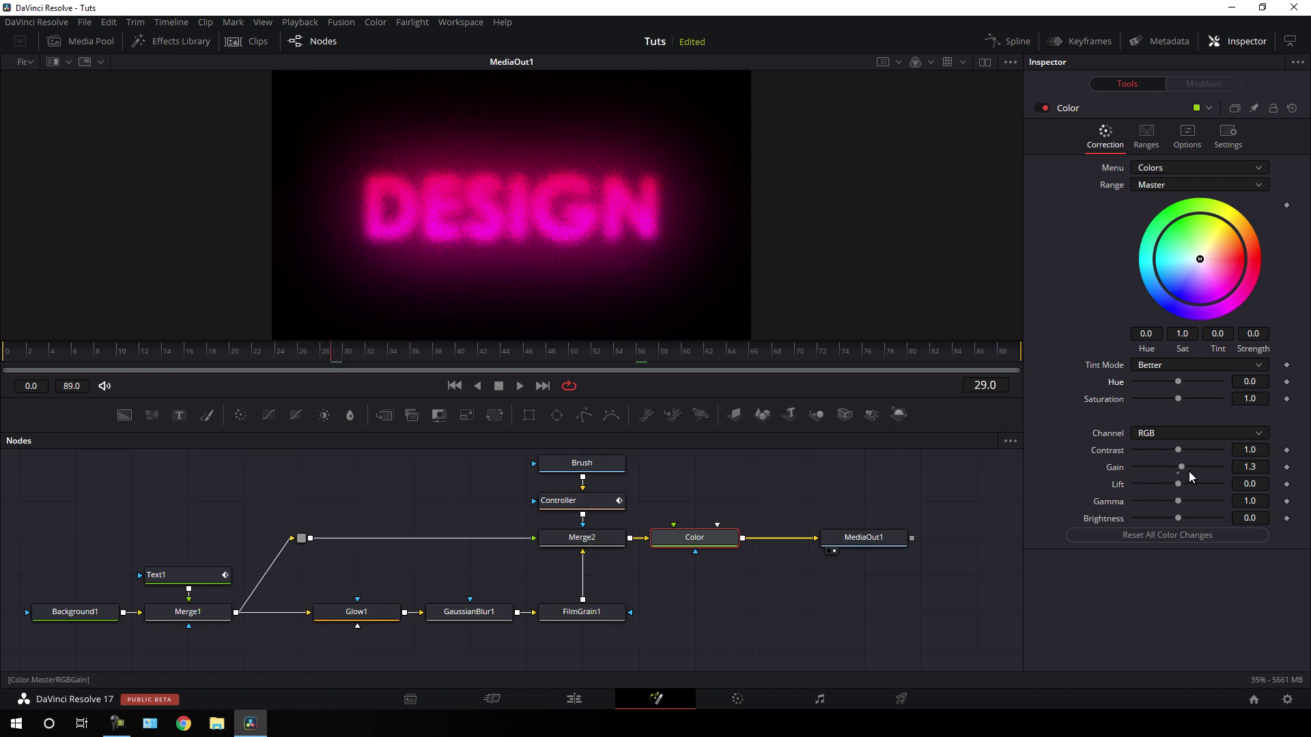
# - Lower the Color node's RGB gain to 1.1
pyautogui.click(1260, 468)
pyautogui.press('Tab')
pyautogui.click(1261, 469)
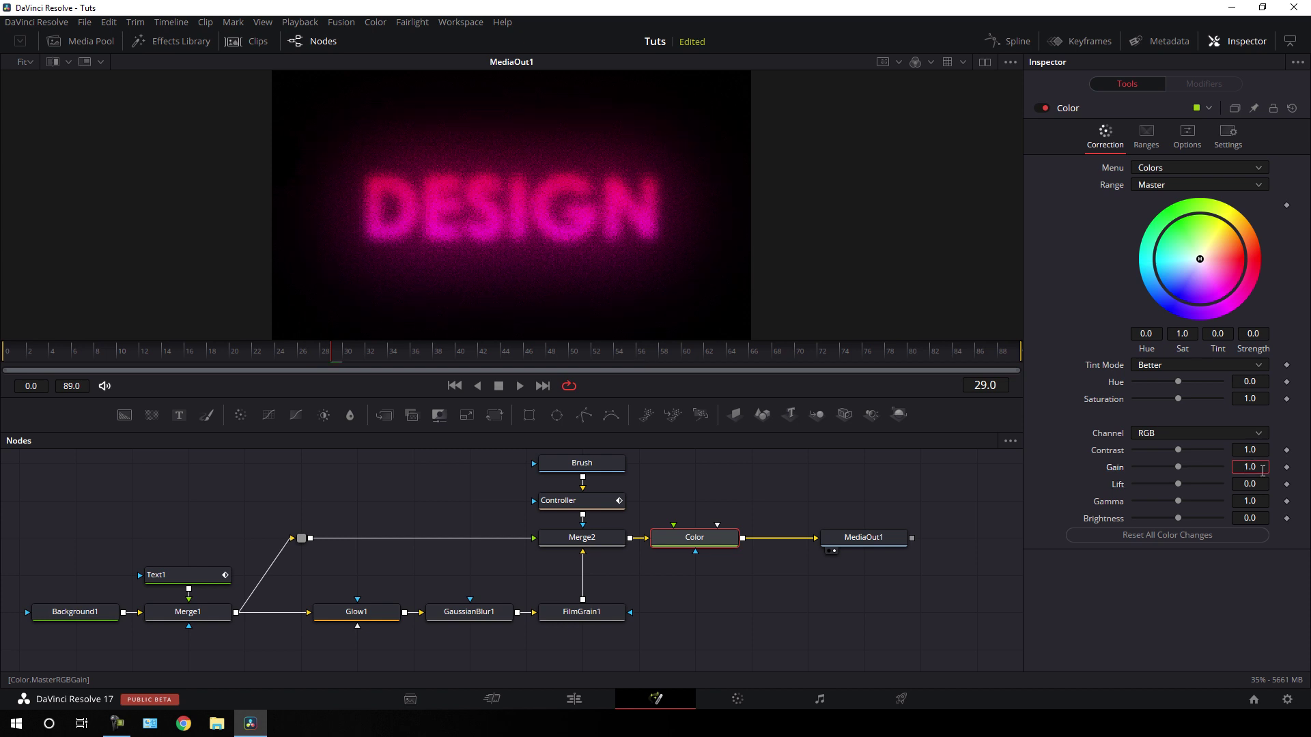
pyautogui.write('1')
pyautogui.press('Tab')
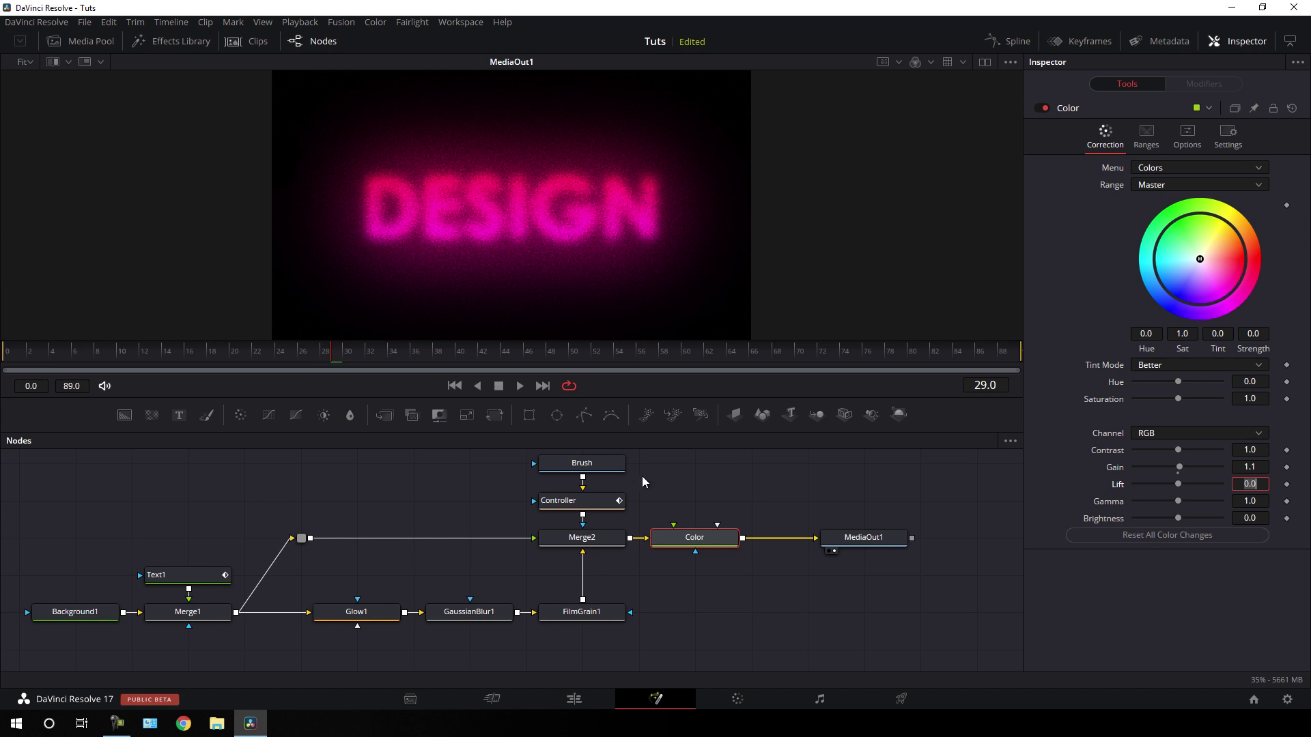
# - Replace the wording of the Text1 node with COLOR
pyautogui.click(180, 575)
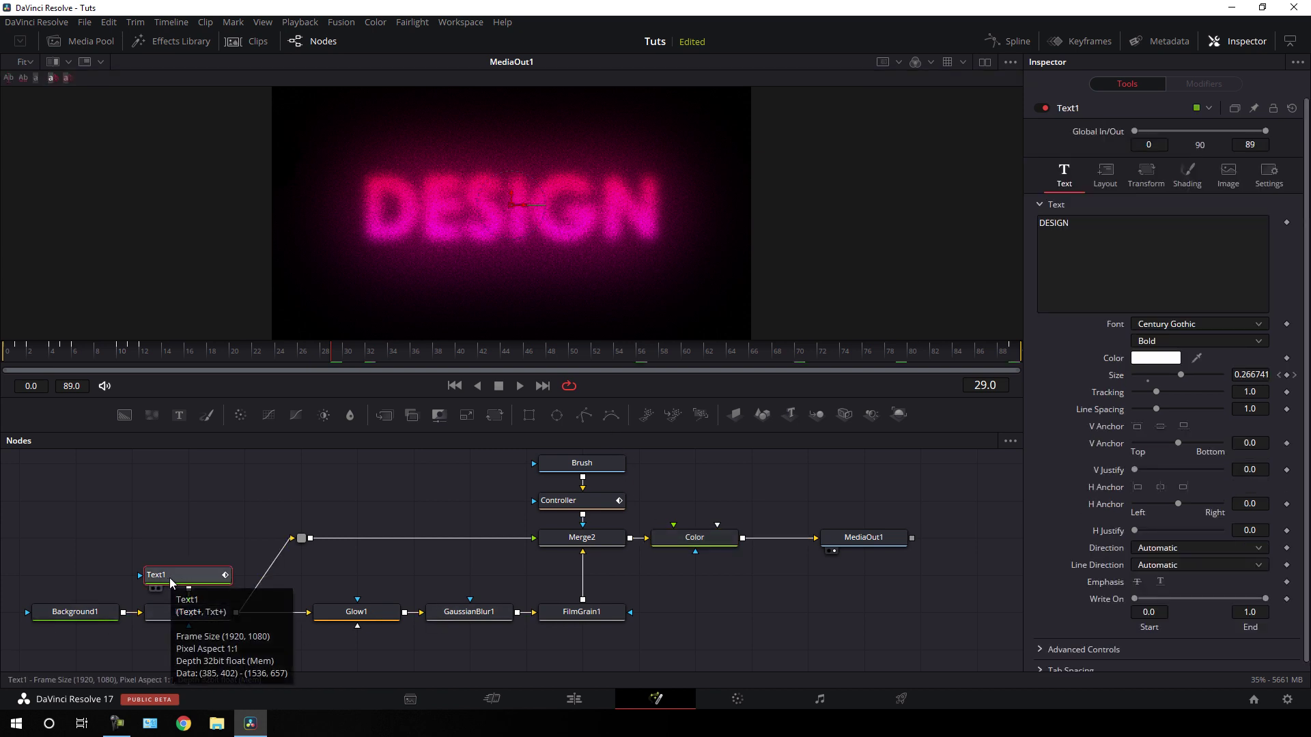
pyautogui.click(1089, 234)
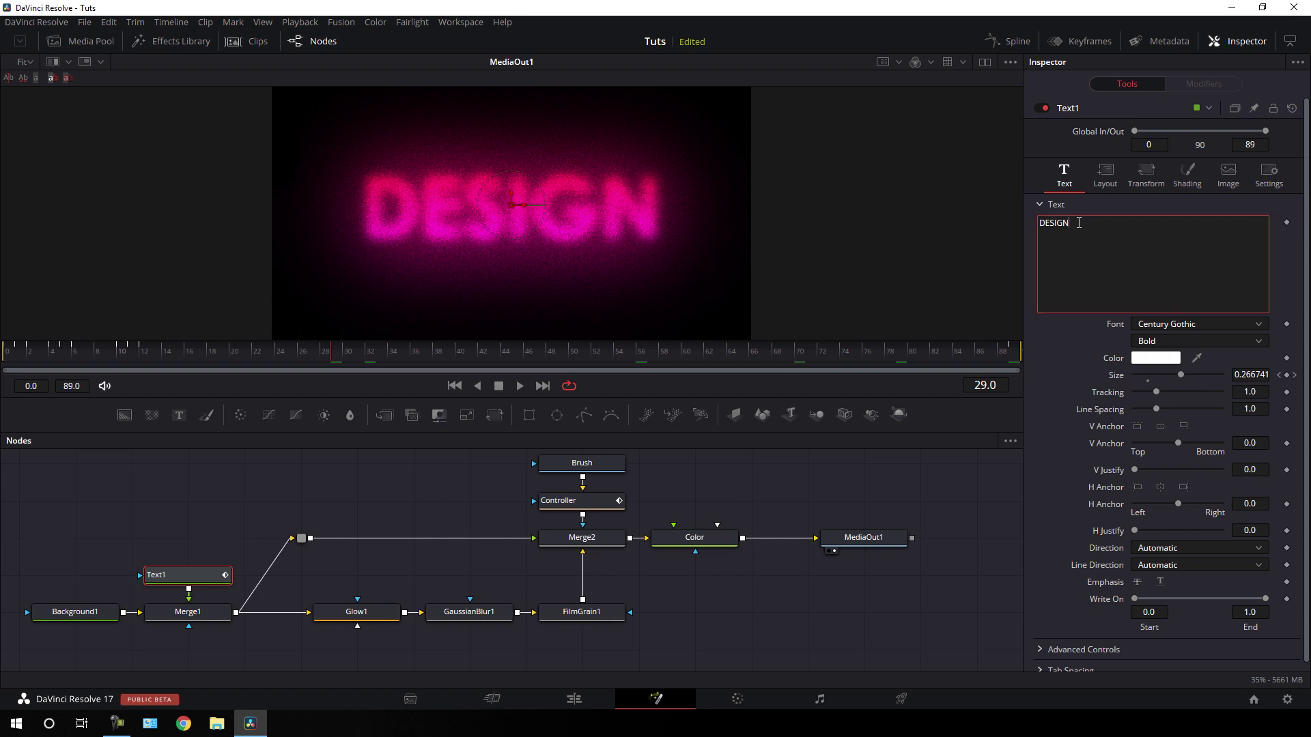
pyautogui.hotkey('ctrl', 'a')
pyautogui.press('BackSpace')
pyautogui.write('COLOR')
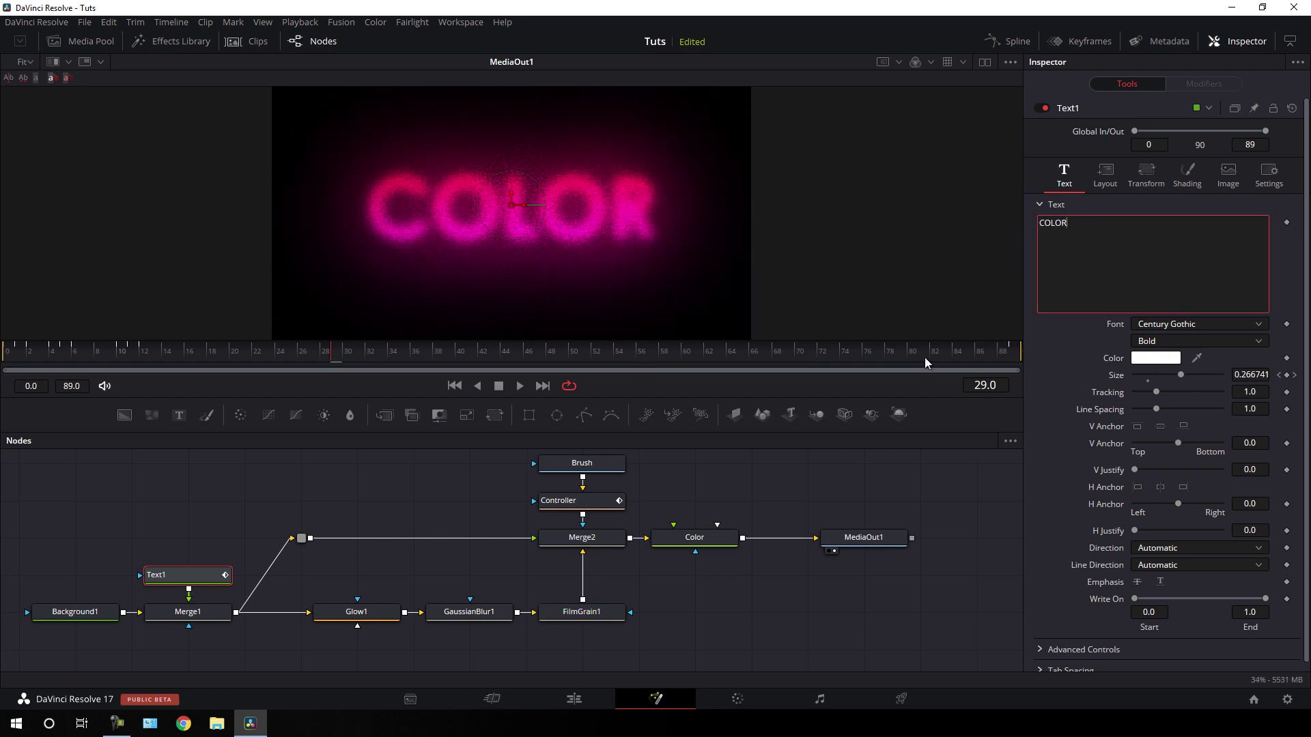
# - Return to the Edit page and play both title clips from the start of the timeline
pyautogui.click(580, 705)
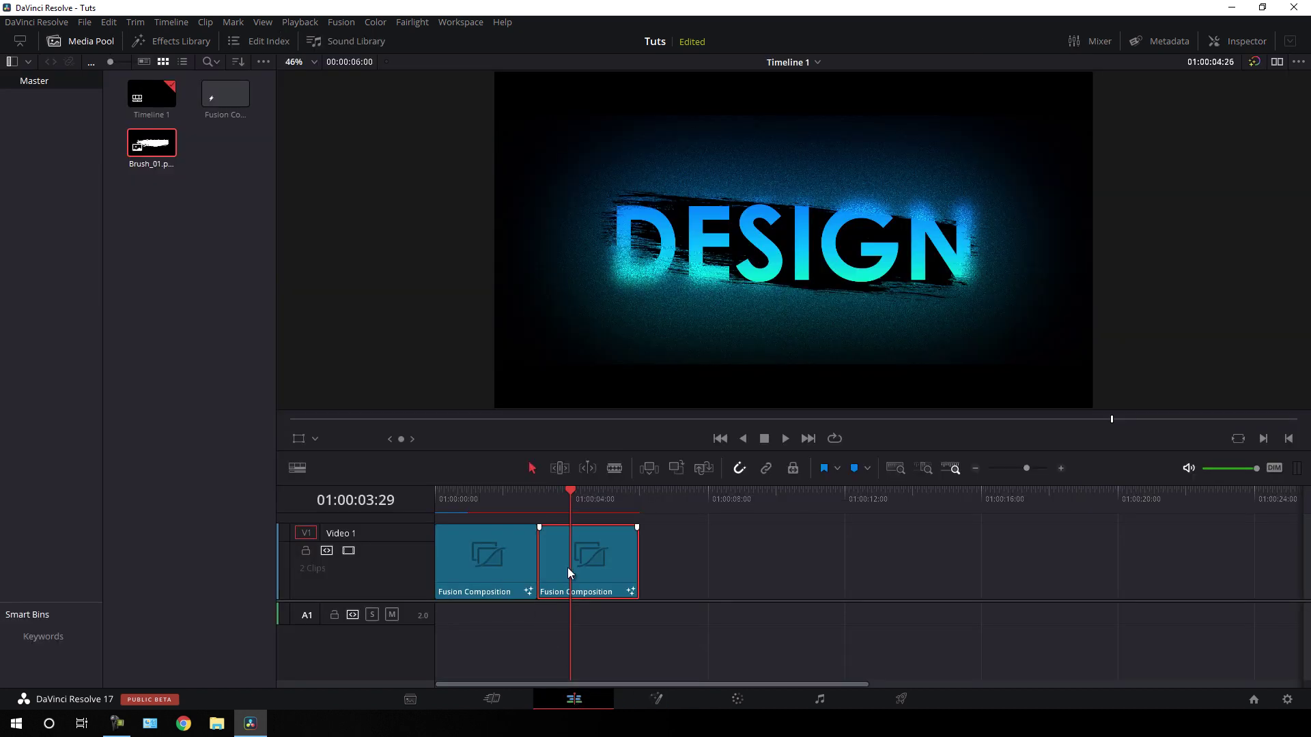
pyautogui.moveTo(577, 500); pyautogui.dragTo(436, 494)
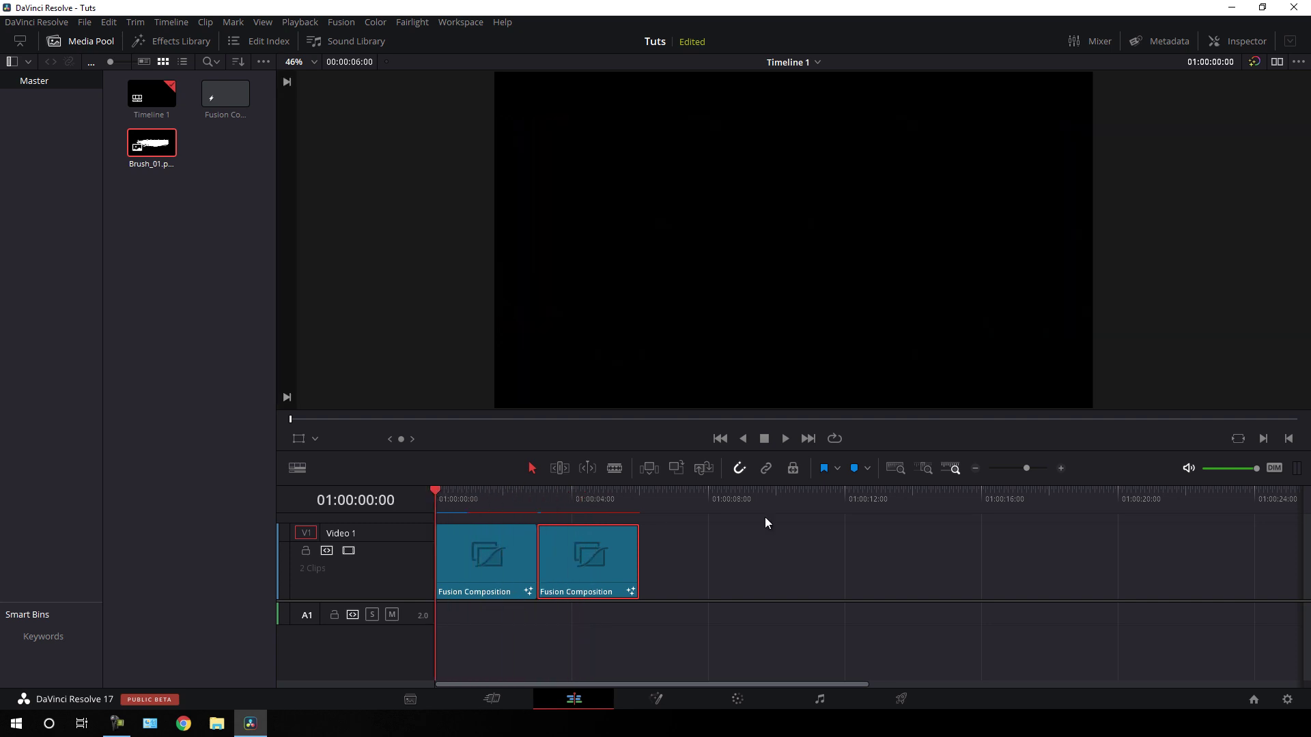
pyautogui.click(785, 439)
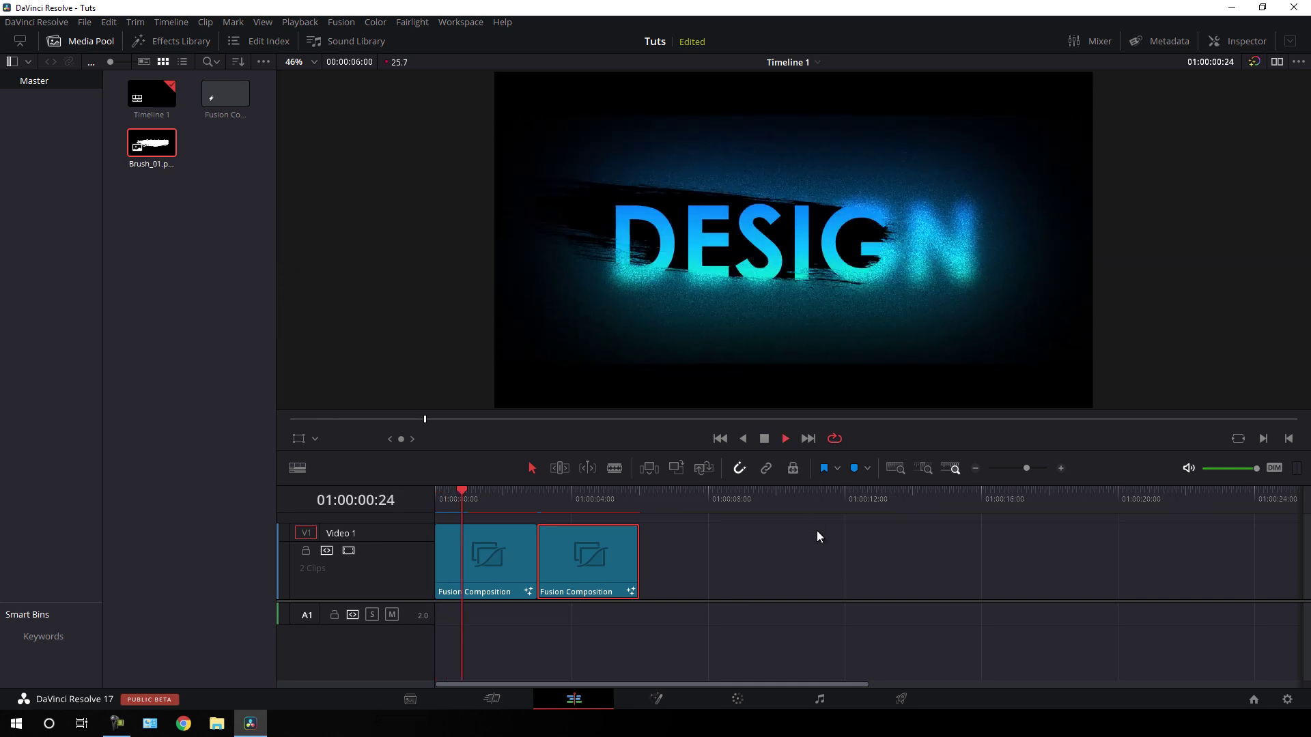